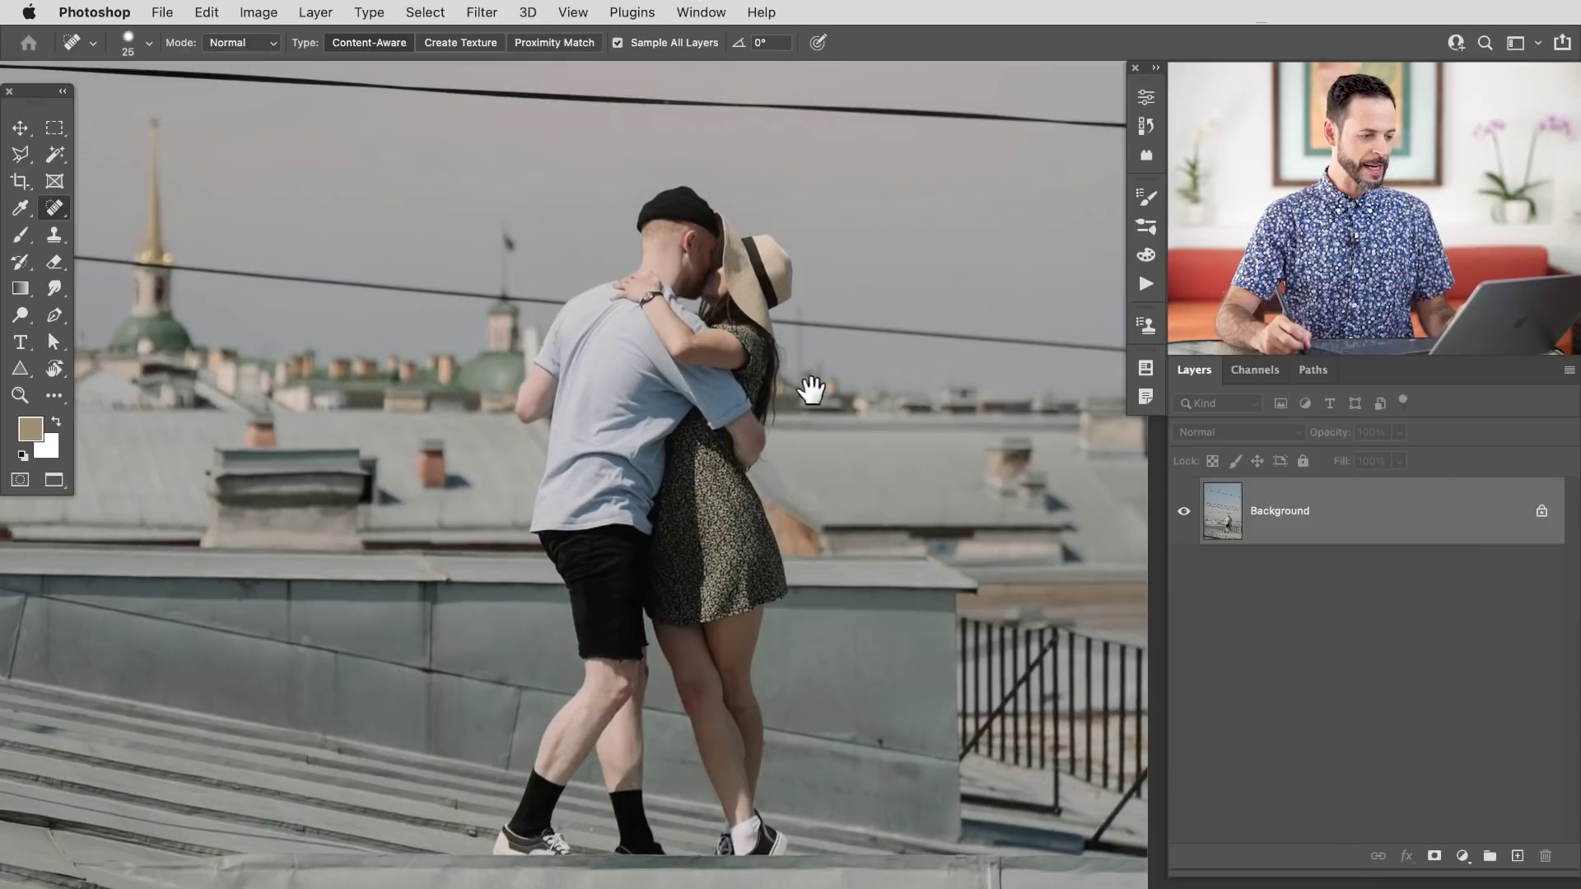
Zoom out and pan down until the power lines above the rooftop couple are visible
drag(830, 371, 743, 380)
drag(757, 360, 761, 675)
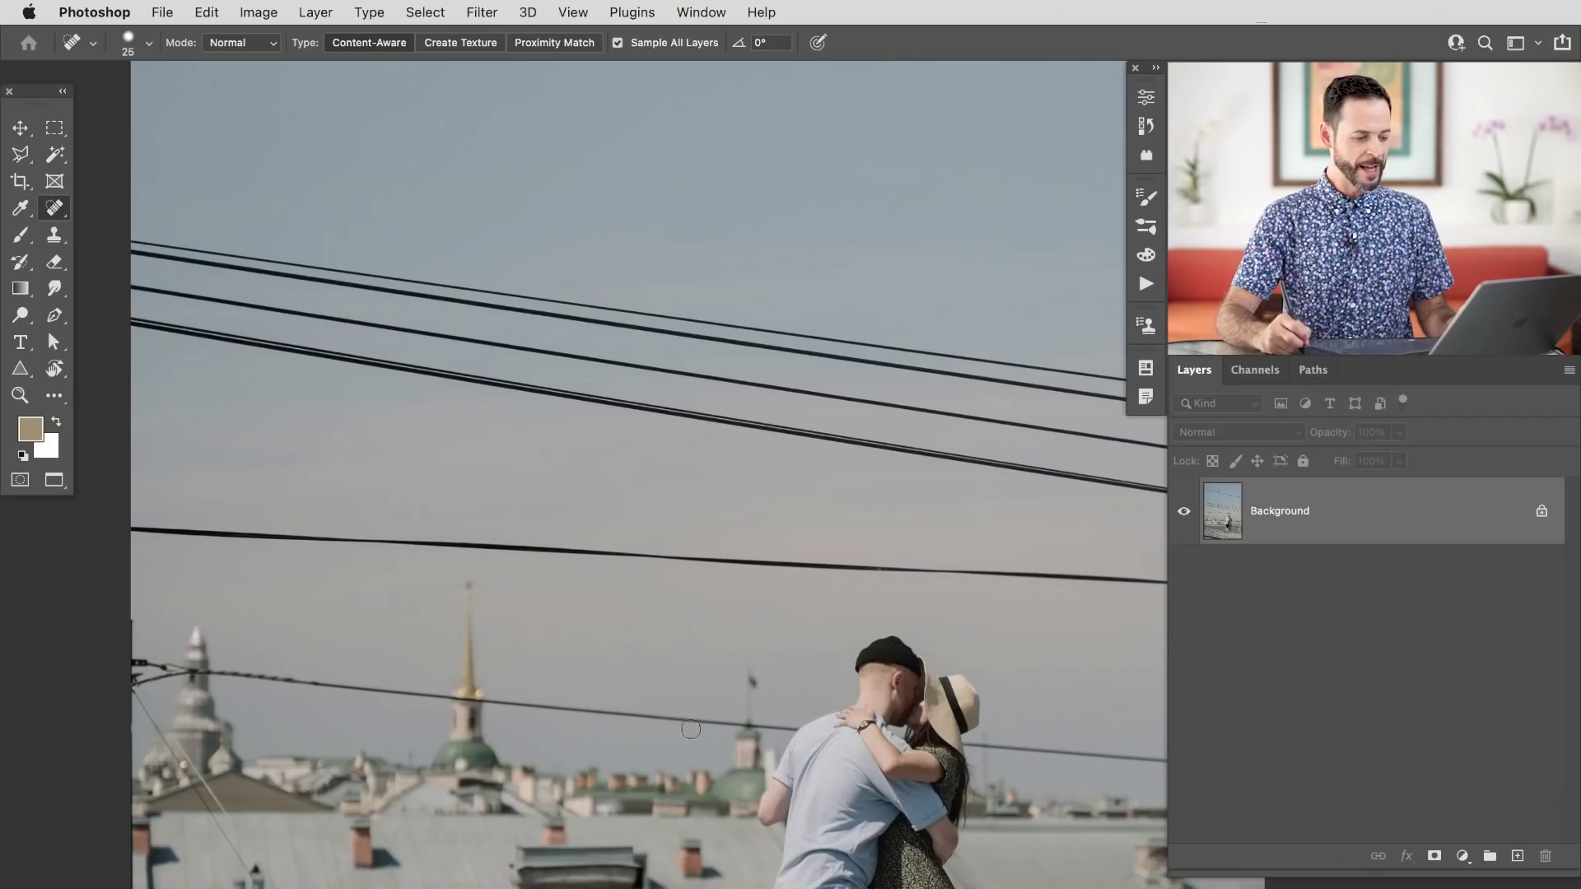
Outline the long lower power line with the Polygonal Lasso, panning along its length
click(28, 159)
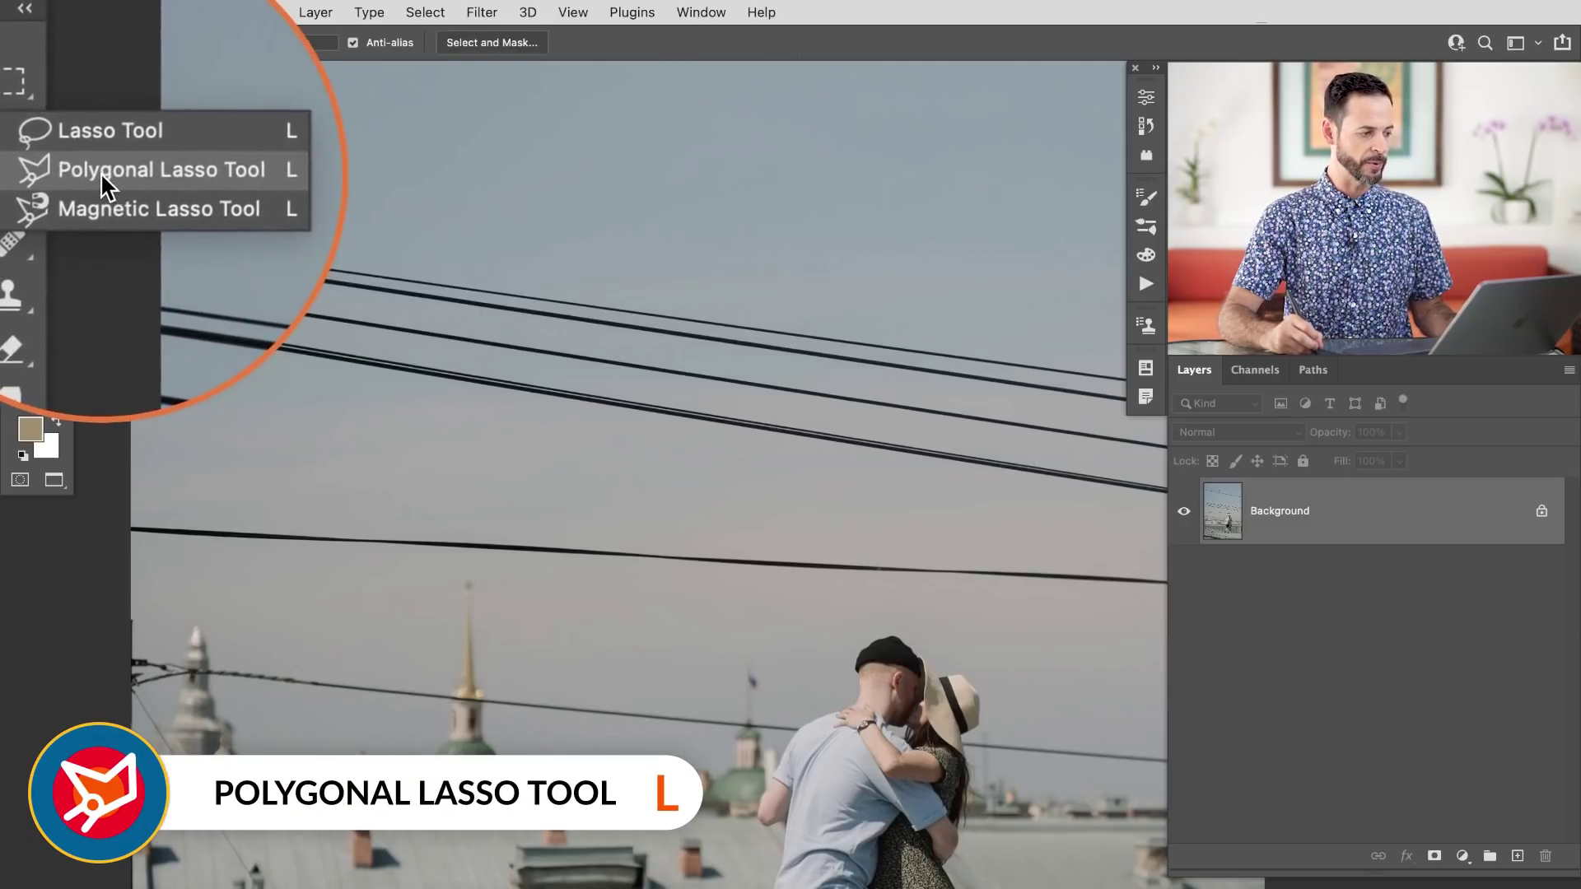
click(101, 171)
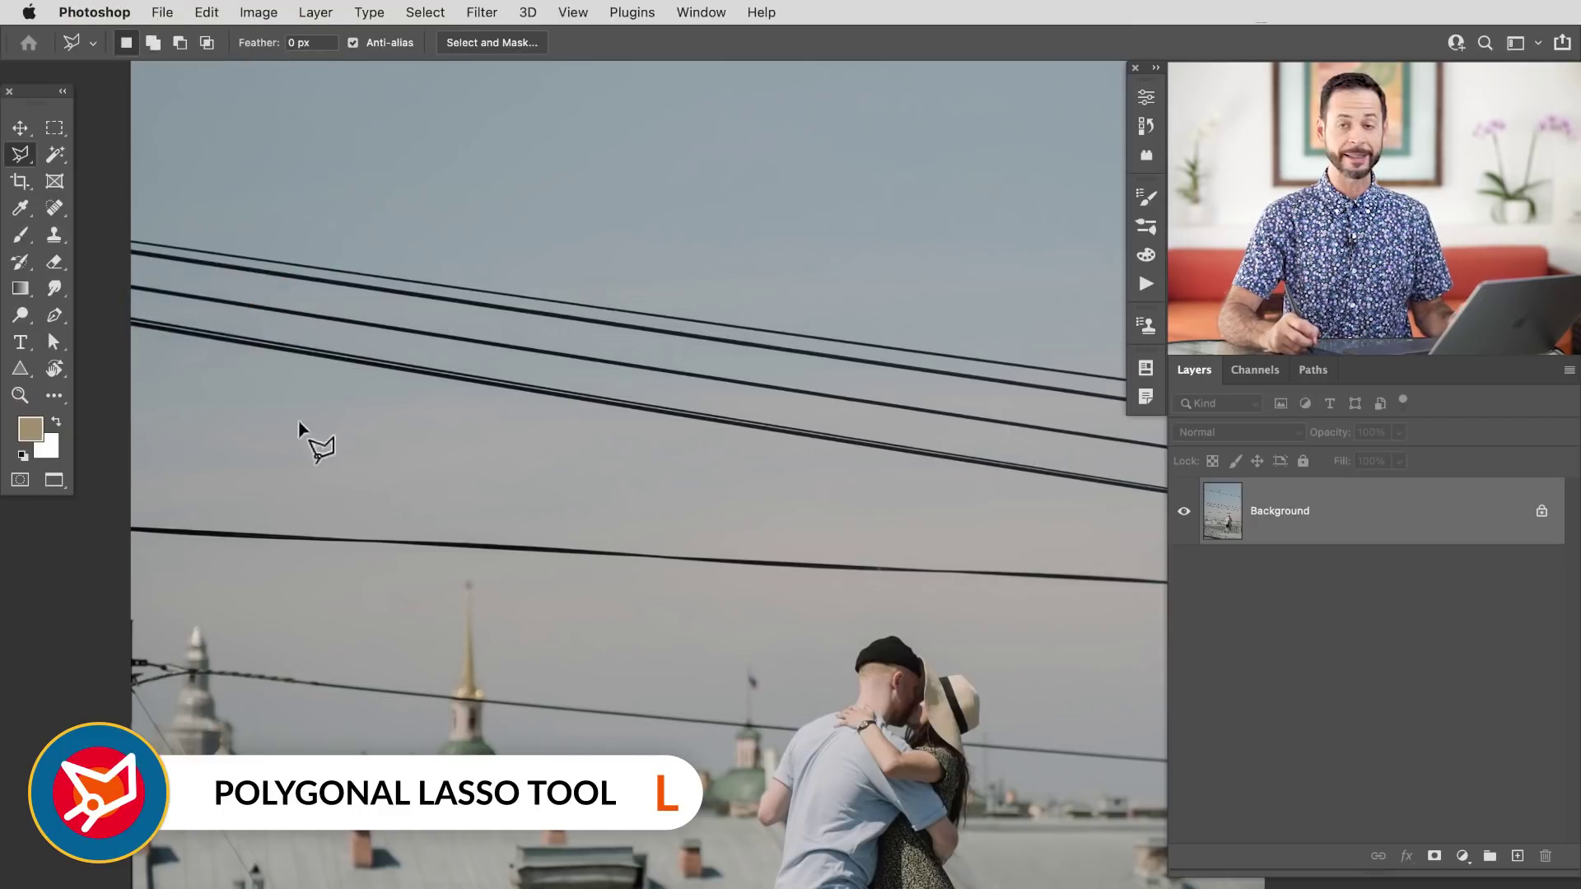
drag(149, 543, 345, 533)
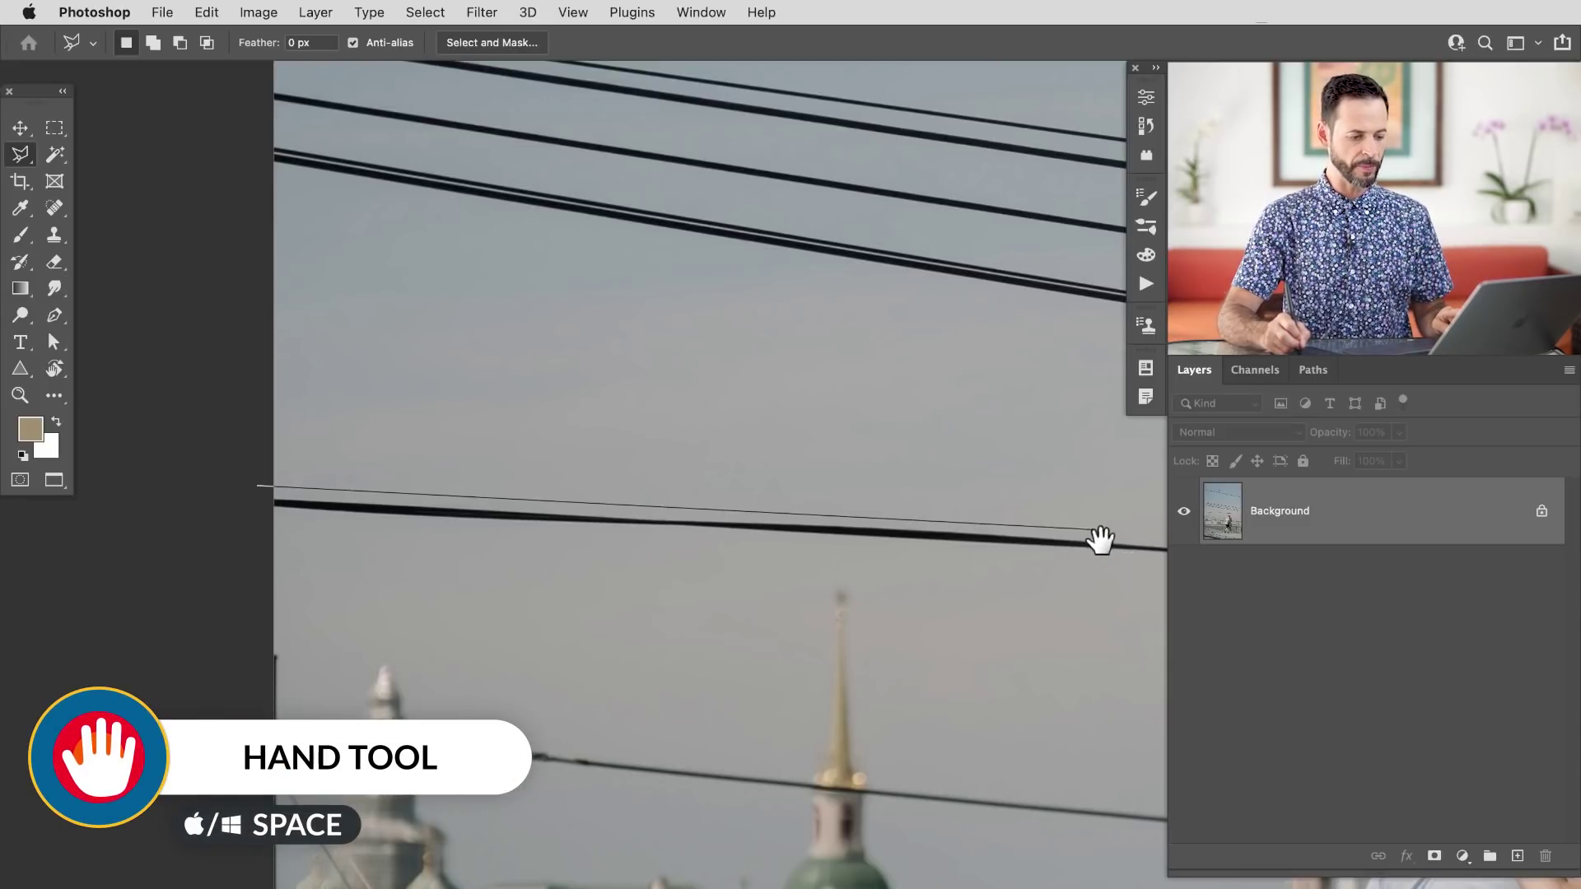
drag(1101, 539, 162, 480)
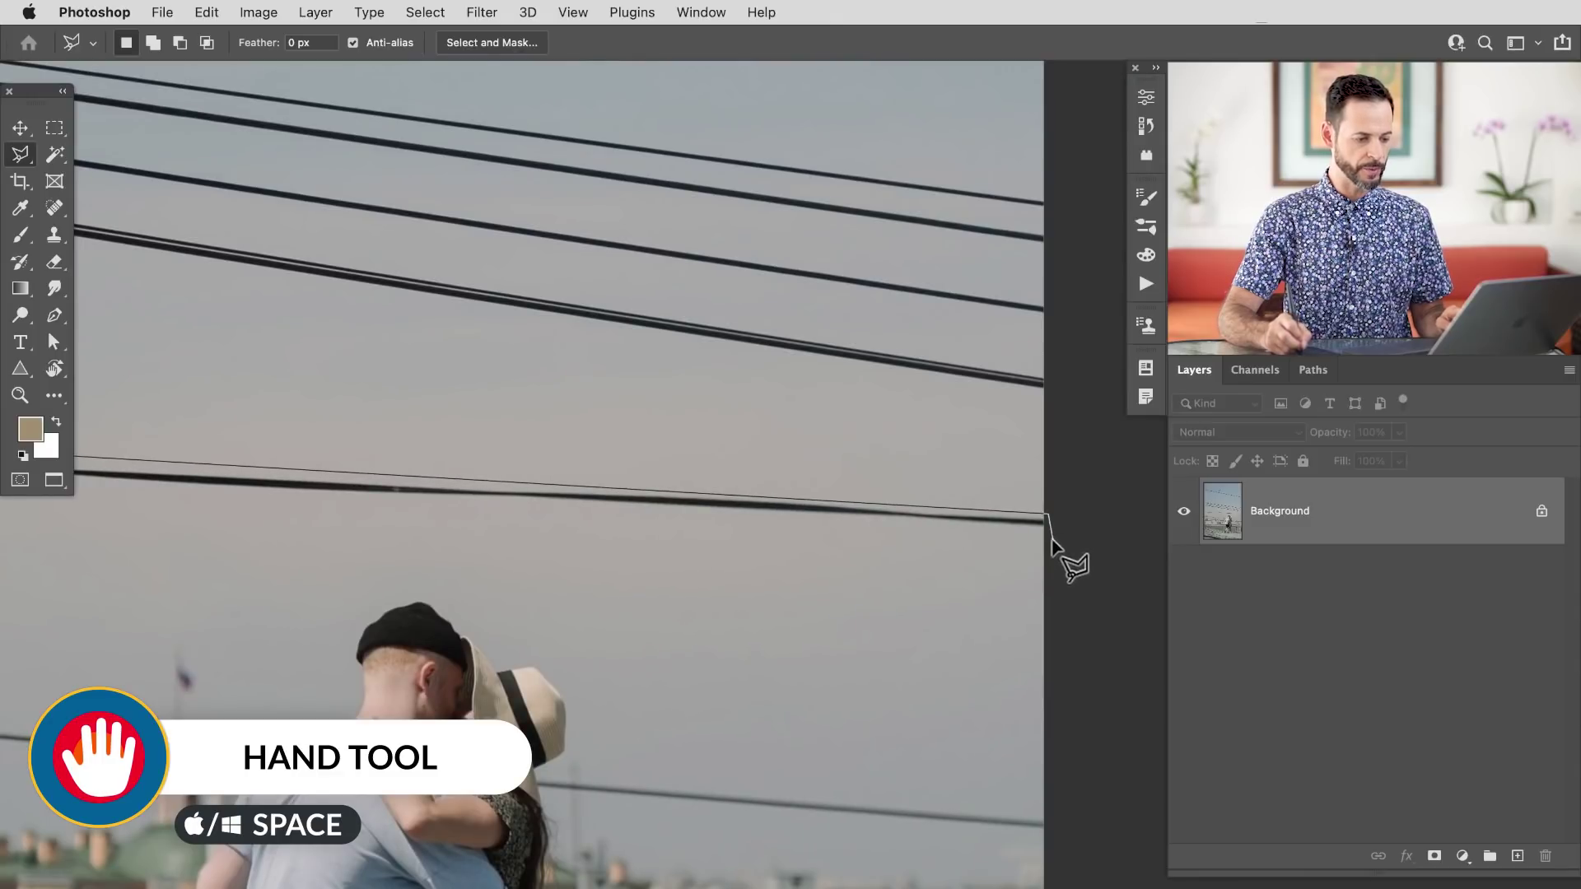
drag(516, 526, 966, 544)
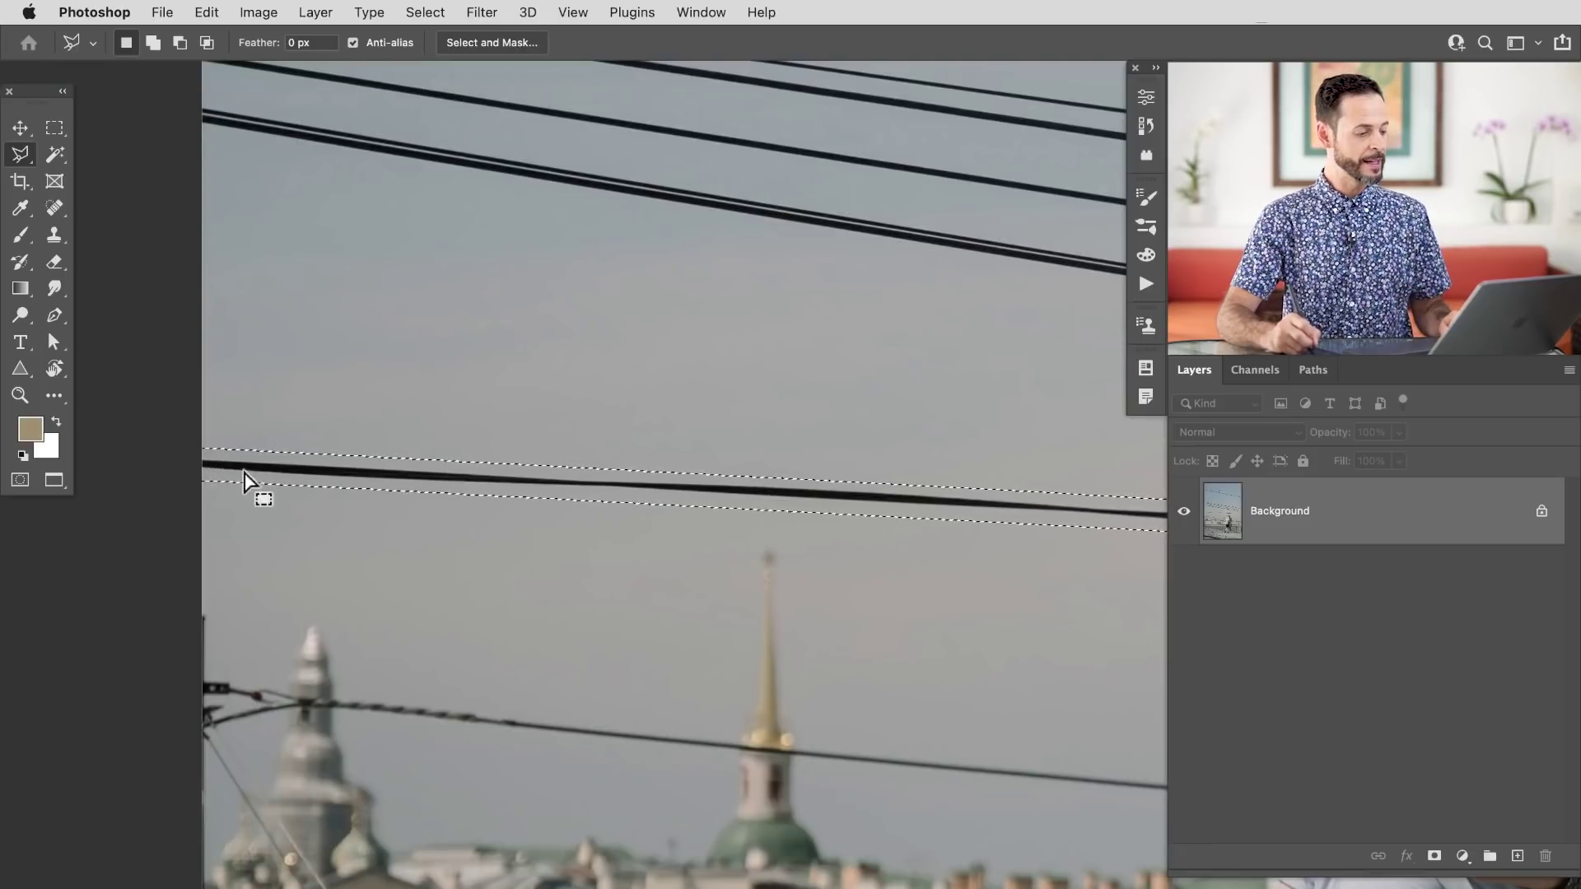
drag(902, 515, 767, 579)
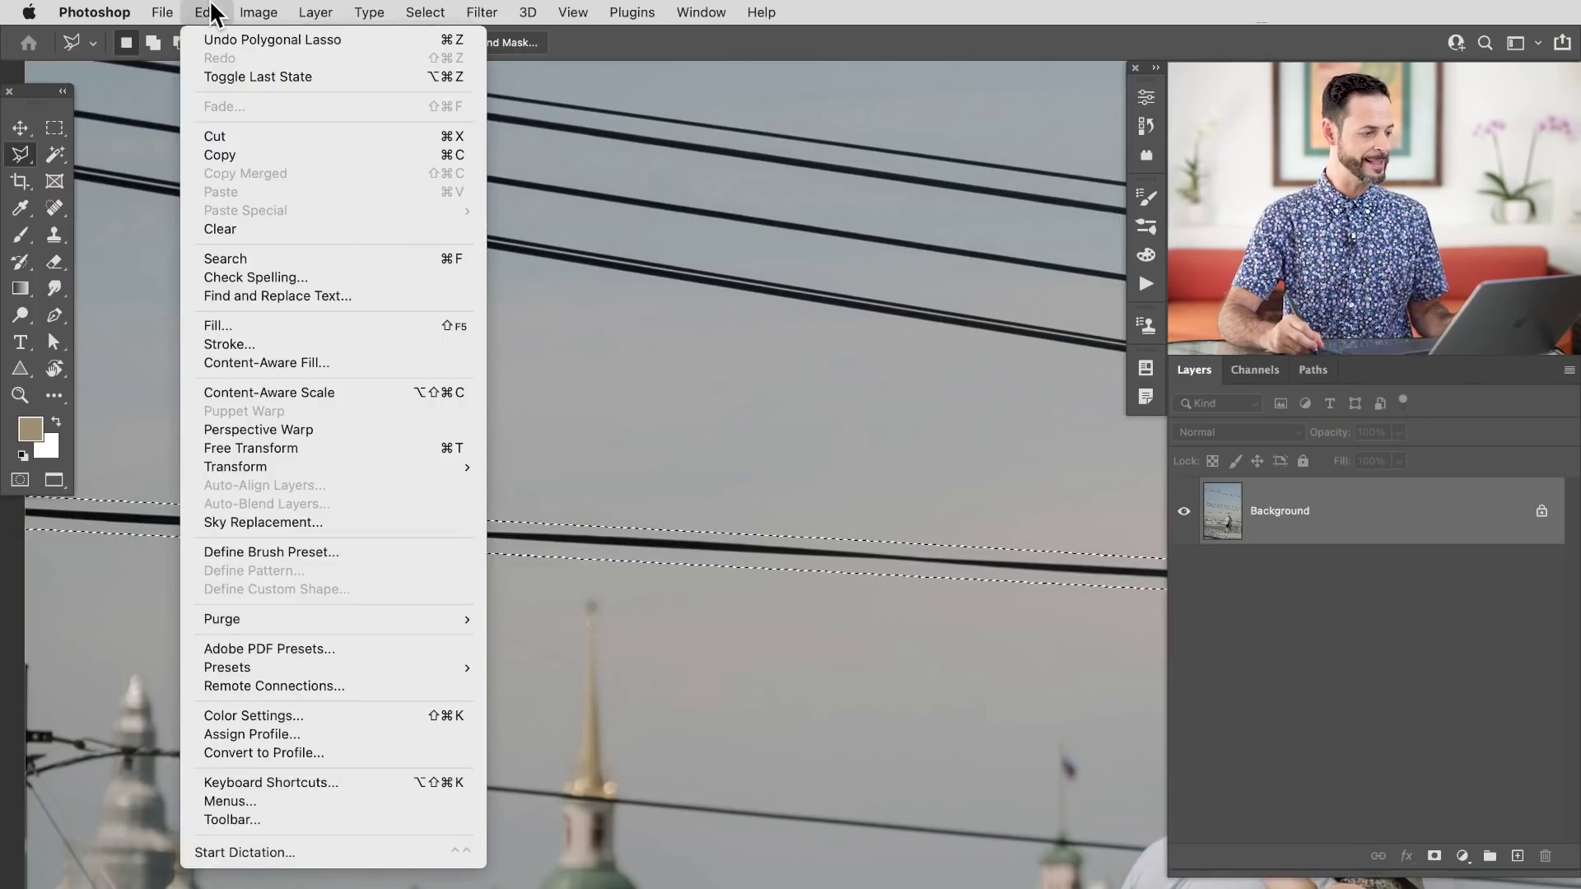
Launch Content-Aware Fill and check the green sampling area around the selected wire
click(280, 367)
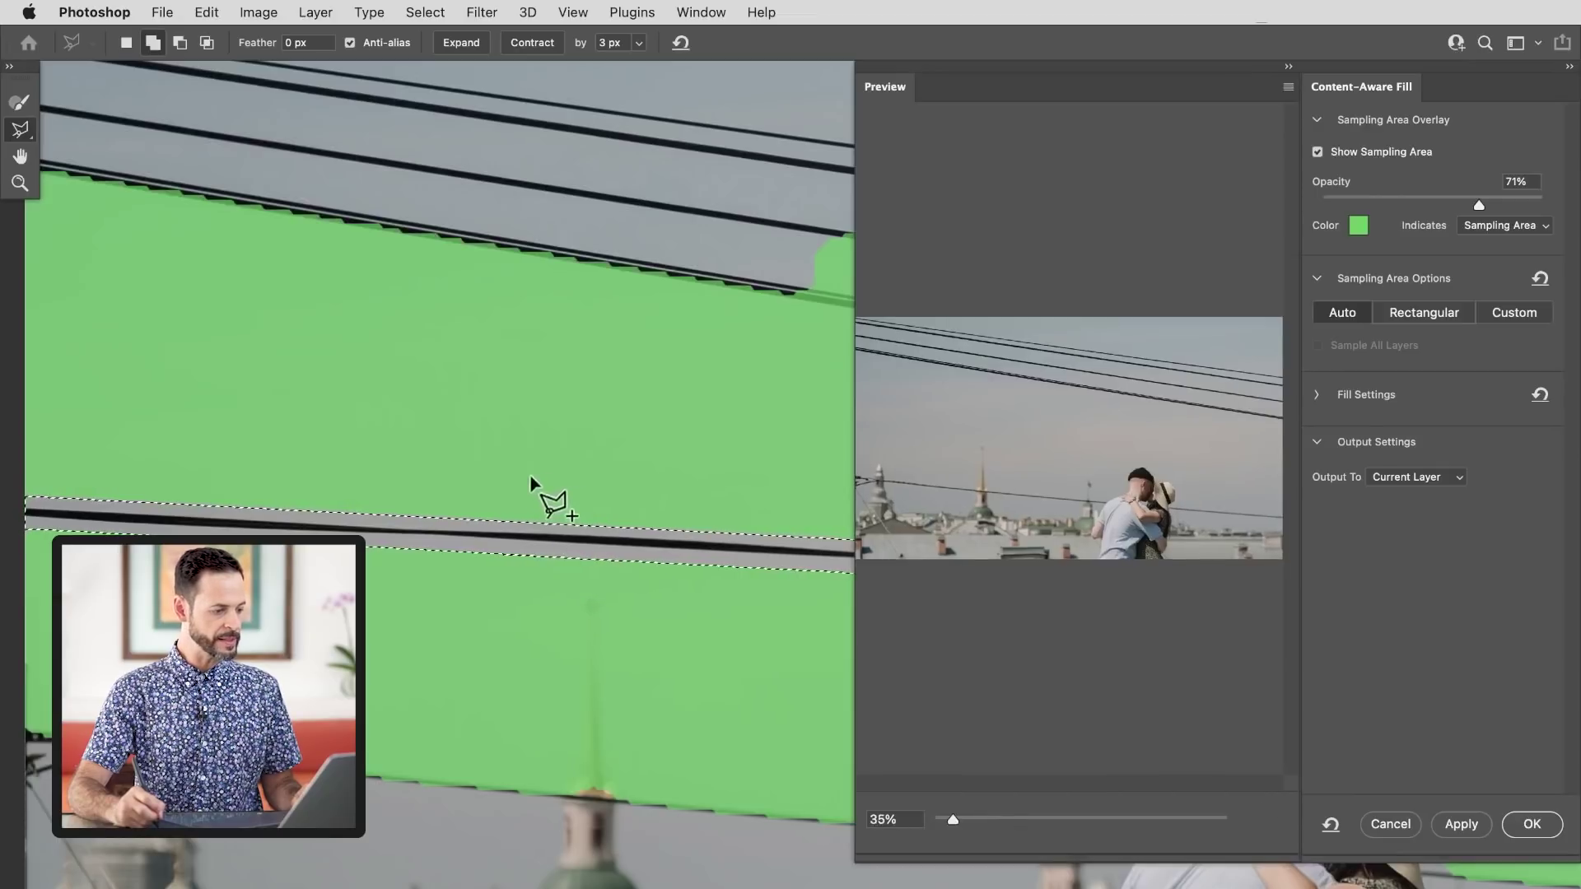
drag(652, 464, 332, 484)
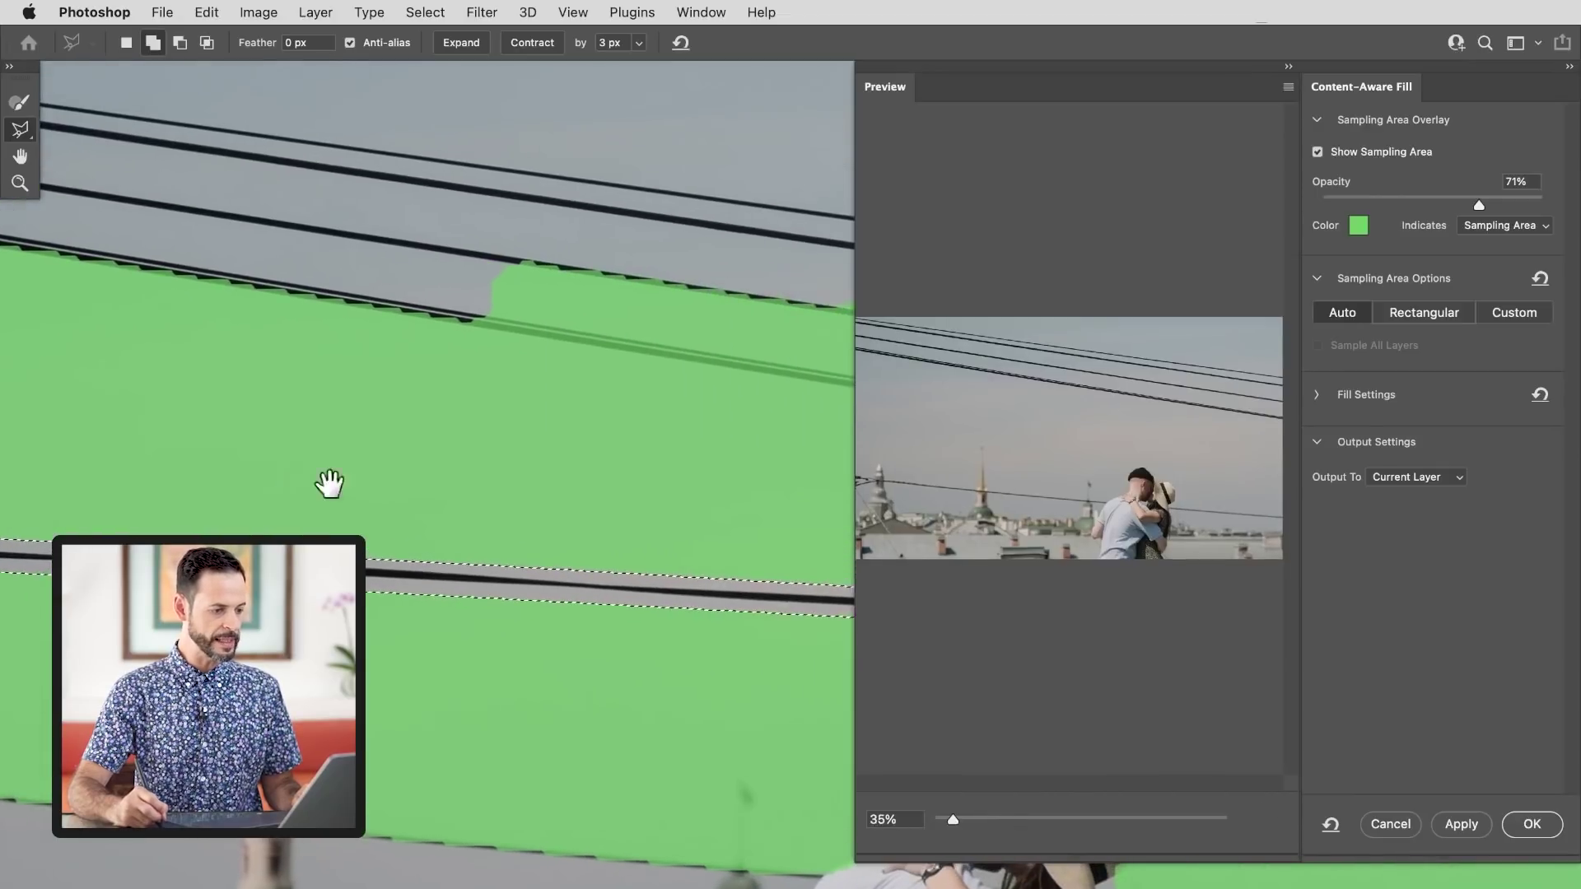
drag(578, 481, 512, 483)
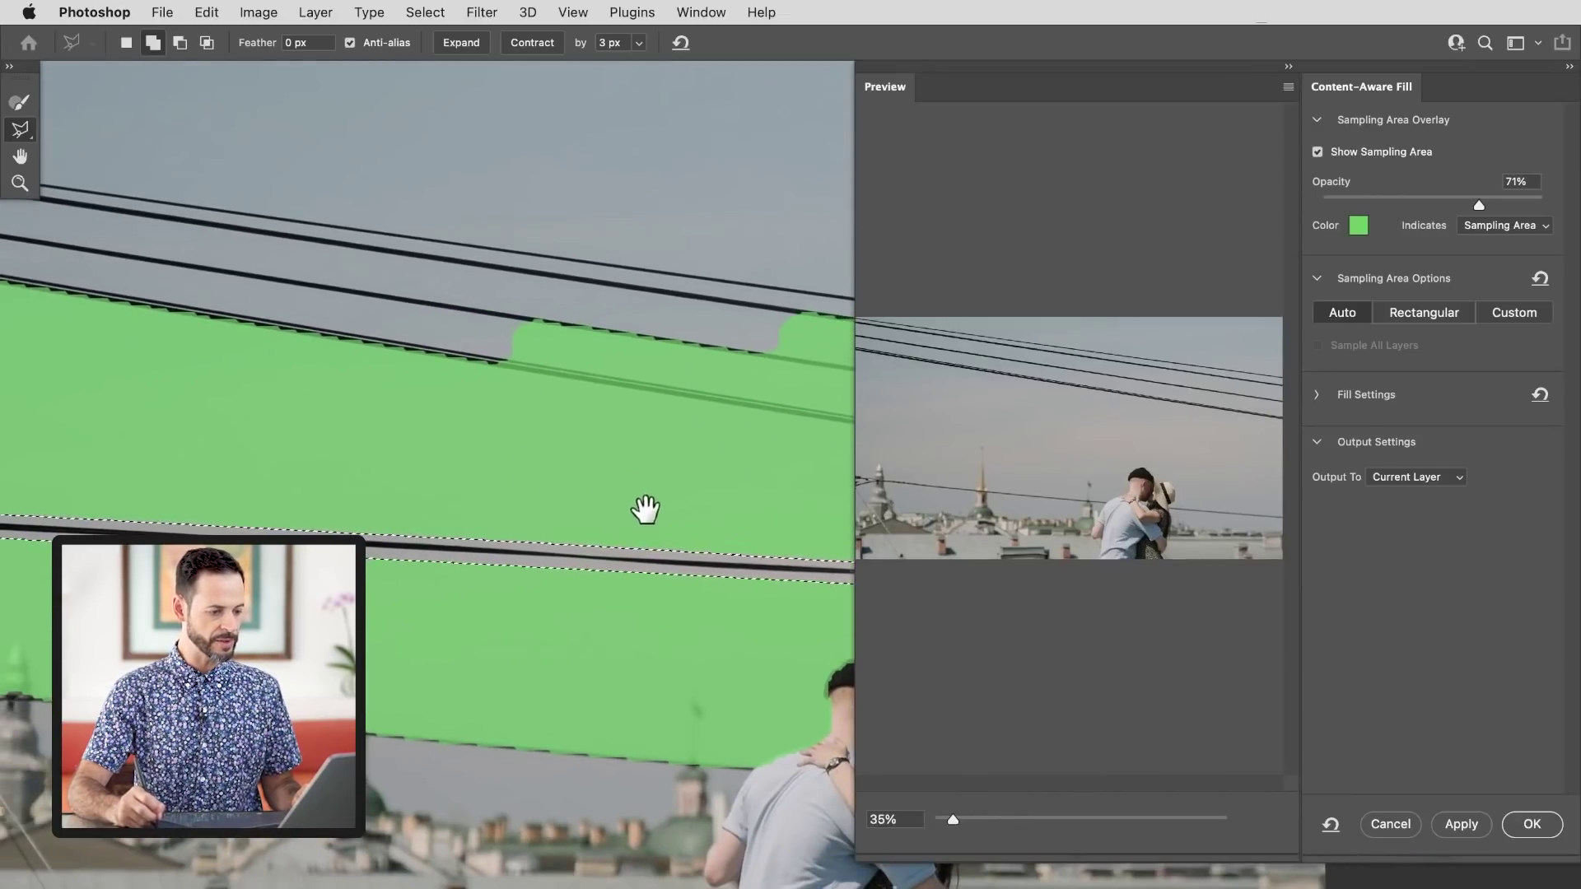
drag(645, 512, 378, 471)
drag(641, 572, 360, 516)
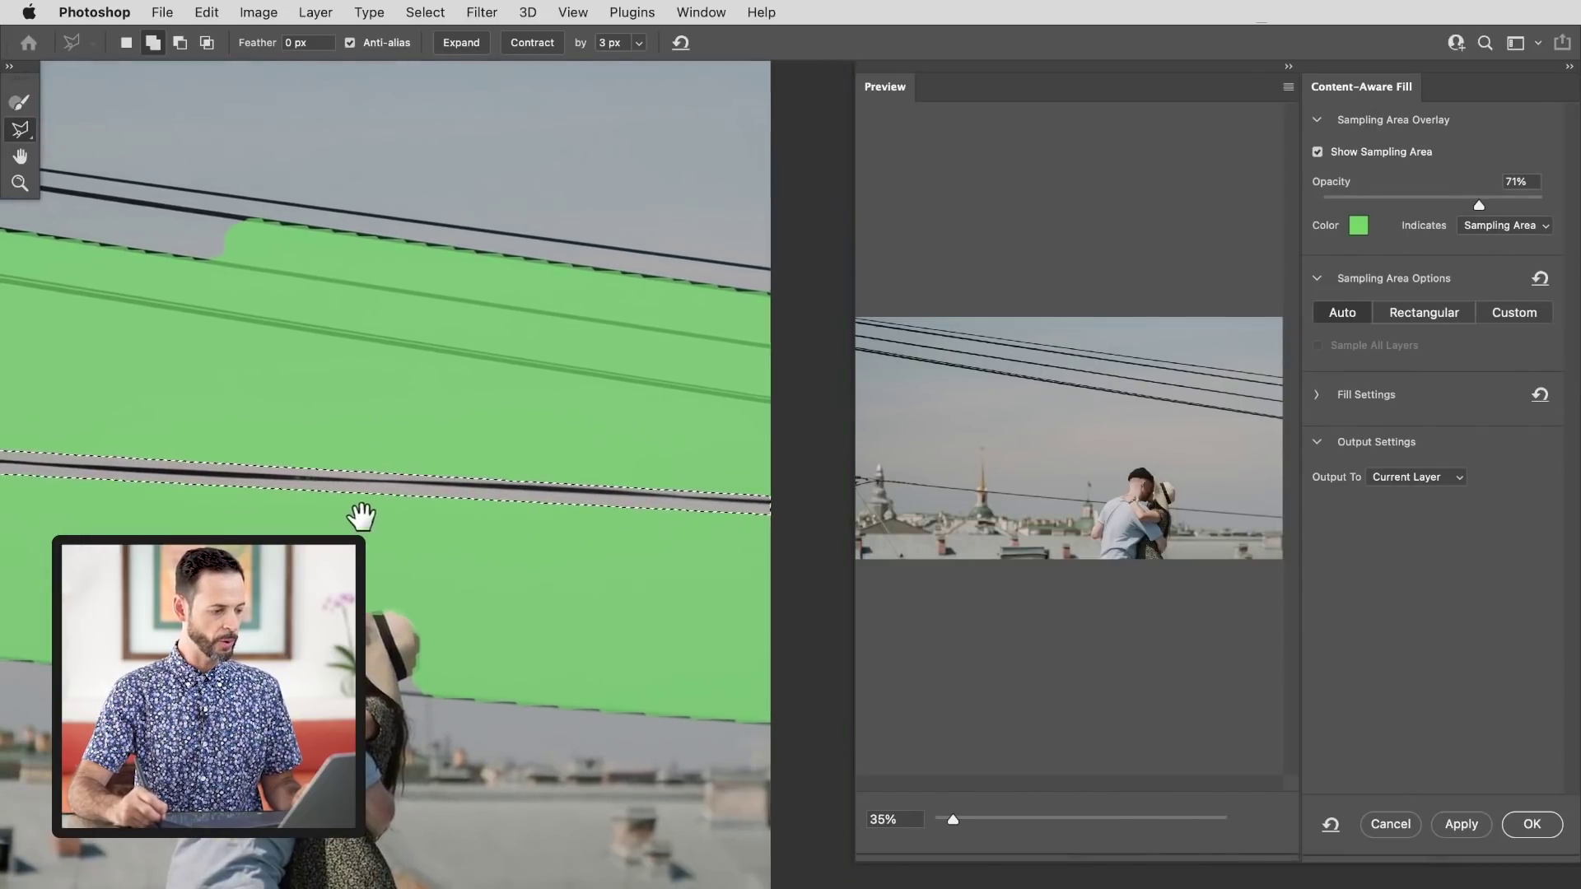
drag(576, 586, 632, 575)
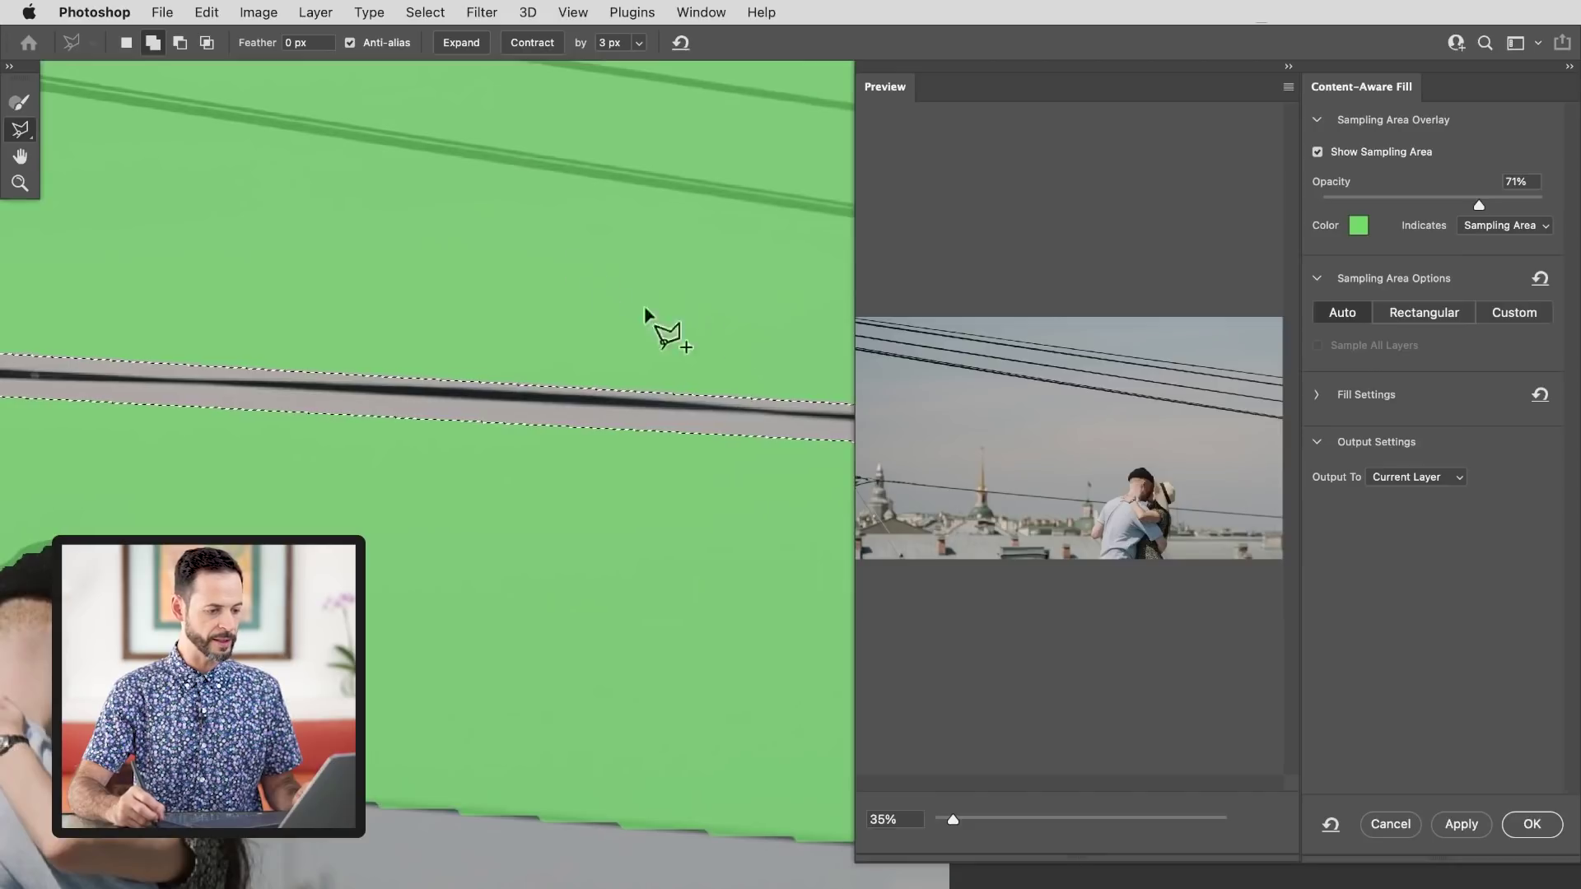
Enlarge the fill preview to 80% and frame the steeple in it
drag(958, 822, 989, 820)
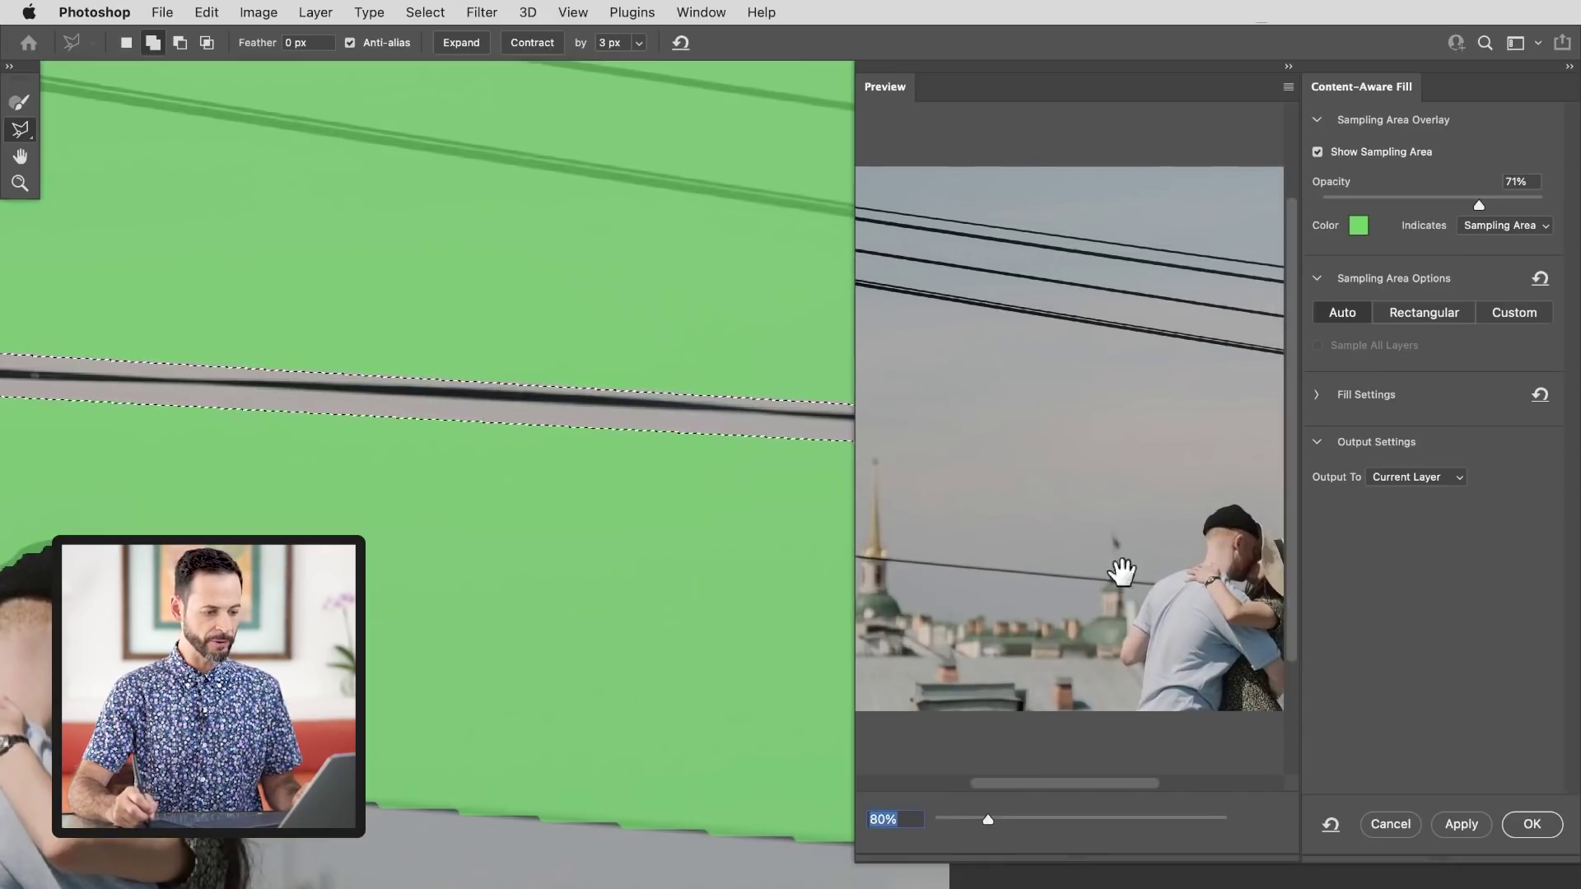
drag(1119, 565, 815, 588)
drag(991, 559, 1243, 575)
drag(1065, 545, 1097, 555)
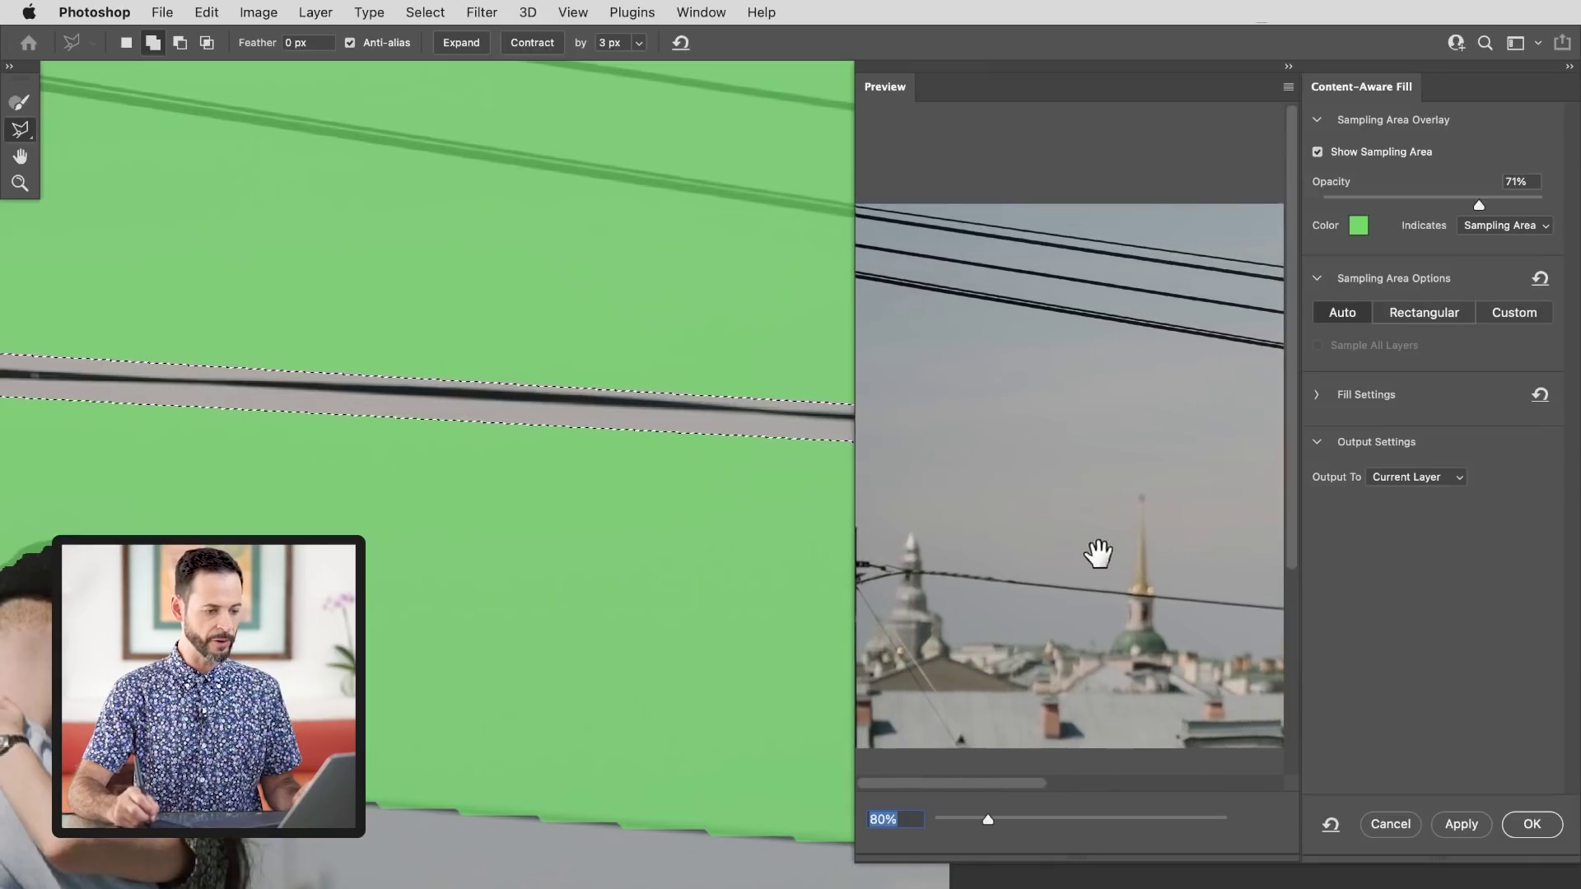
mouse_move(1074, 490)
mouse_down()
mouse_move(1046, 499)
mouse_move(1050, 478)
mouse_up()
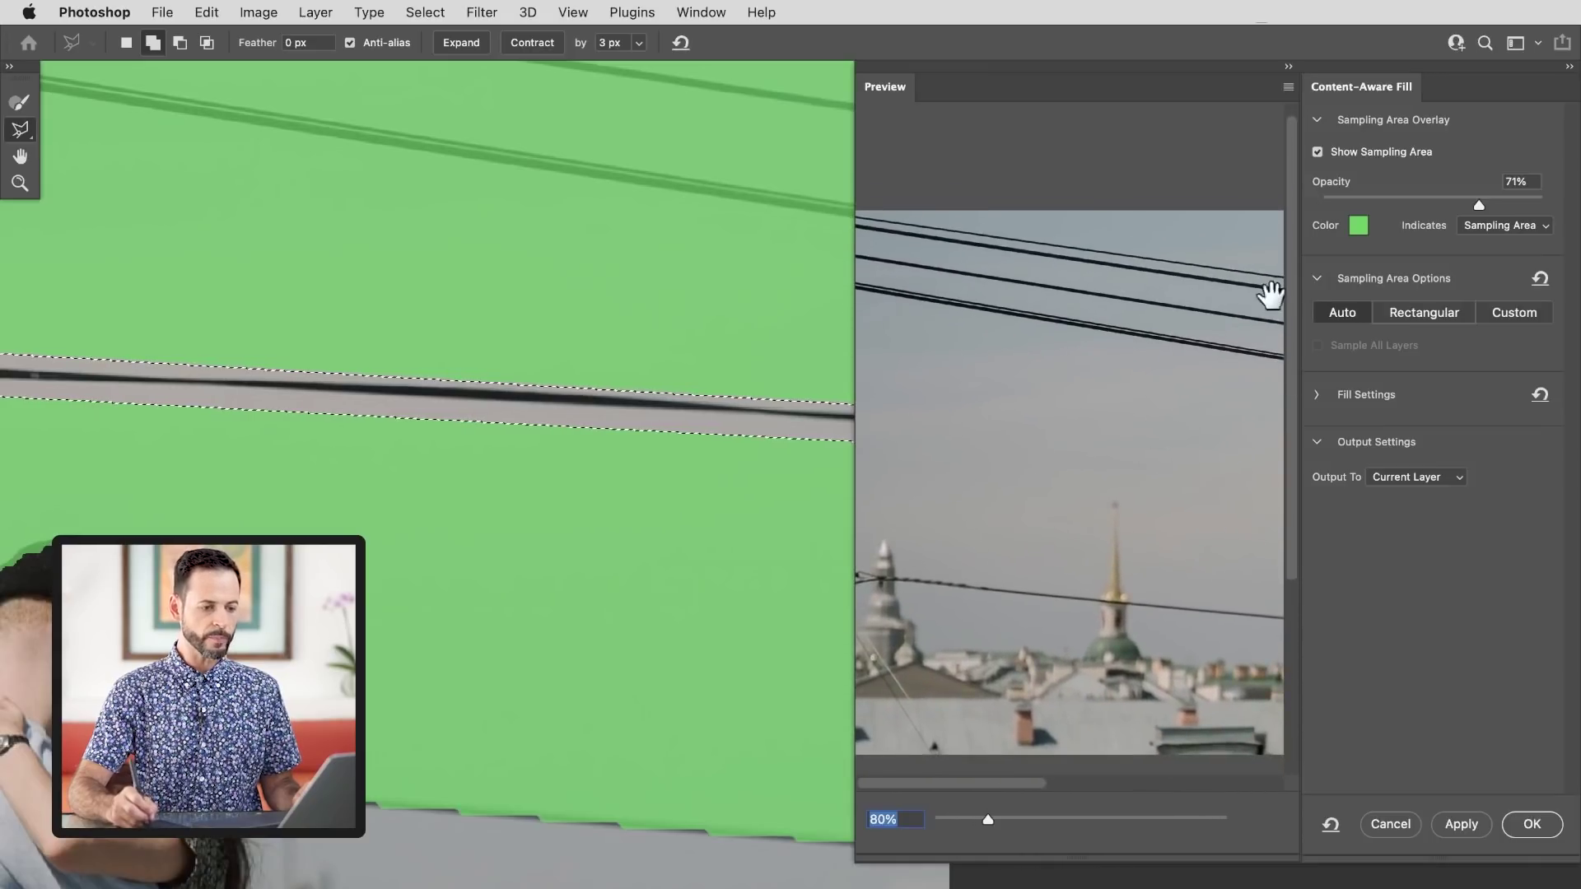
Change the sampling overlay colour to 44d659 and set Output To New Layer
click(1357, 231)
mouse_move(779, 595)
mouse_down()
mouse_move(836, 582)
mouse_move(771, 584)
mouse_up()
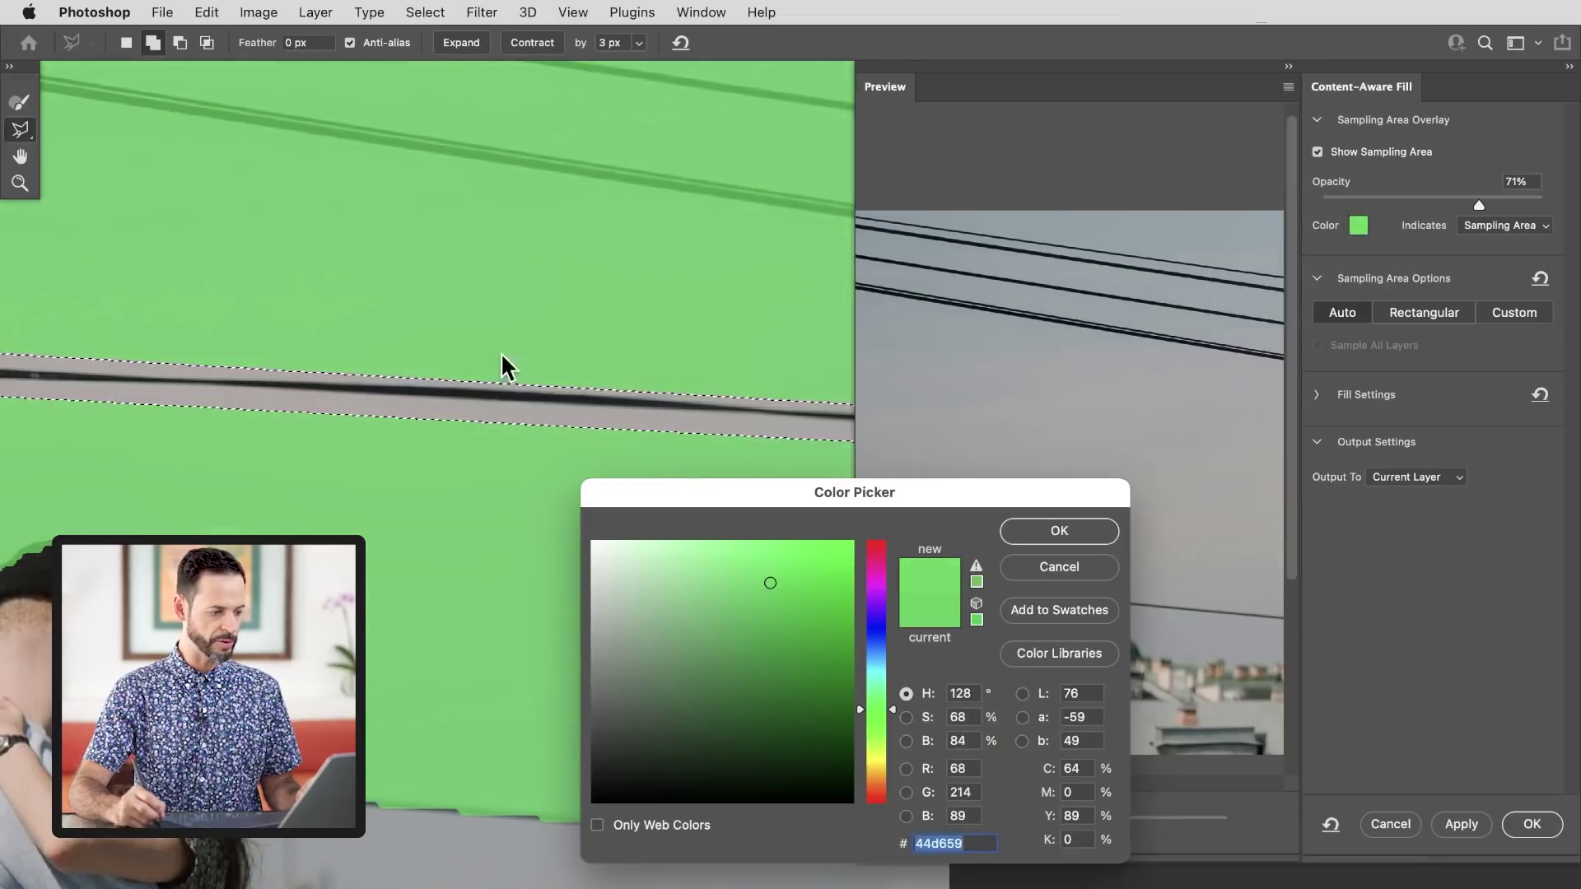
click(1060, 533)
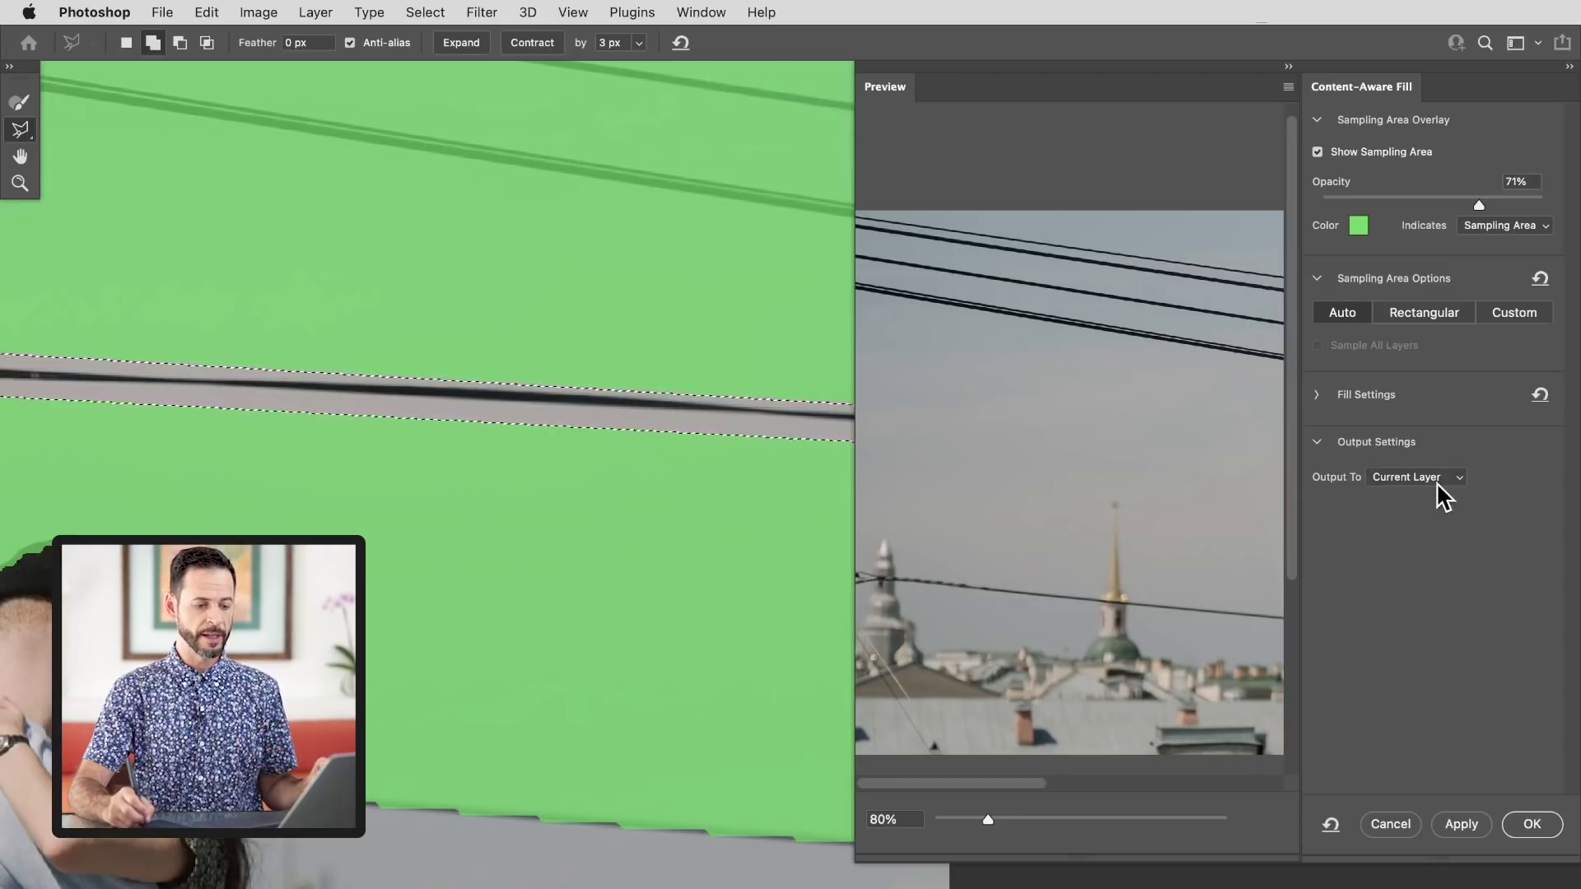
click(1410, 481)
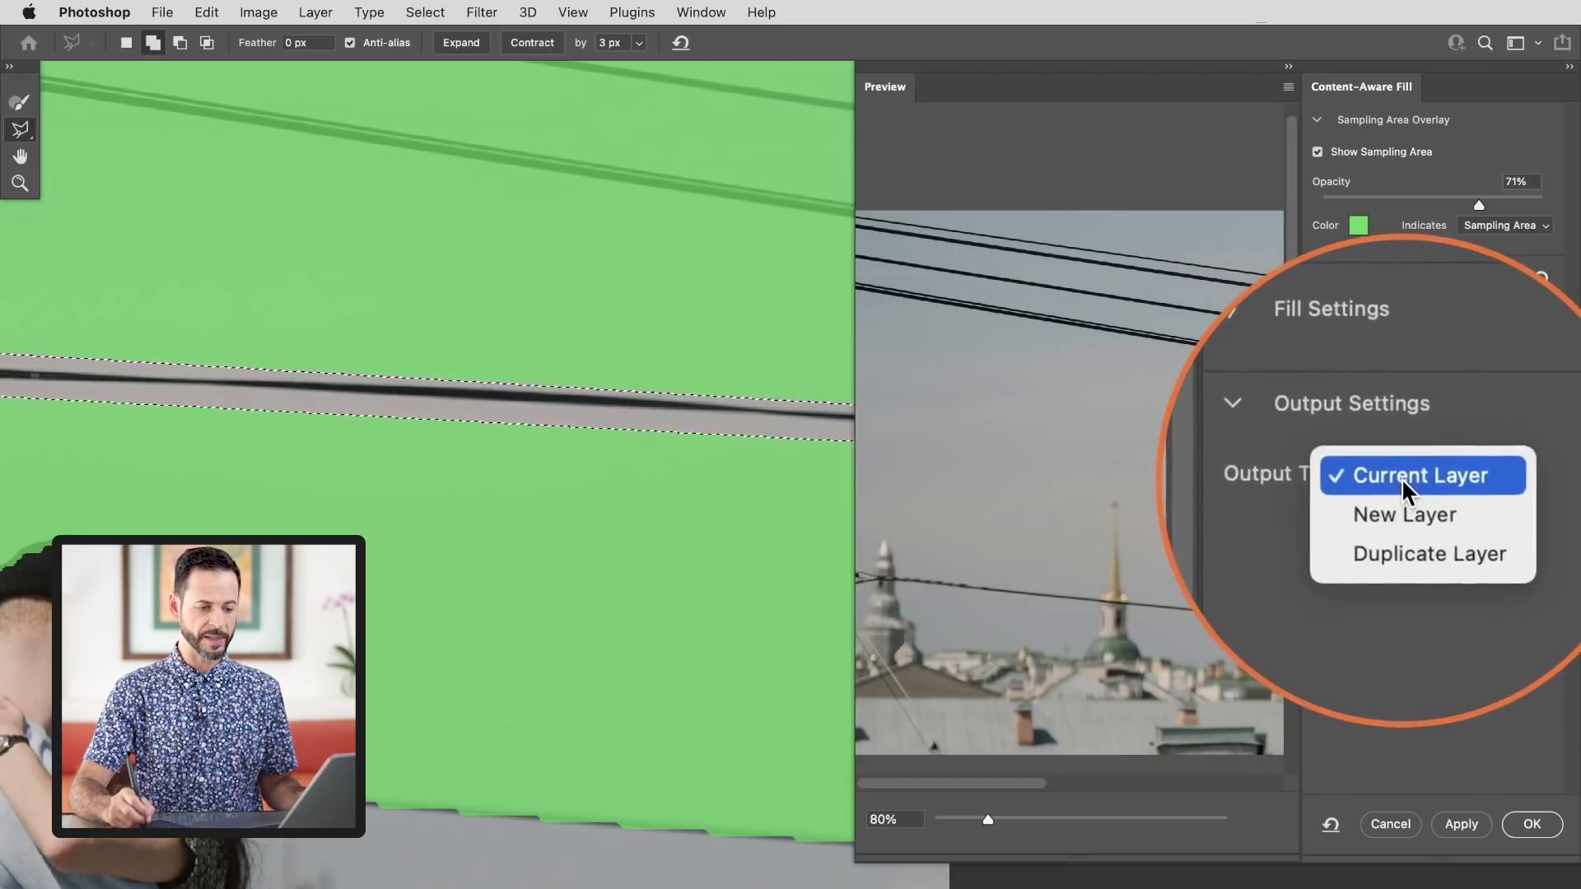
click(1405, 505)
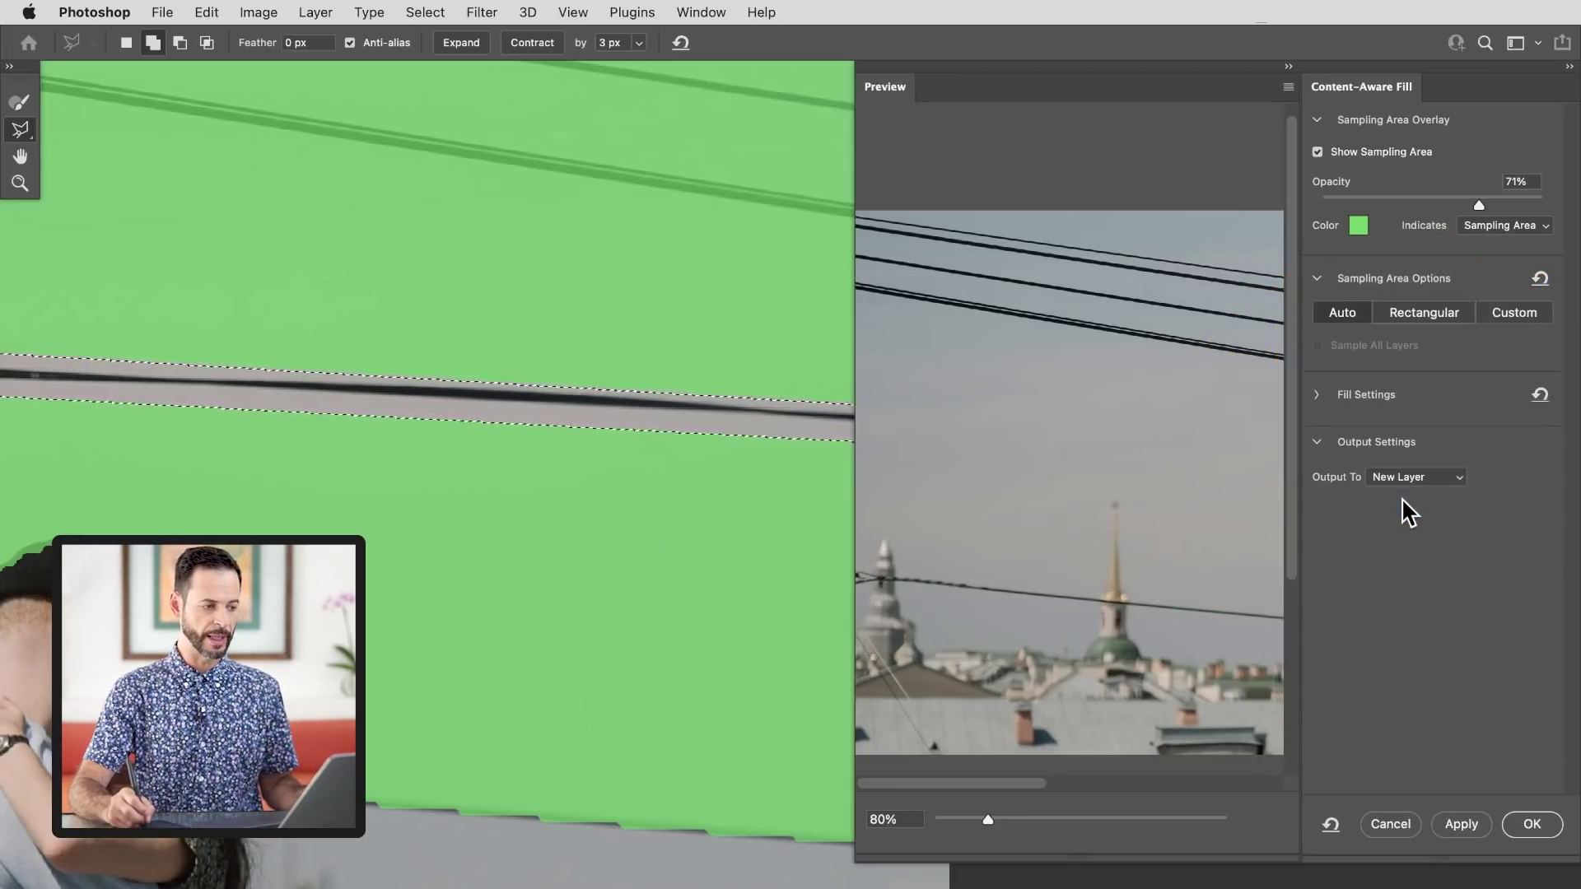
Apply the fill, deselect, and reframe the view on the remaining wires
click(1532, 824)
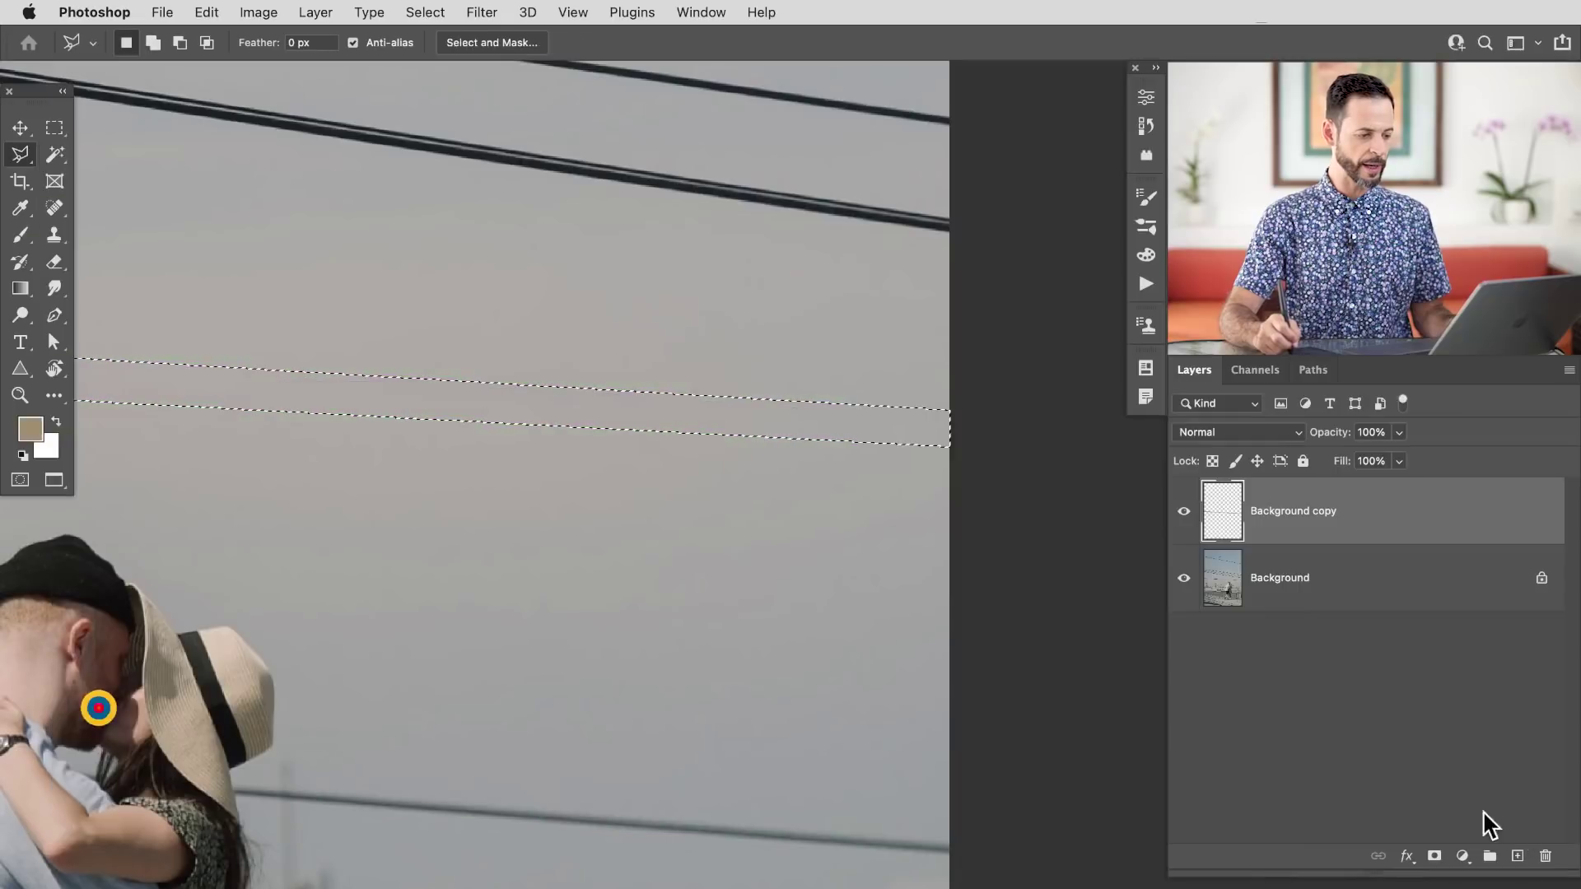
key(super+d)
drag(759, 584, 958, 668)
drag(1018, 603, 791, 689)
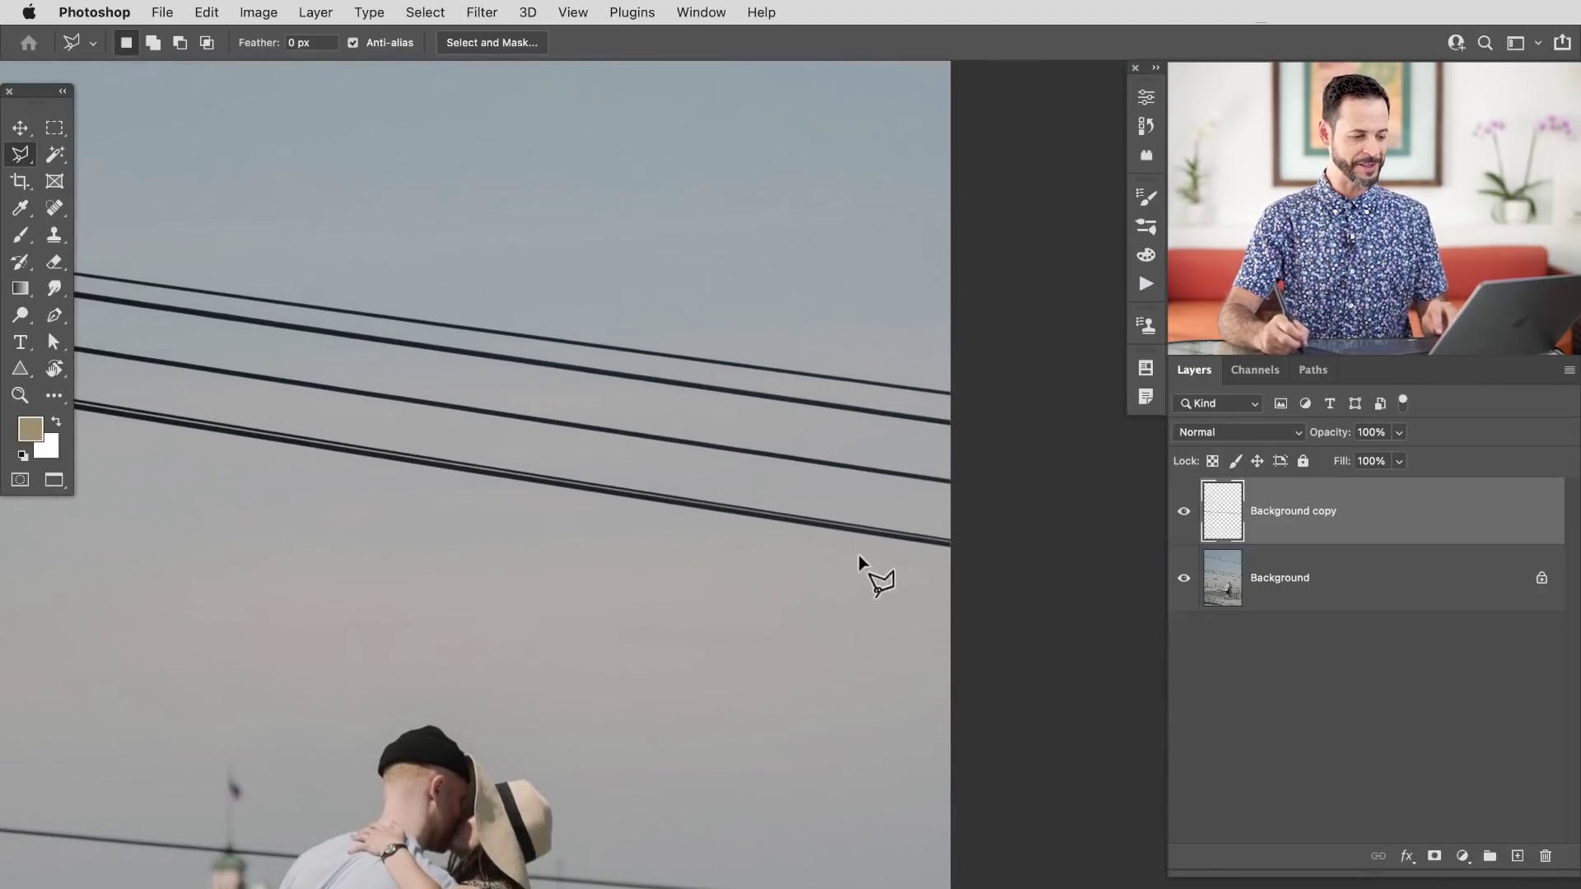
scroll(959, 378, up, 3)
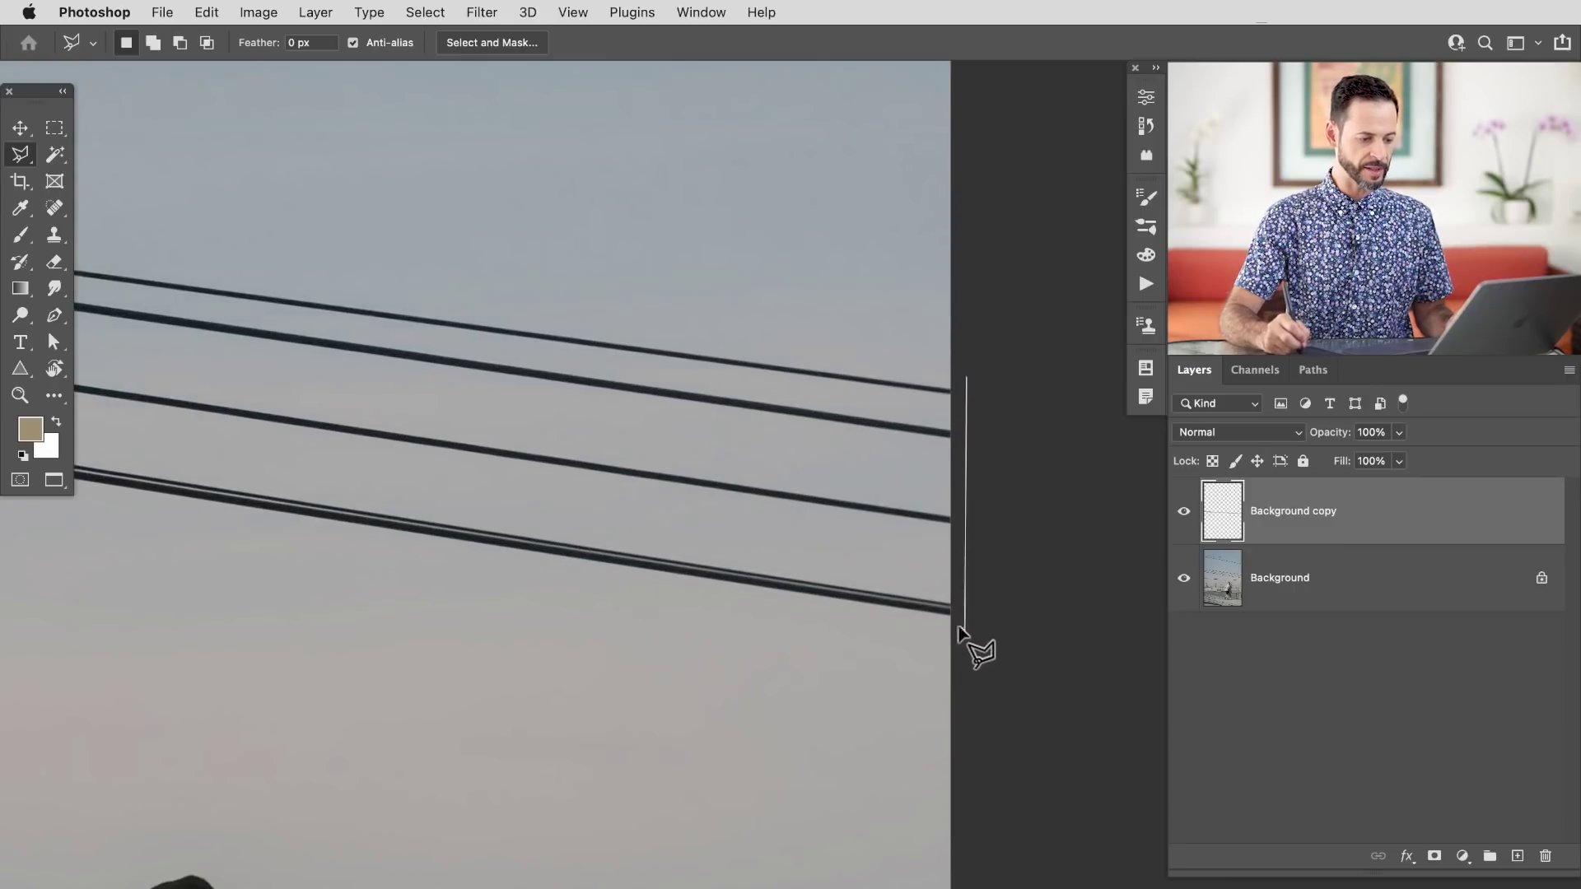
Select a thin band around the upper pair of power lines from end to end
drag(272, 567, 981, 642)
drag(288, 537, 964, 625)
drag(257, 489, 526, 538)
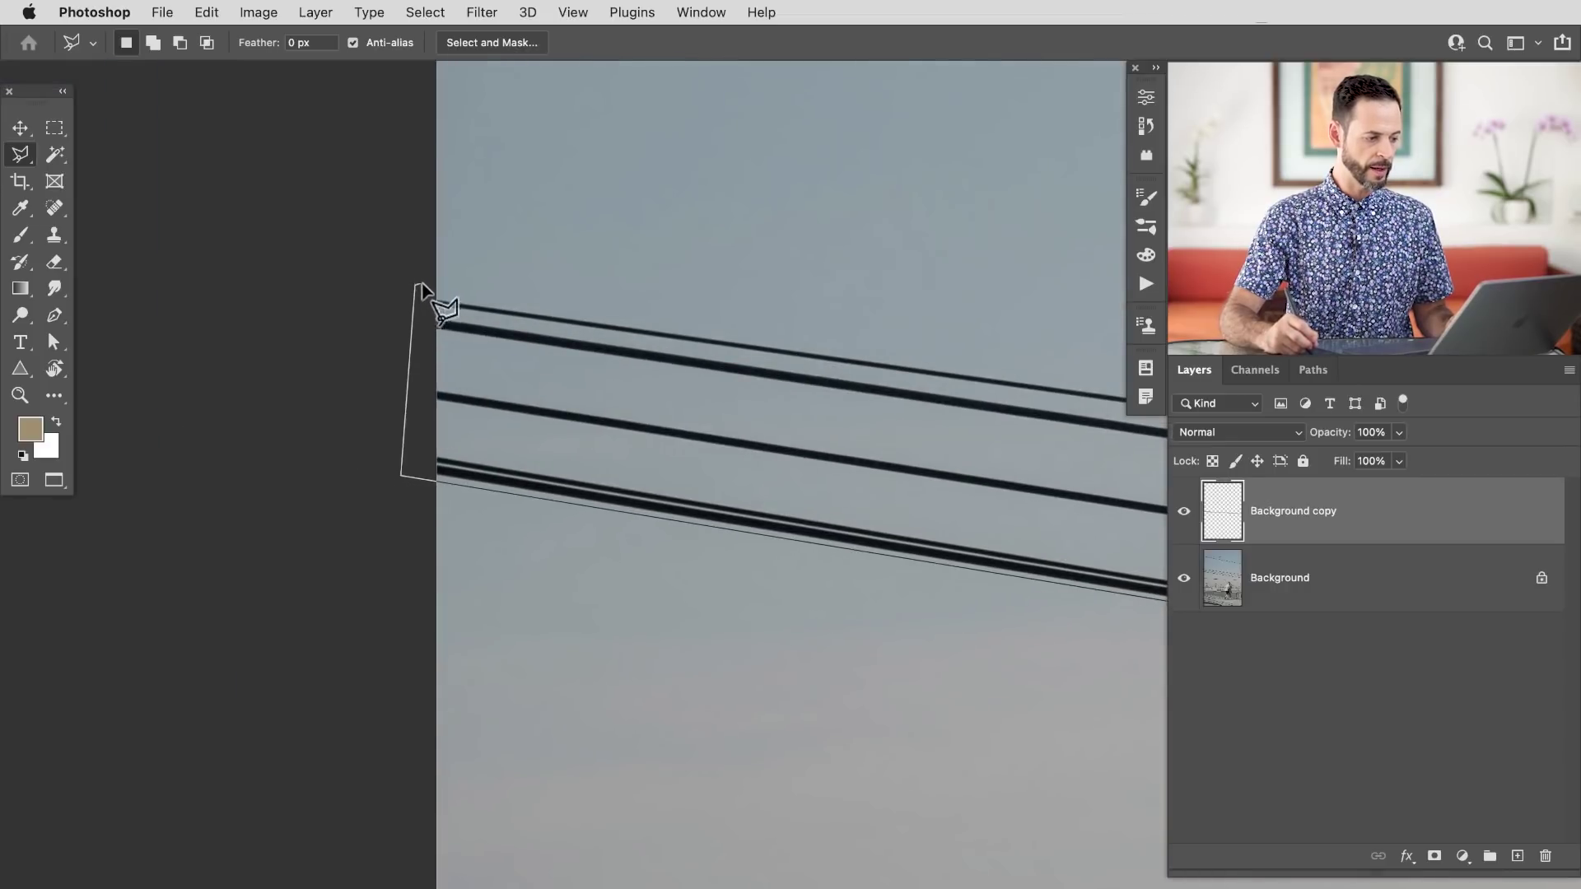
drag(947, 412, 201, 428)
drag(972, 544, 353, 511)
drag(1063, 536, 622, 507)
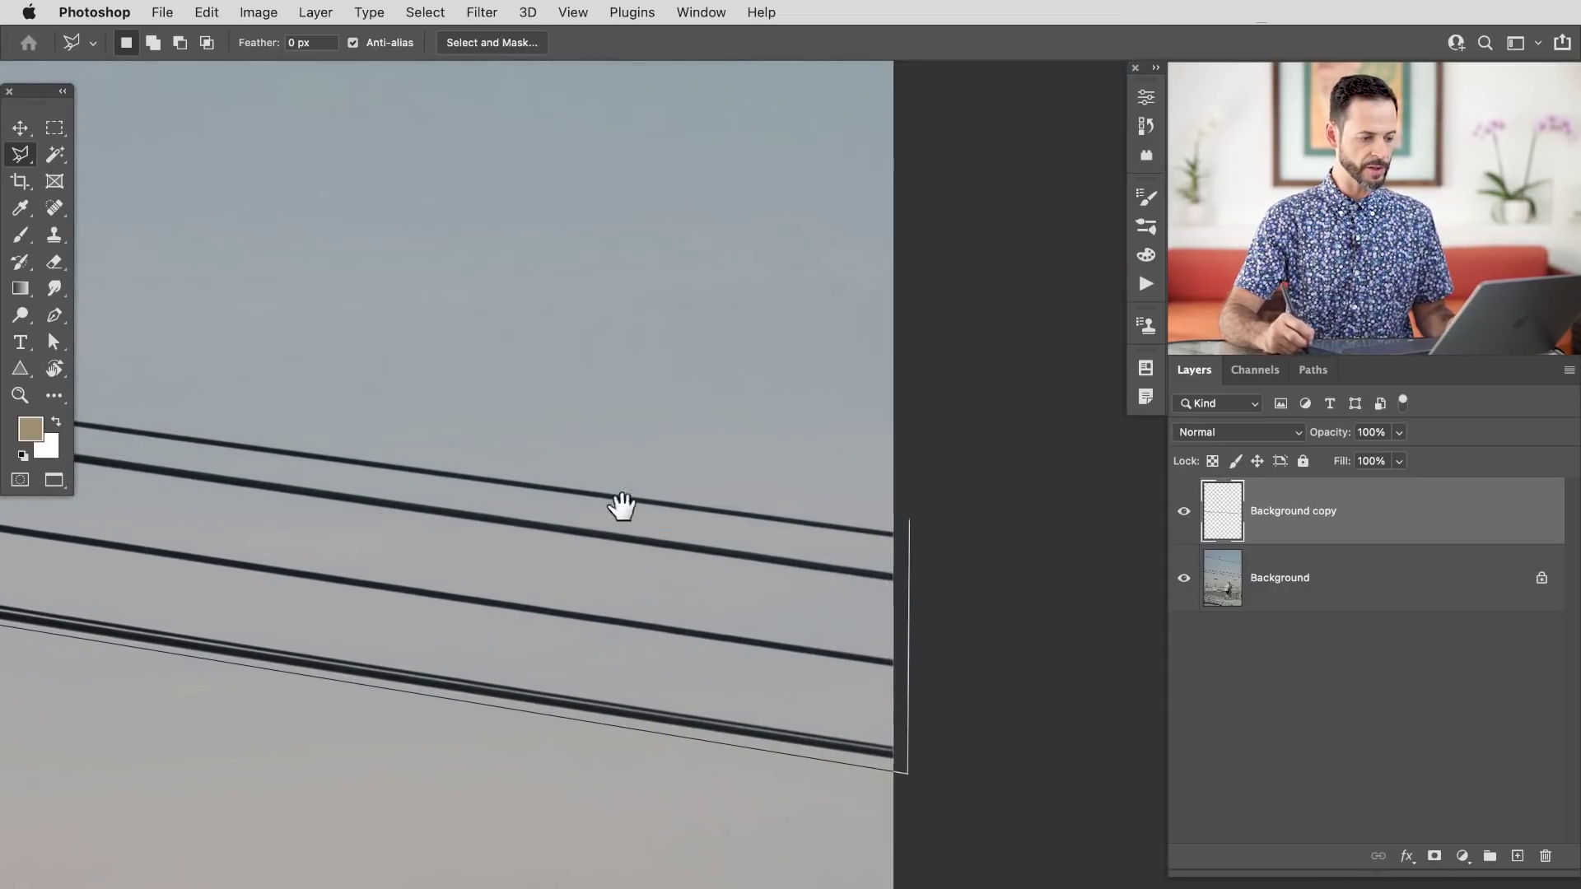
double_click(925, 537)
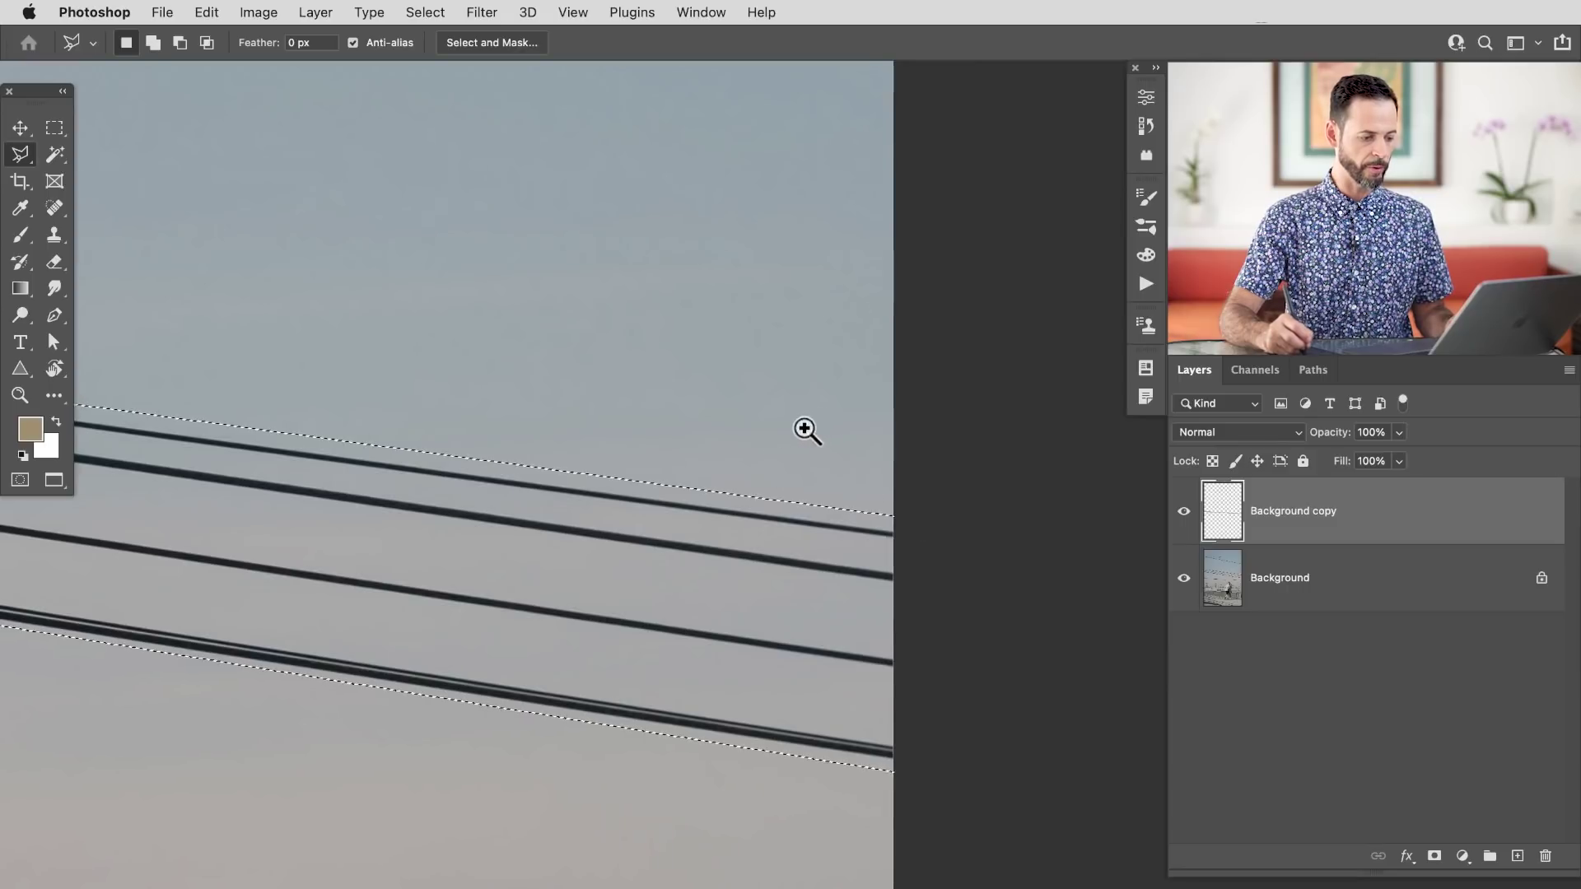
Shift-add a band around the thick lower wire bundle, anchored beyond both image edges
drag(735, 300, 777, 816)
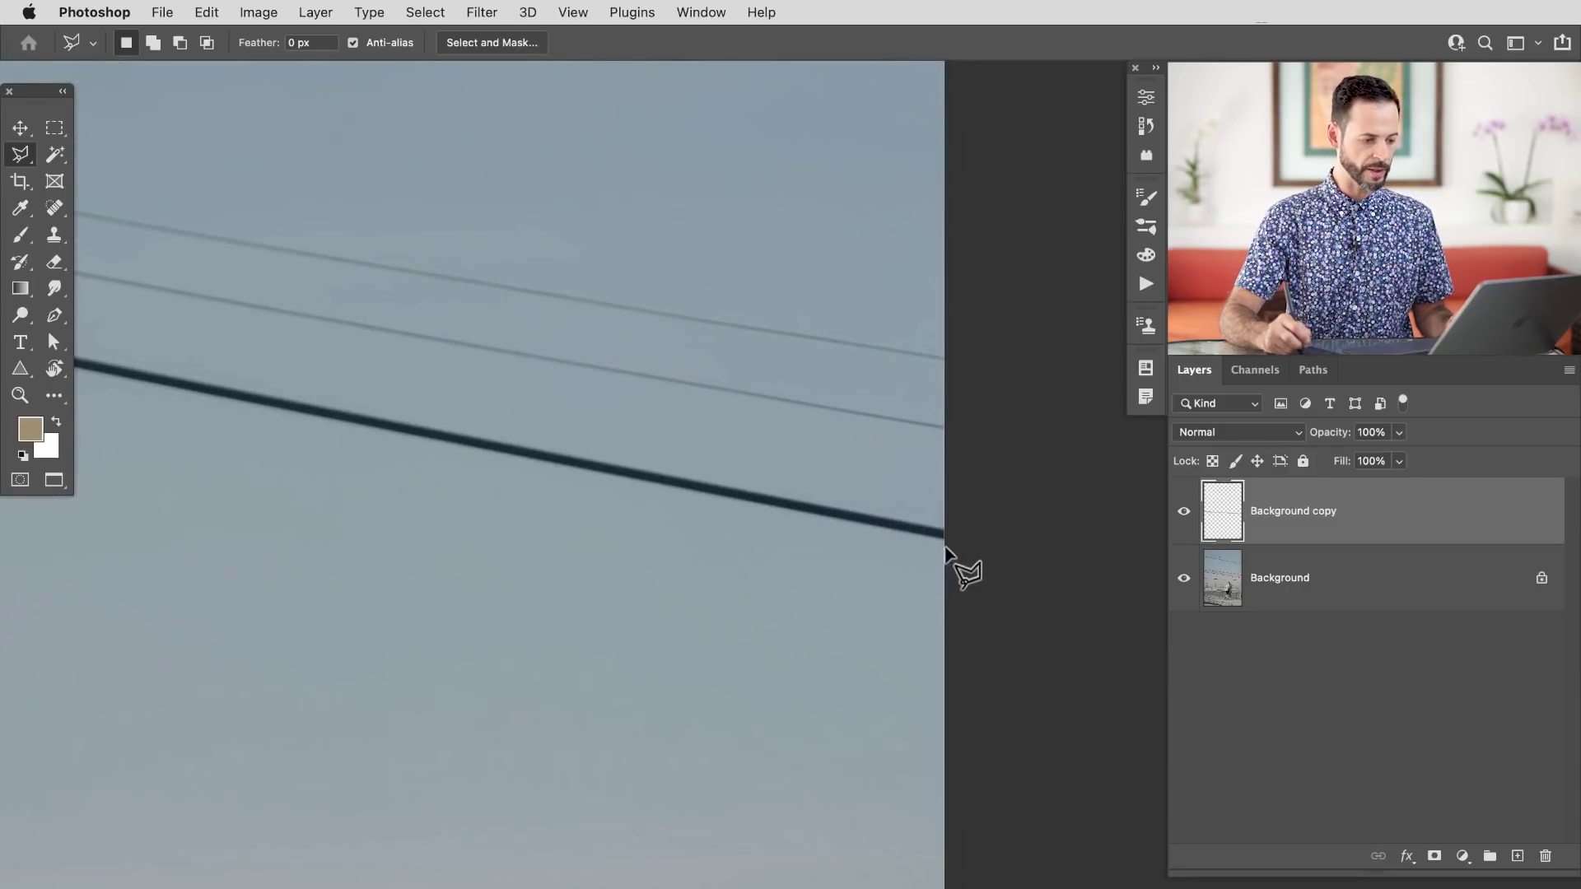
key(shift)
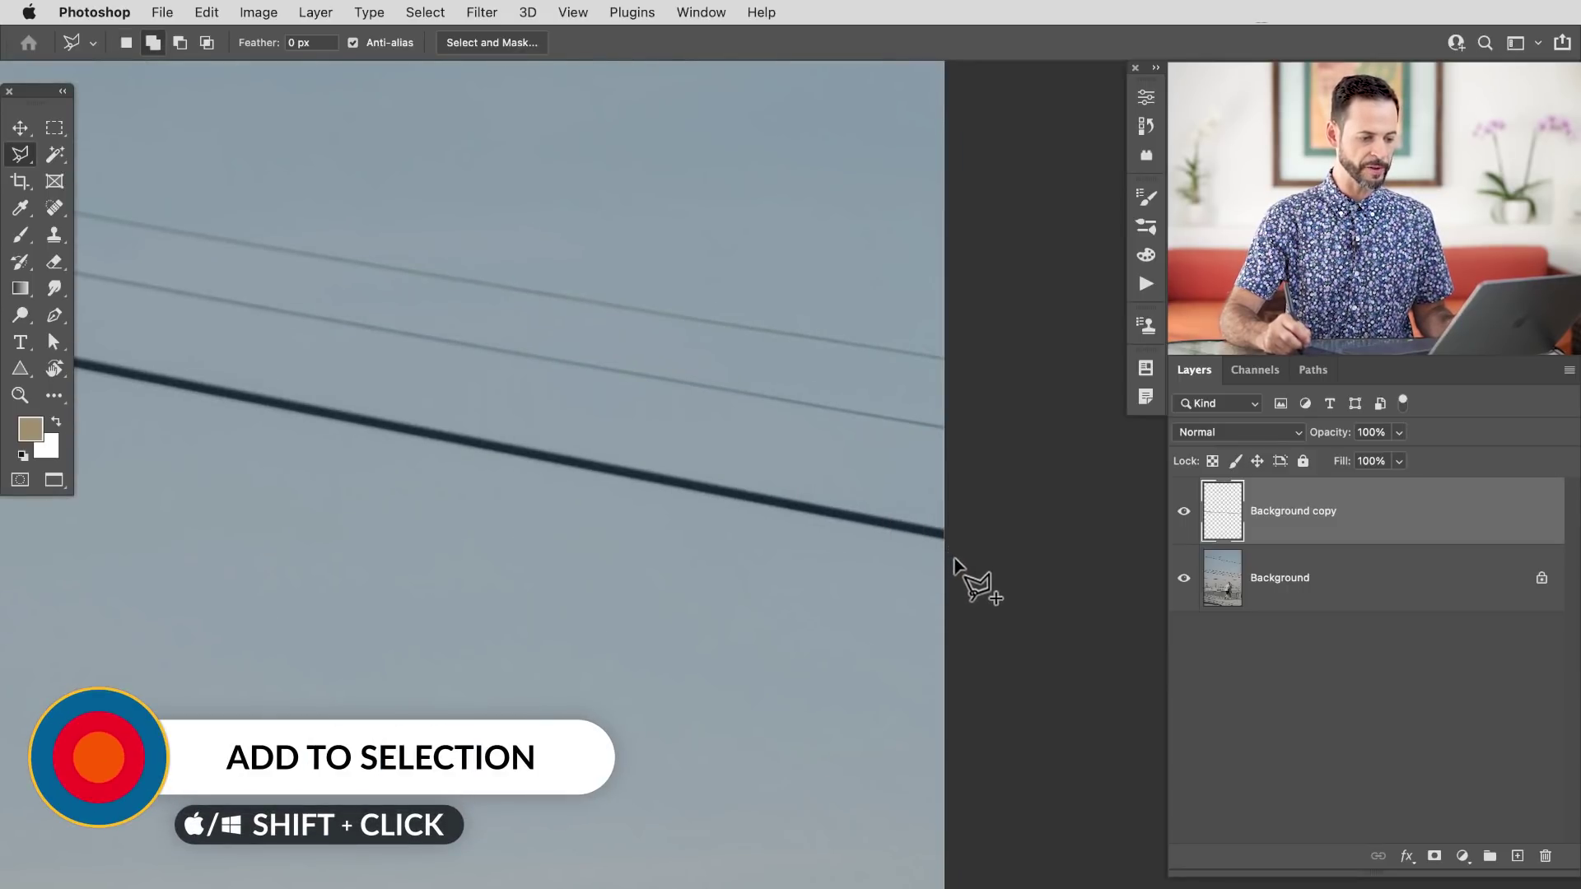
mouse_move(432, 492)
mouse_down()
mouse_move(1122, 661)
mouse_move(1054, 611)
mouse_up()
drag(456, 526, 648, 571)
click(471, 482)
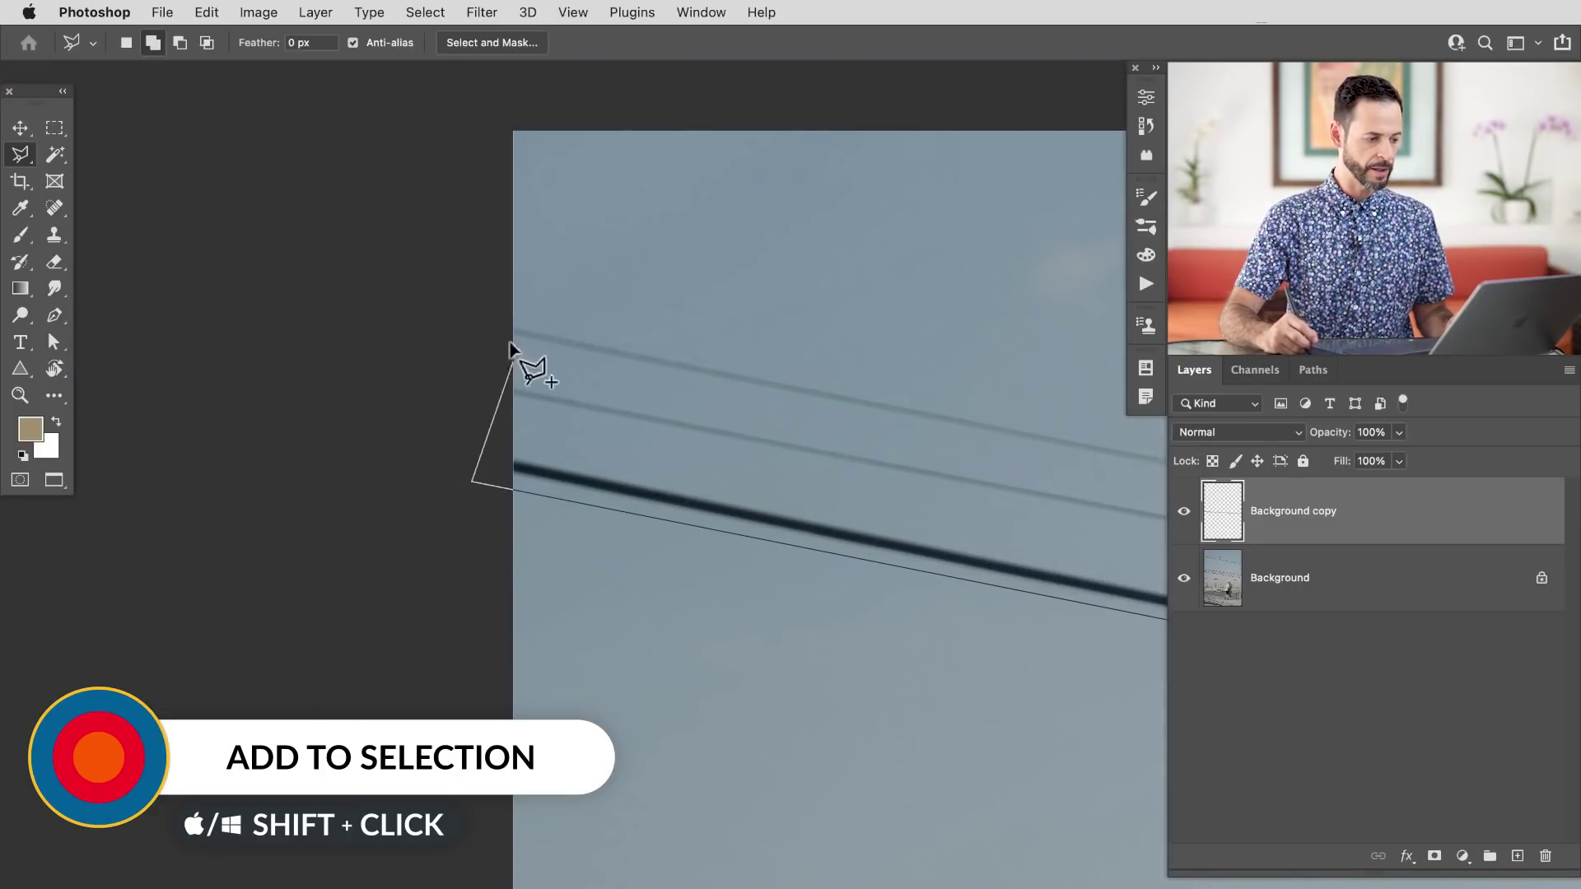
drag(869, 538, 289, 486)
drag(1034, 577, 582, 571)
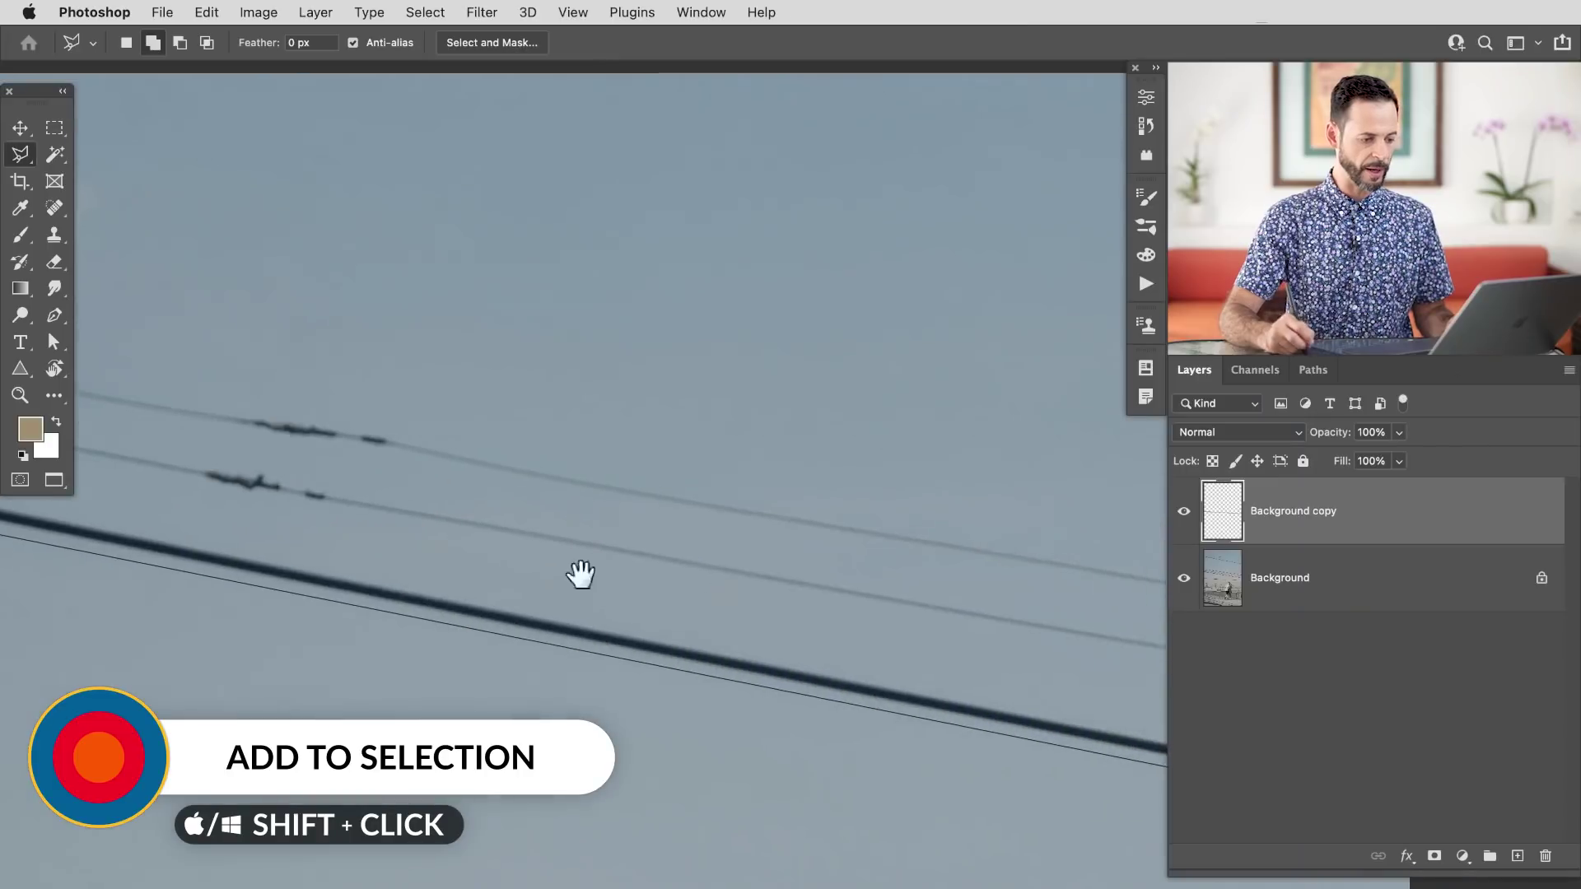
drag(988, 586, 681, 565)
click(899, 544)
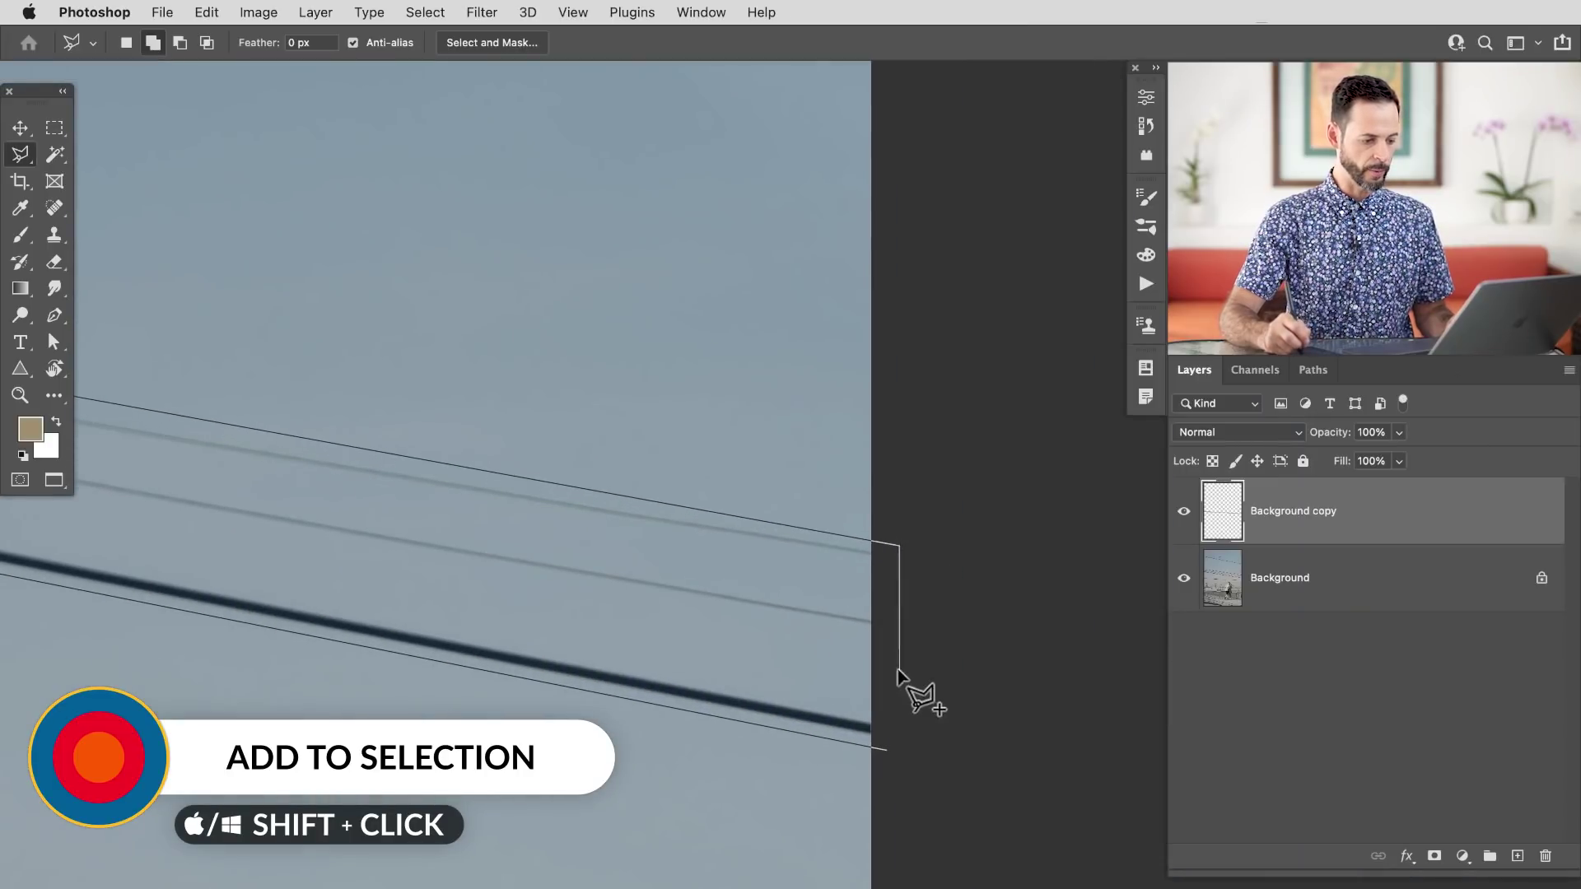
double_click(899, 681)
Review the whole wire selection and briefly toggle the Background copy layer's visibility
drag(797, 791, 641, 791)
drag(640, 791, 951, 448)
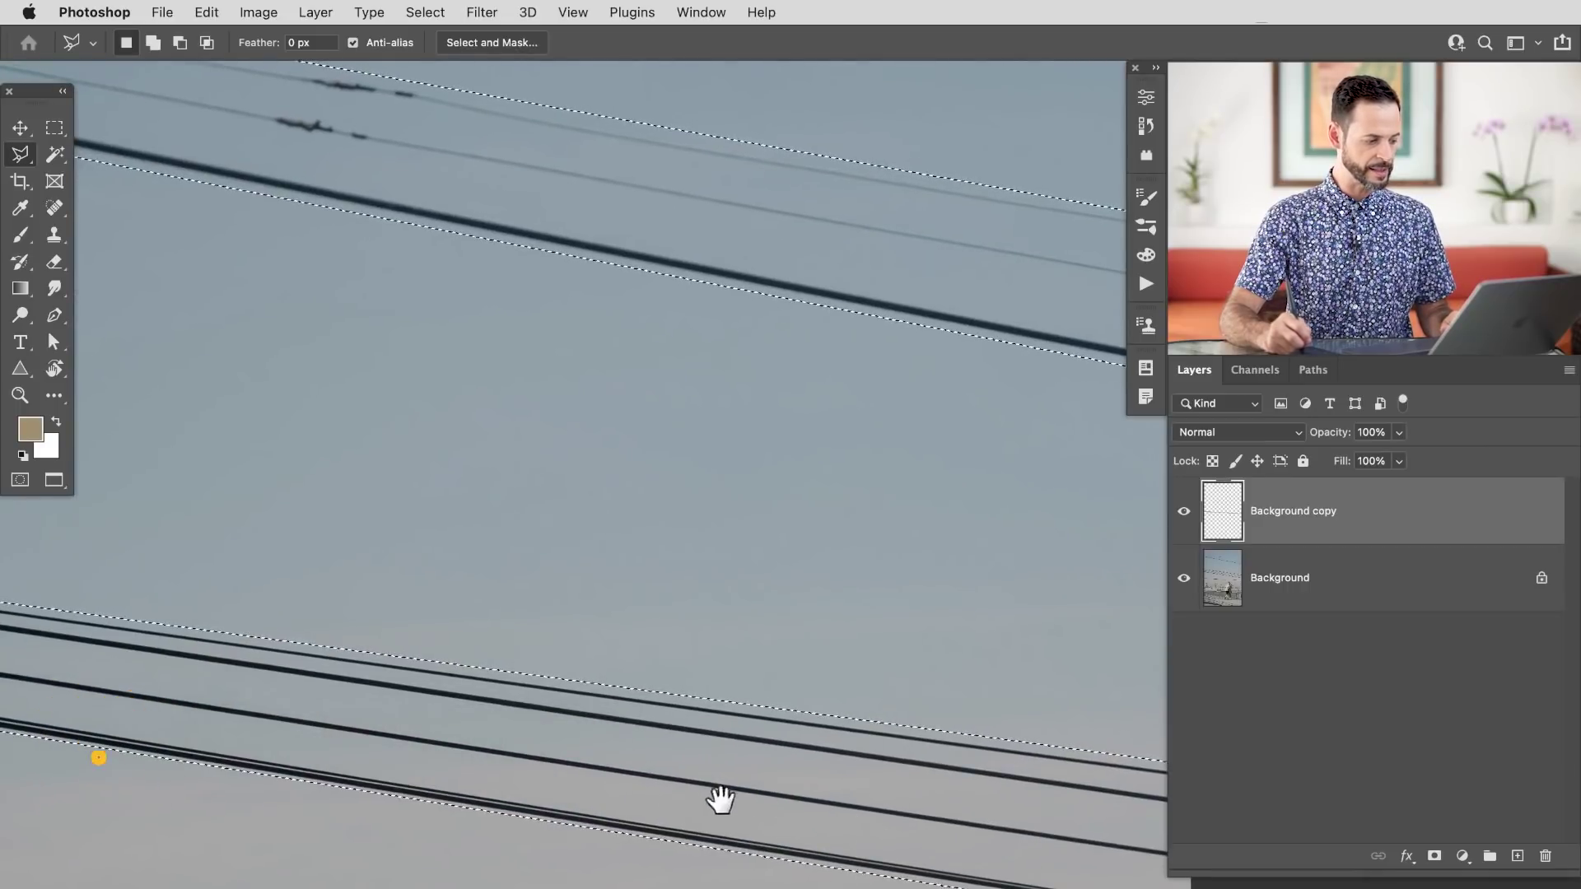
drag(581, 784, 653, 719)
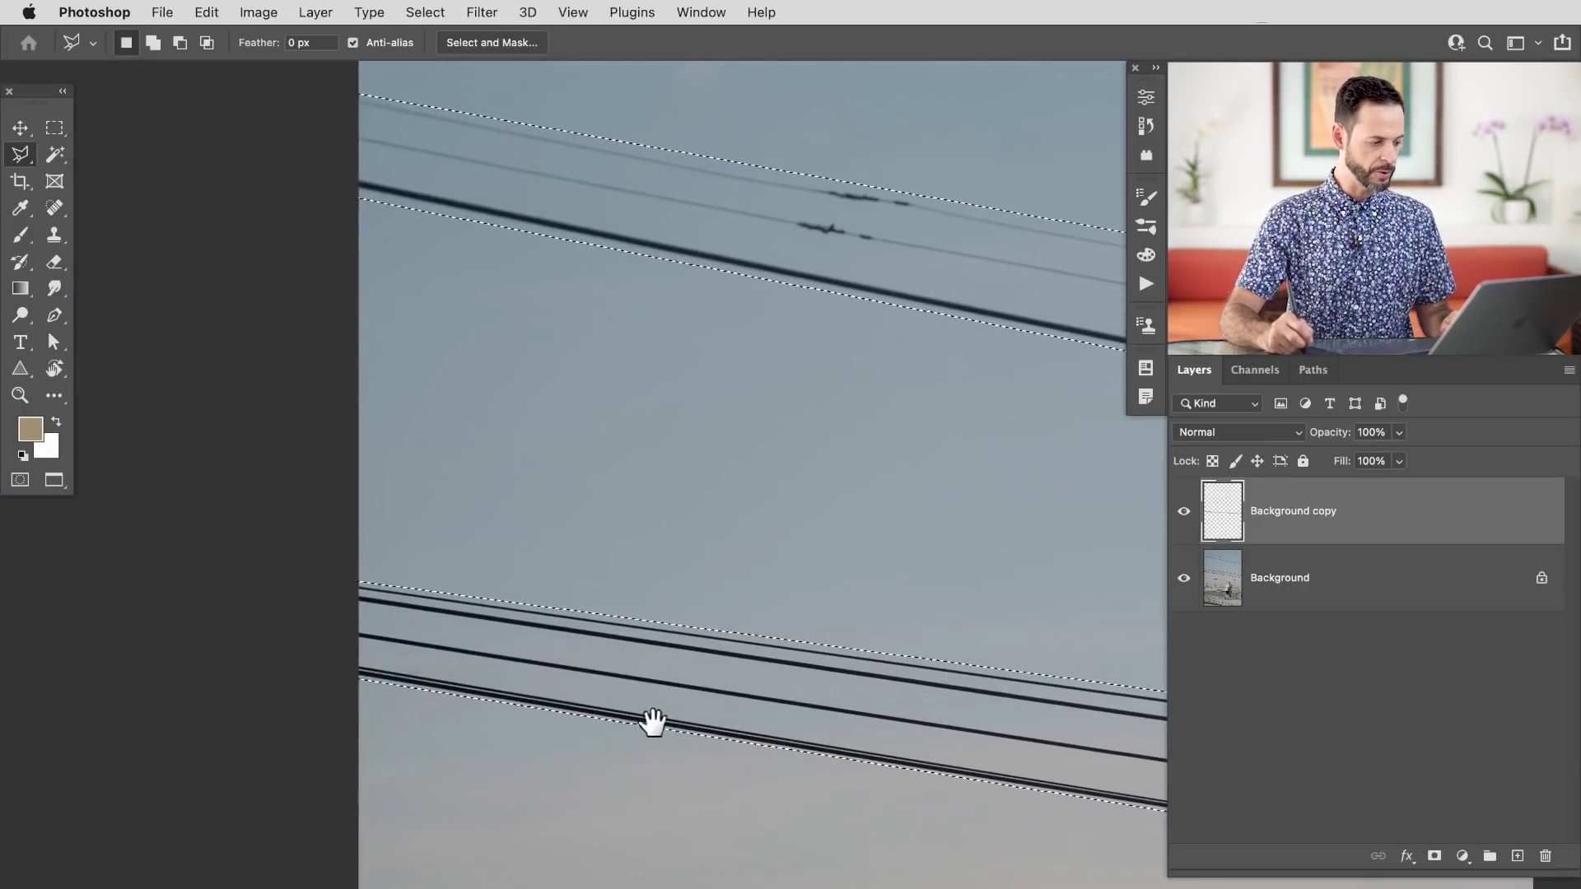
drag(807, 492, 639, 449)
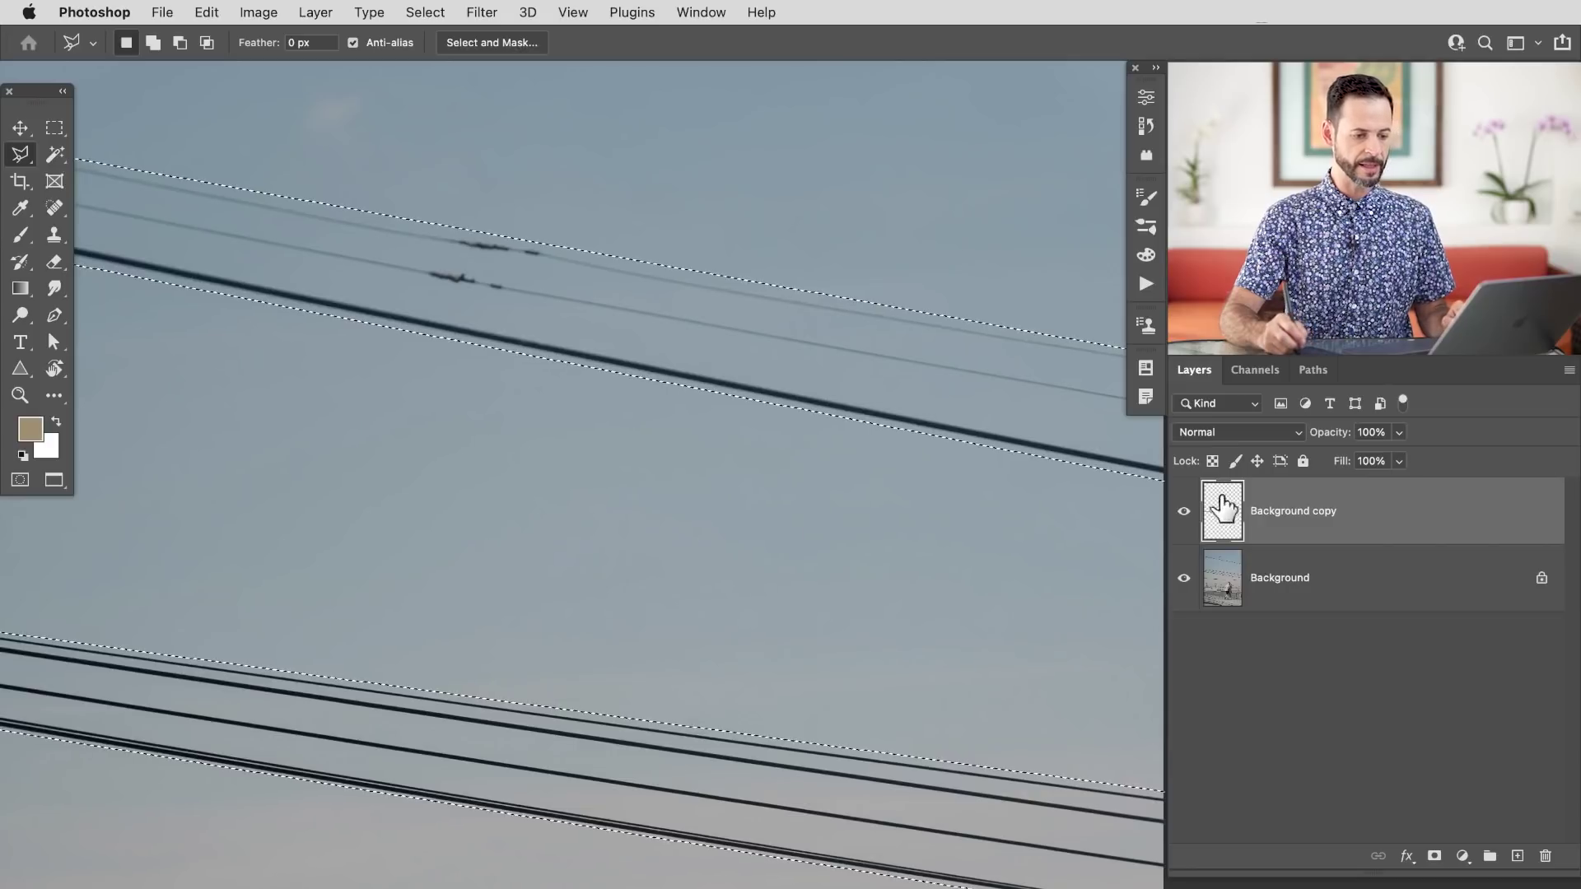
click(1185, 511)
click(1184, 511)
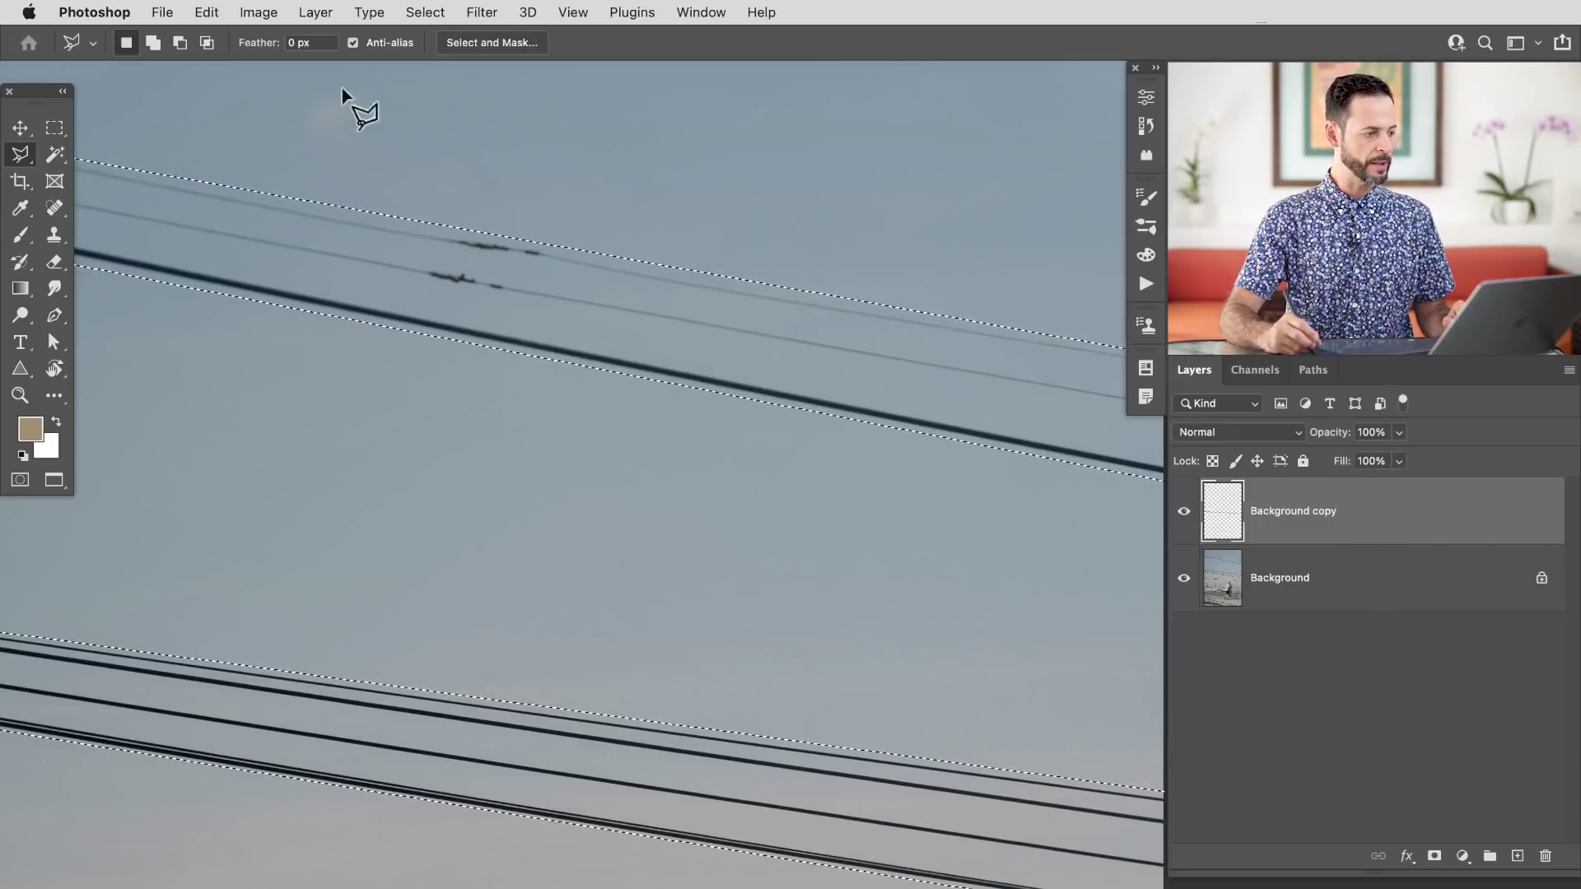
Run Content-Aware Fill with Sample All Layers and Output To Current Layer, then deselect
click(208, 14)
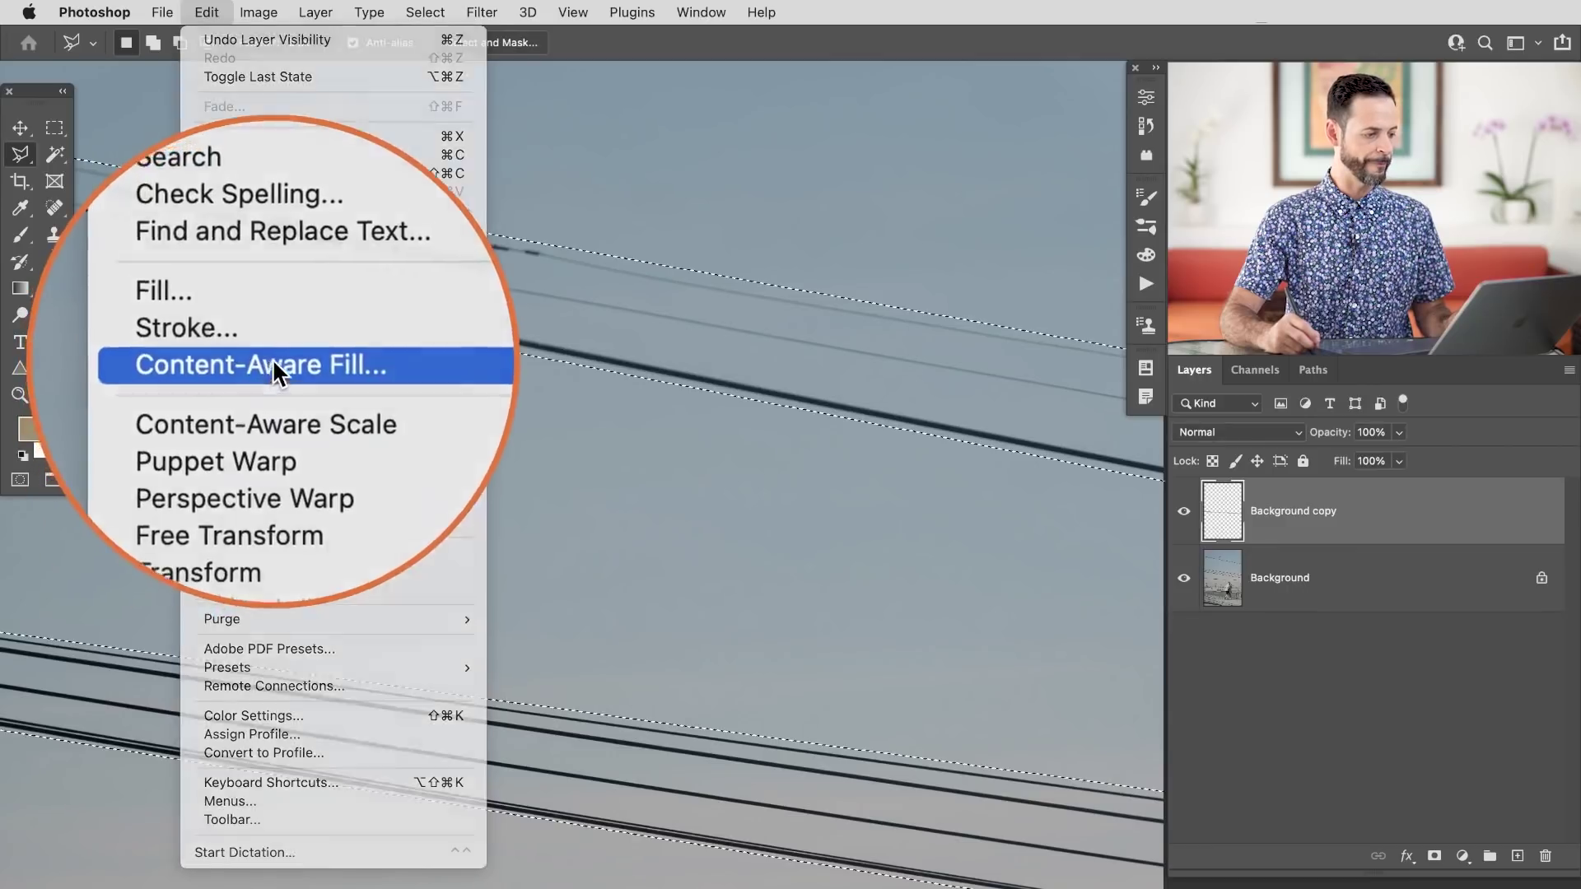
click(268, 363)
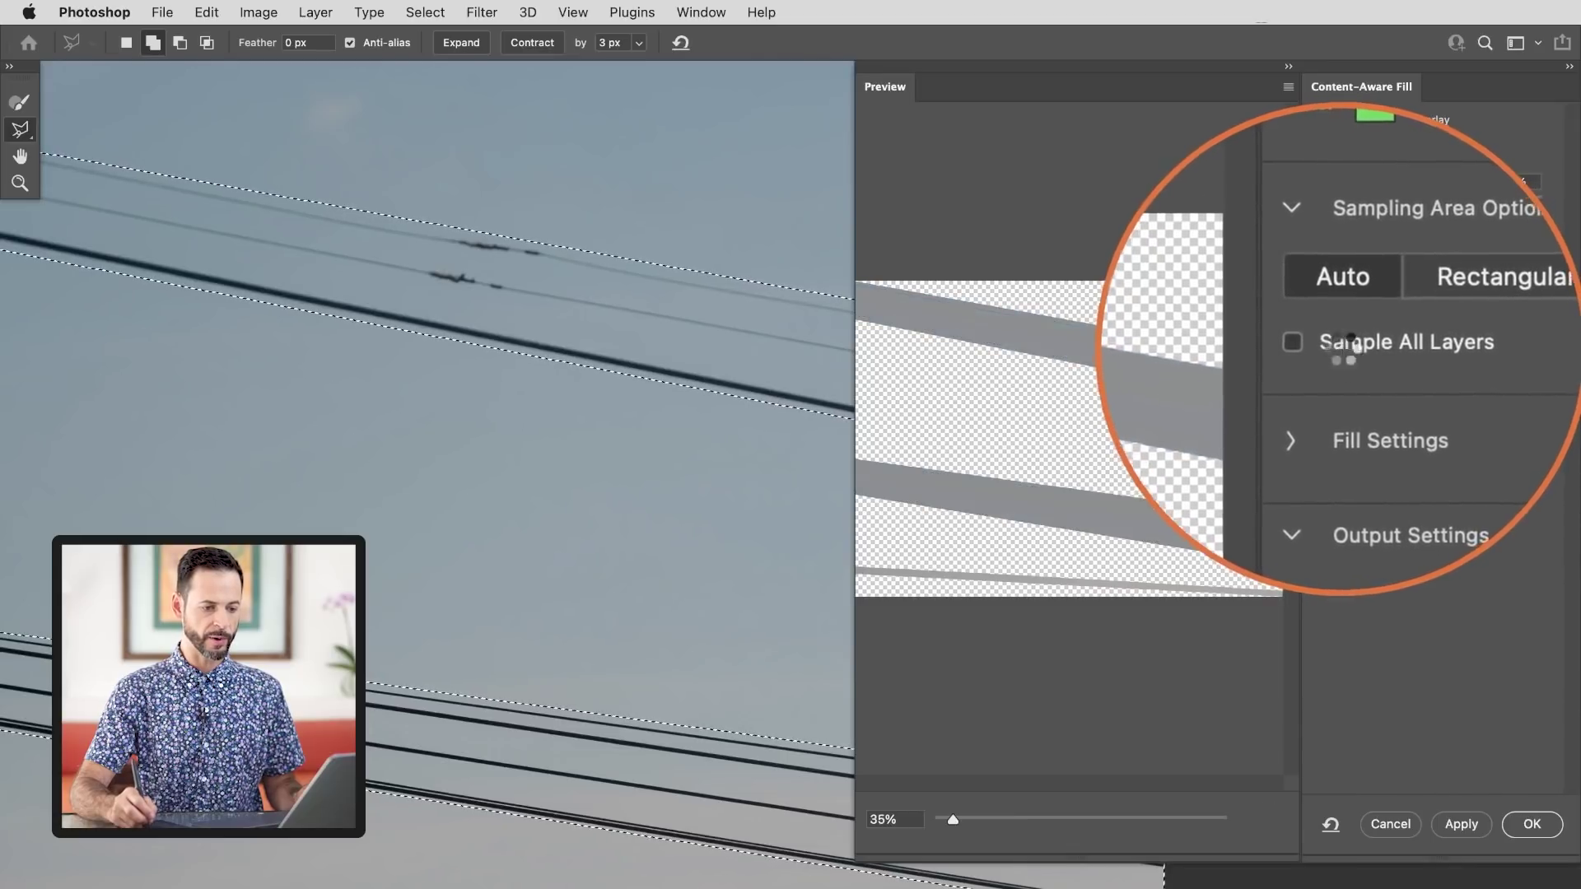
click(1346, 347)
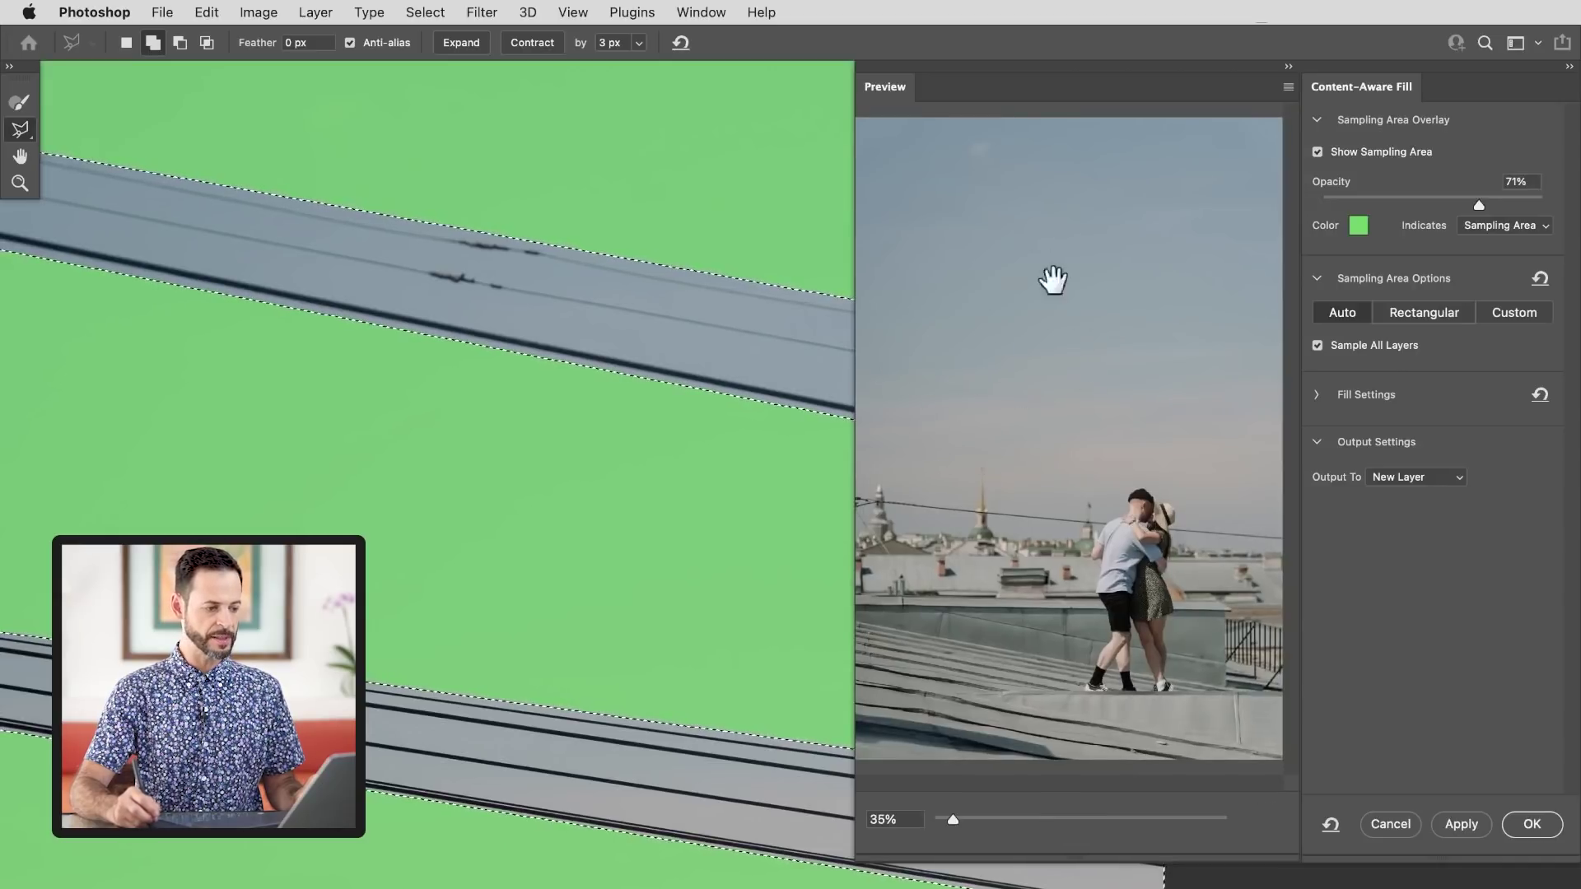
click(1404, 493)
click(1418, 463)
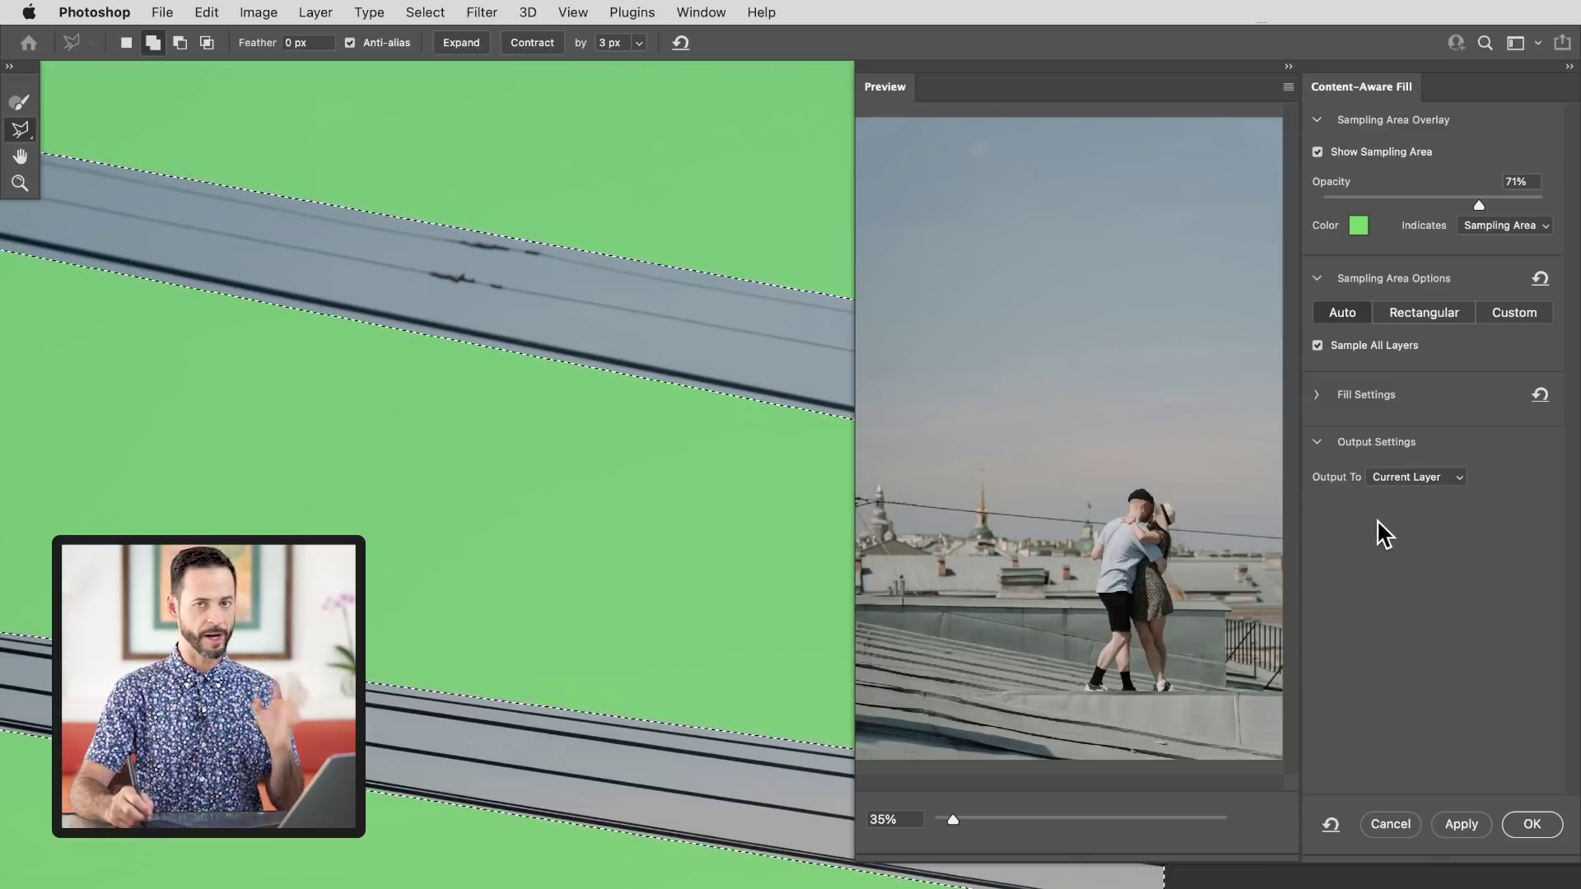
click(1531, 824)
key(super+d)
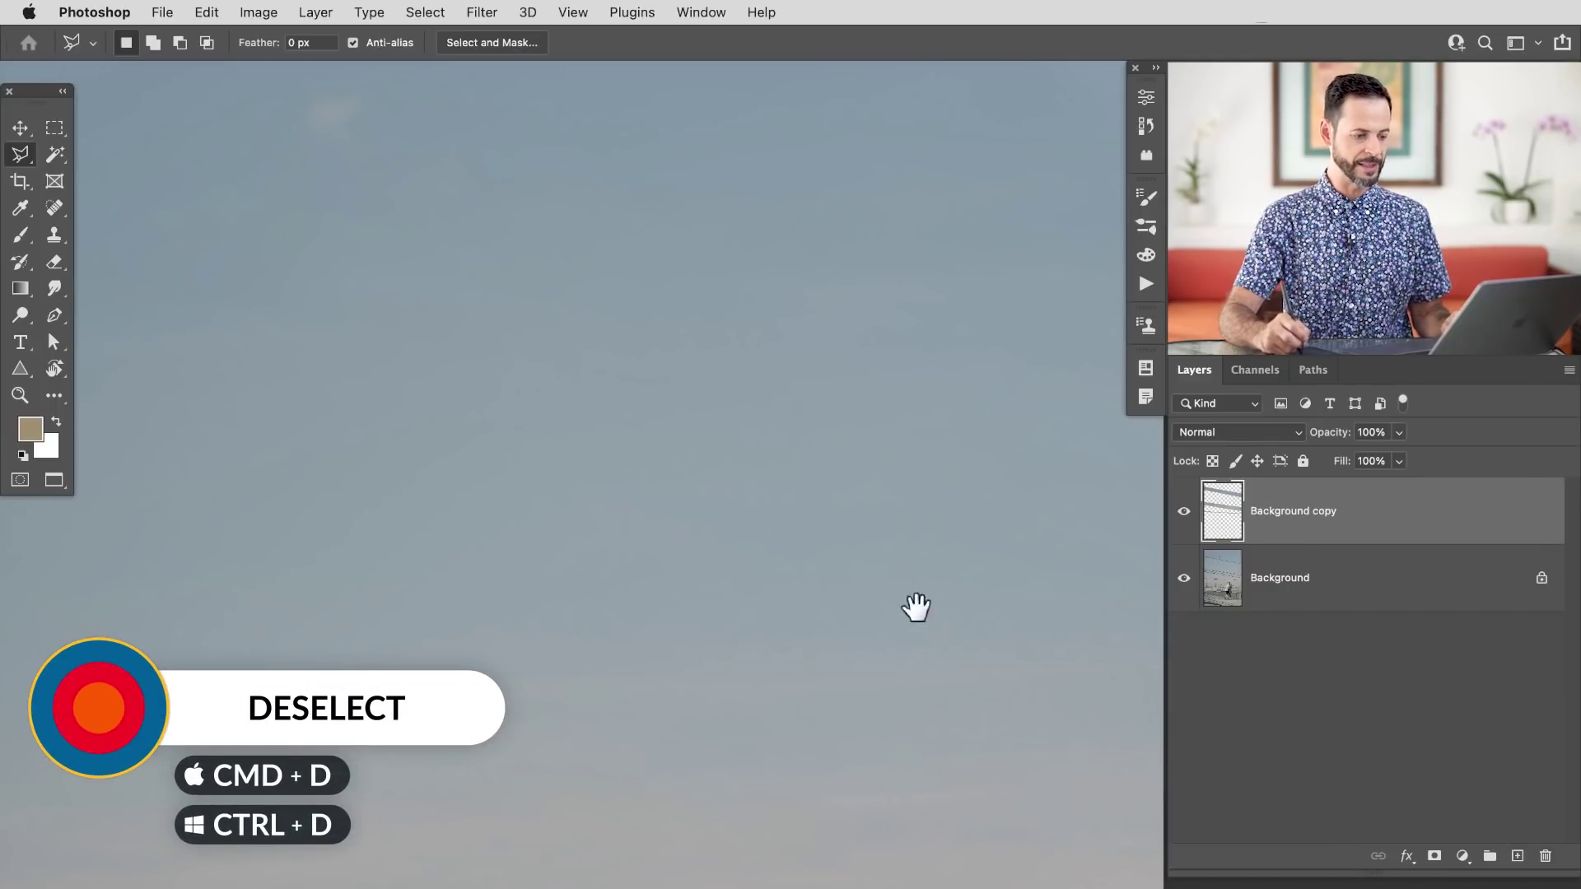
Toggle Background copy on and off to compare, leave it hidden, and zoom to the wire behind the couple
drag(988, 656, 889, 691)
drag(884, 715, 820, 517)
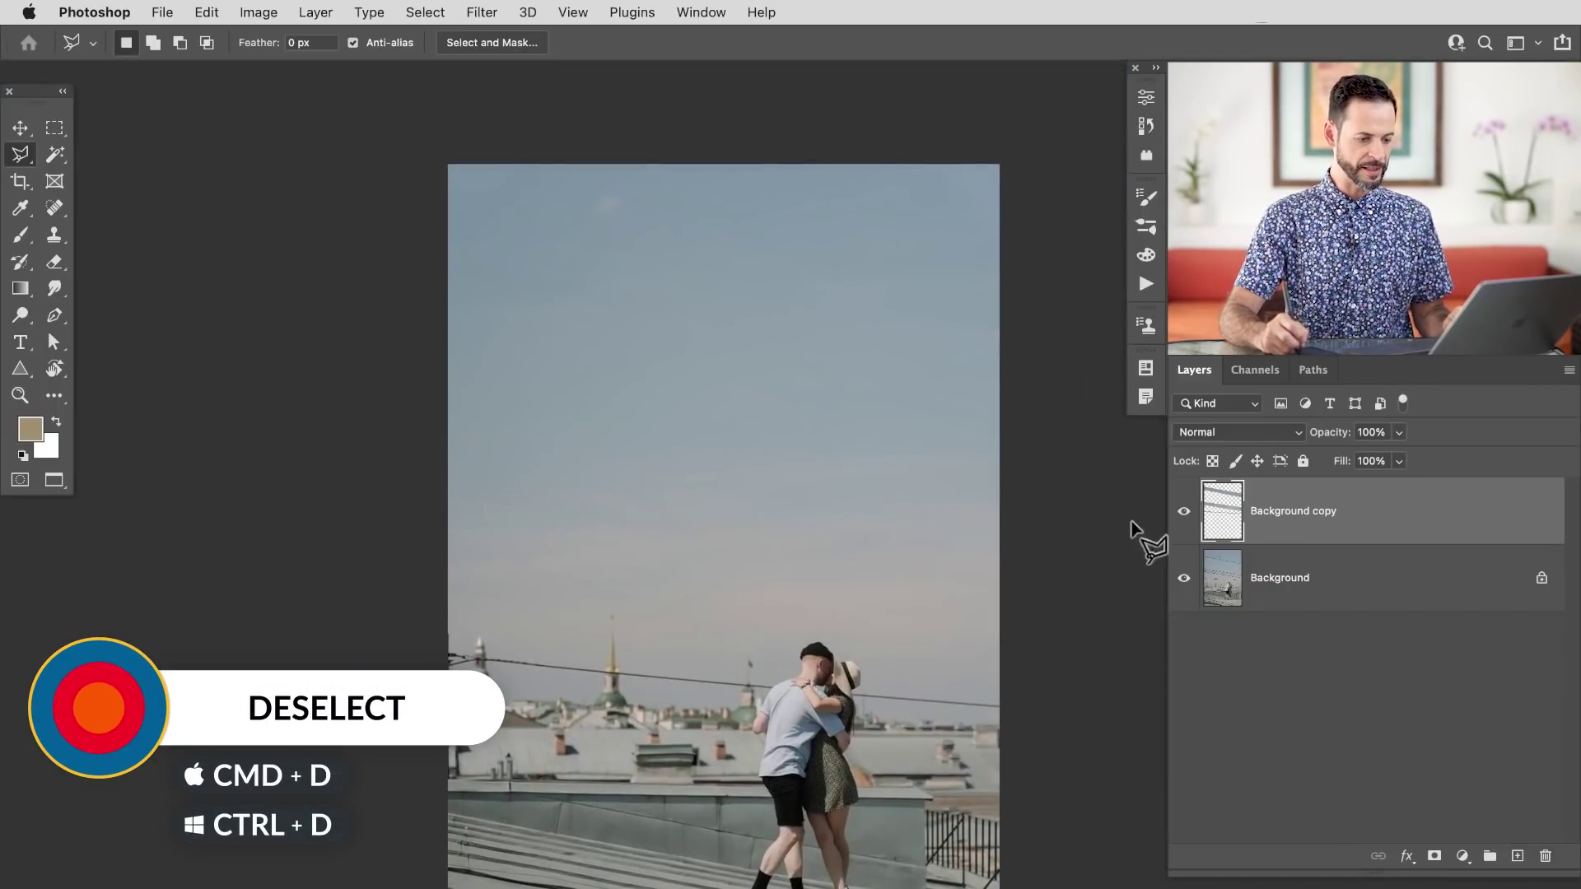
click(1183, 512)
click(1184, 512)
click(1183, 513)
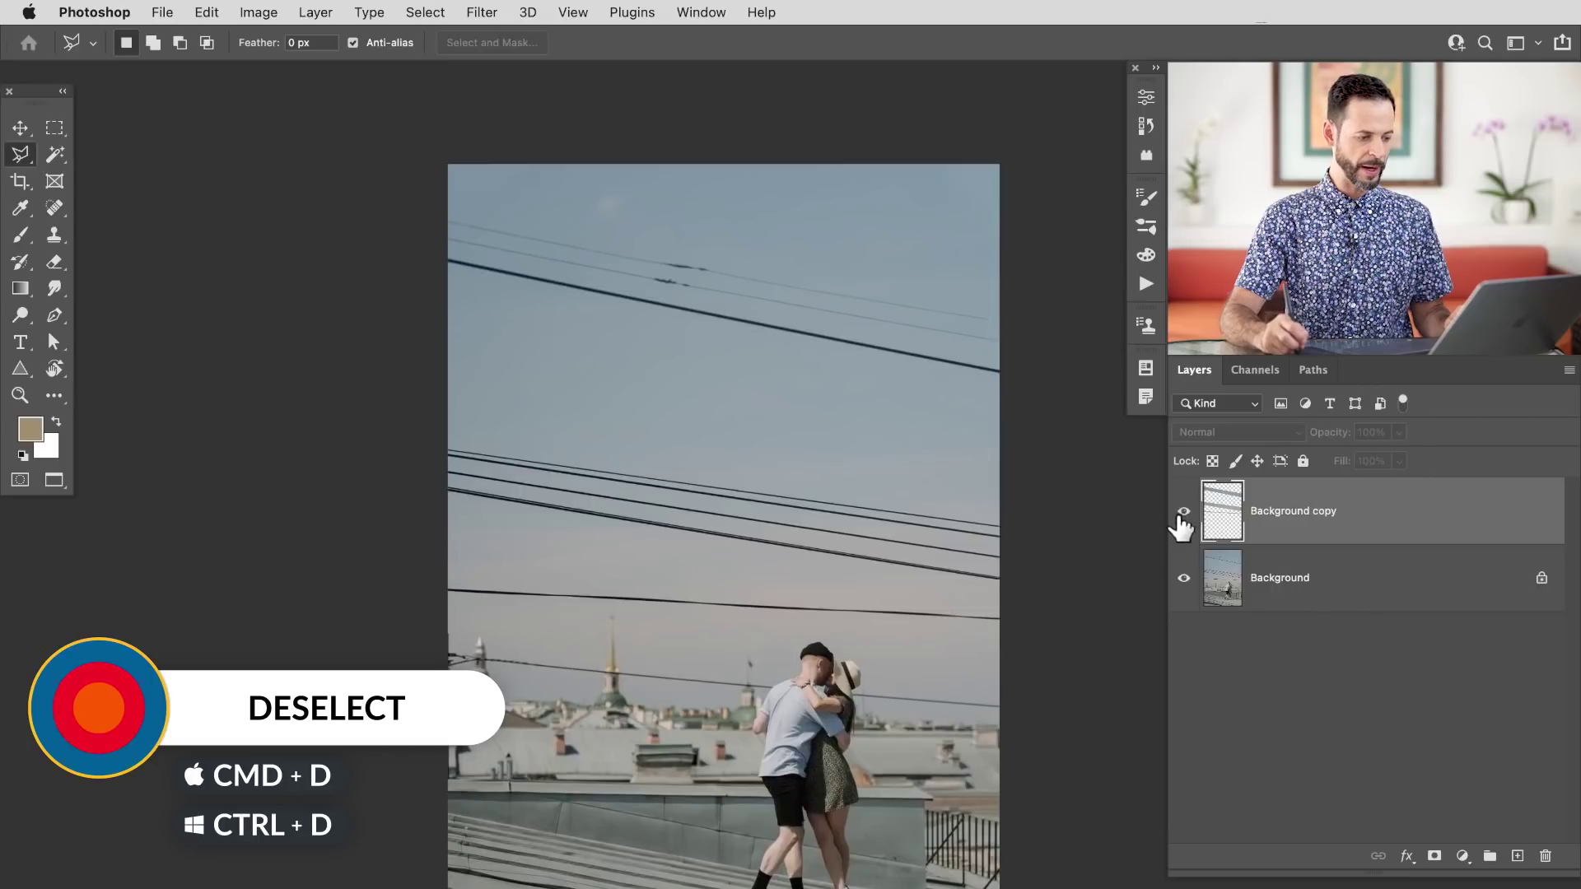
click(1183, 512)
click(1184, 512)
click(1184, 512)
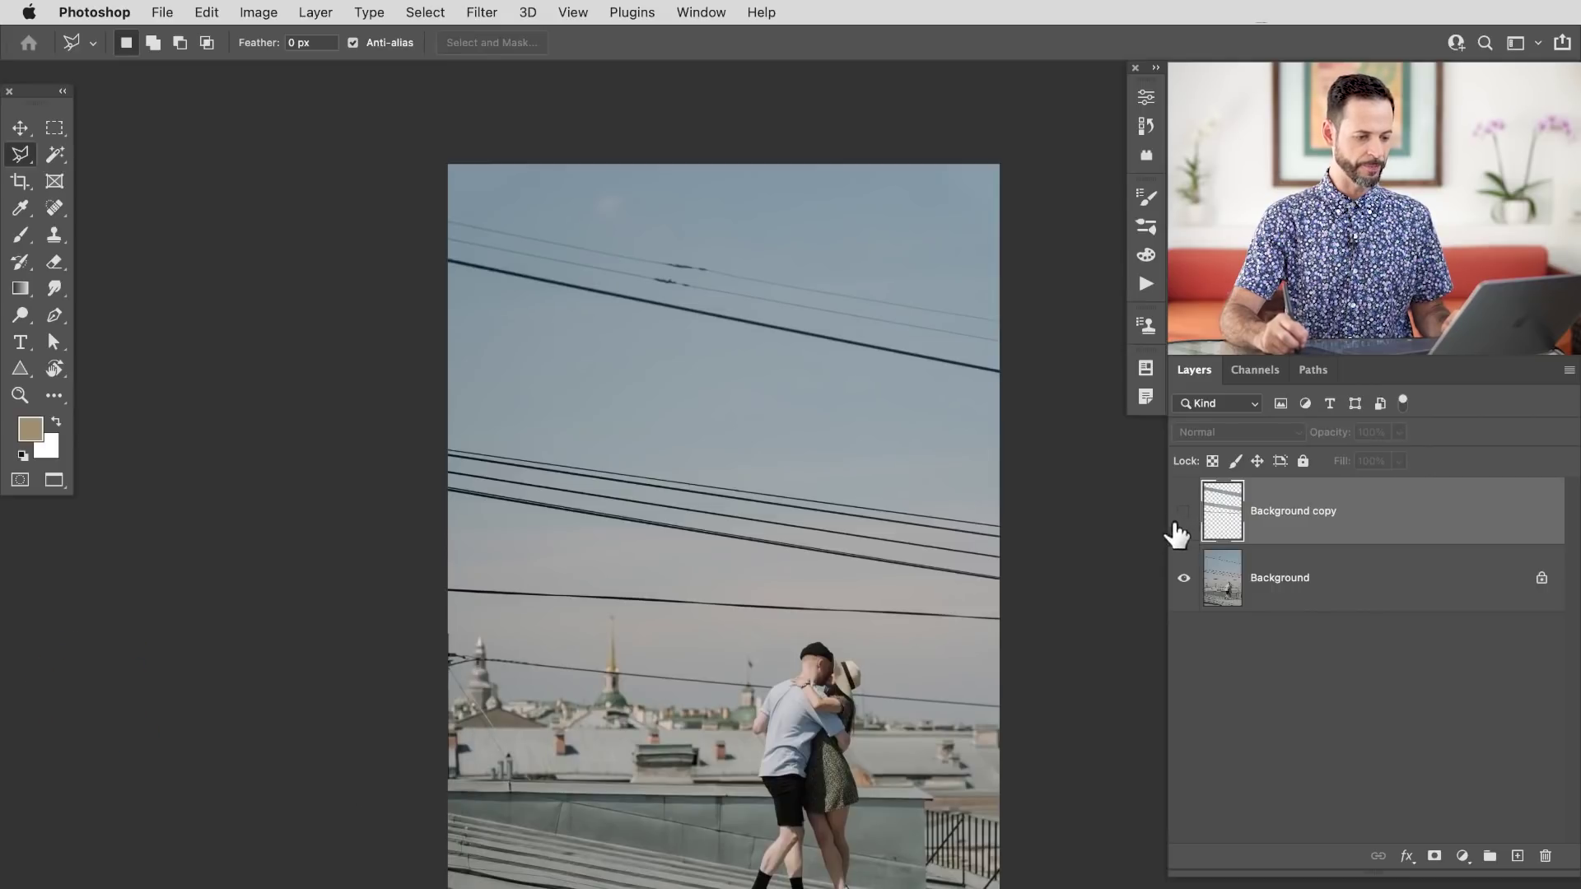
scroll(946, 709, up, 5)
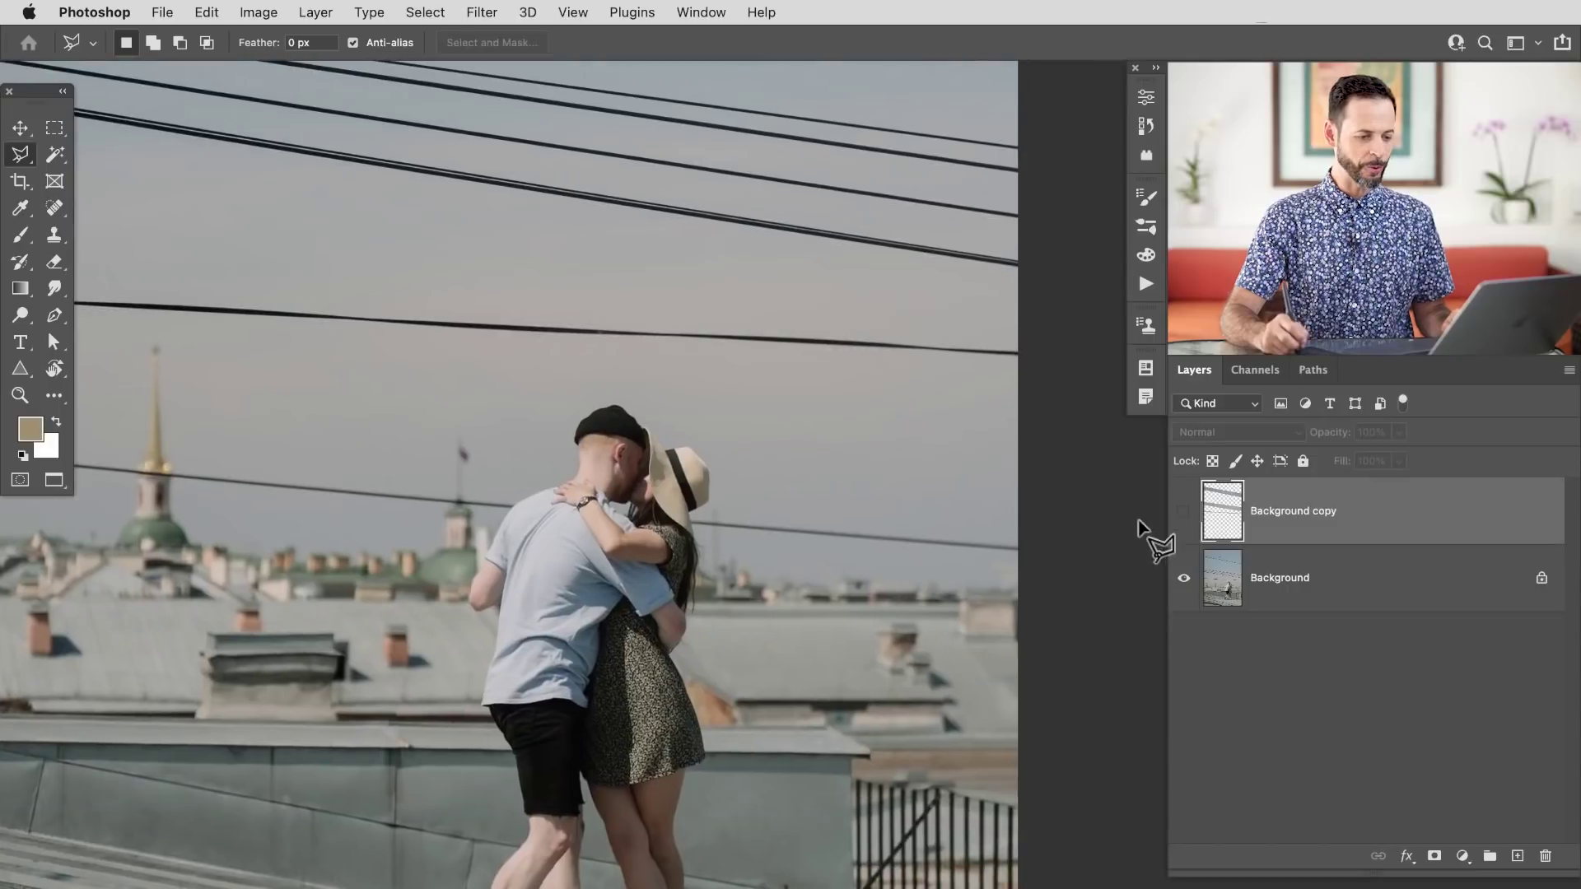
mouse_move(765, 564)
mouse_down()
mouse_move(865, 557)
mouse_move(608, 572)
mouse_up()
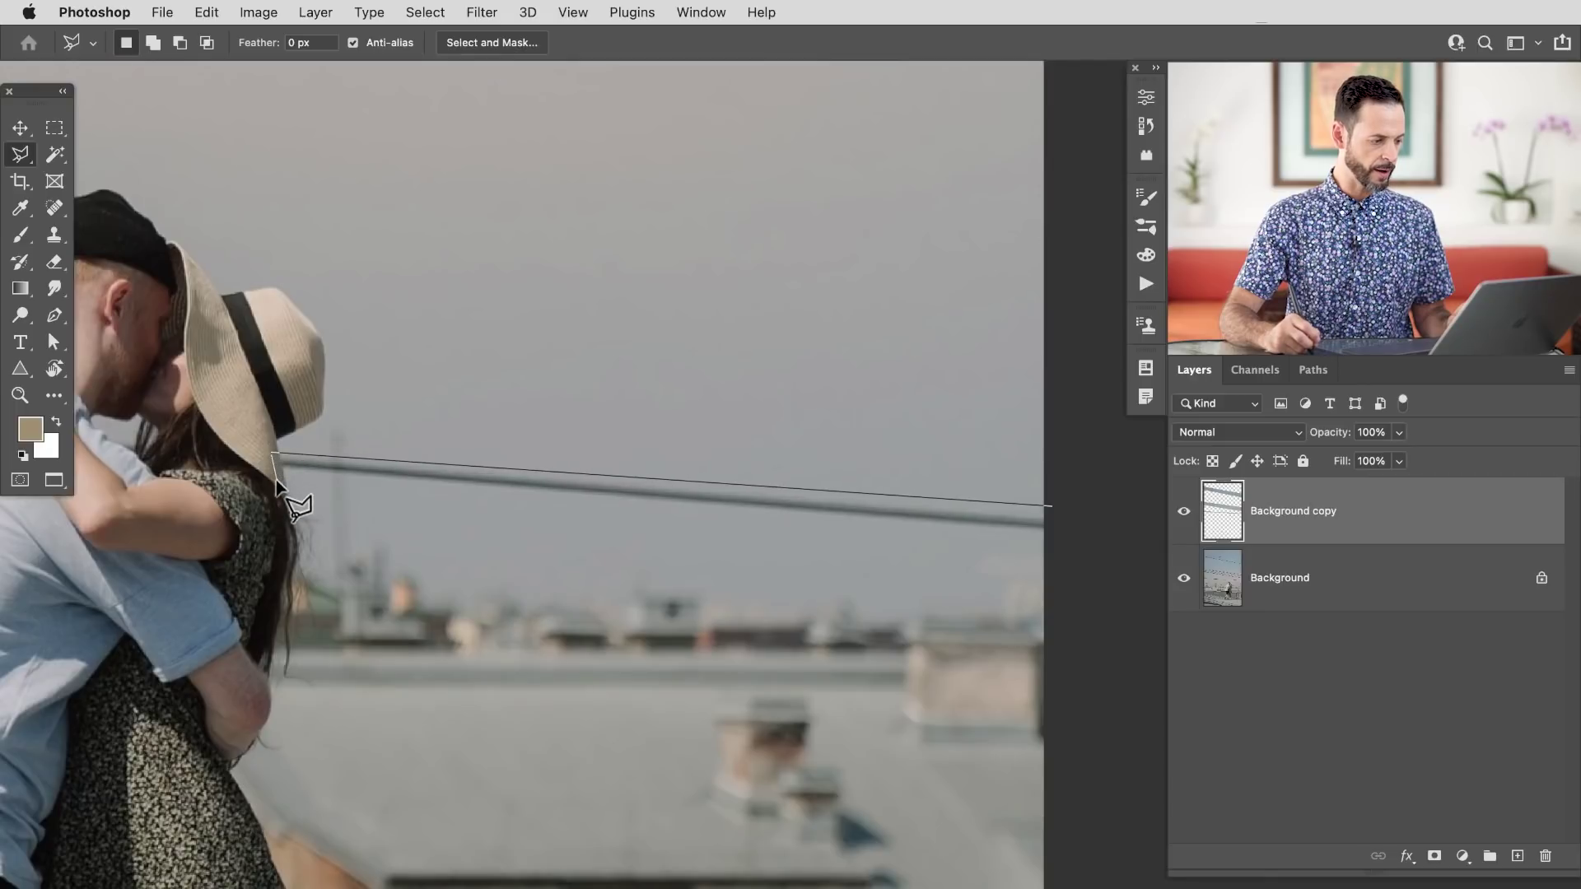
Select the last wire from the photo's left edge to the man's head using Shift-added lasso bands
double_click(1050, 510)
drag(183, 576, 1052, 600)
shift+click(1052, 531)
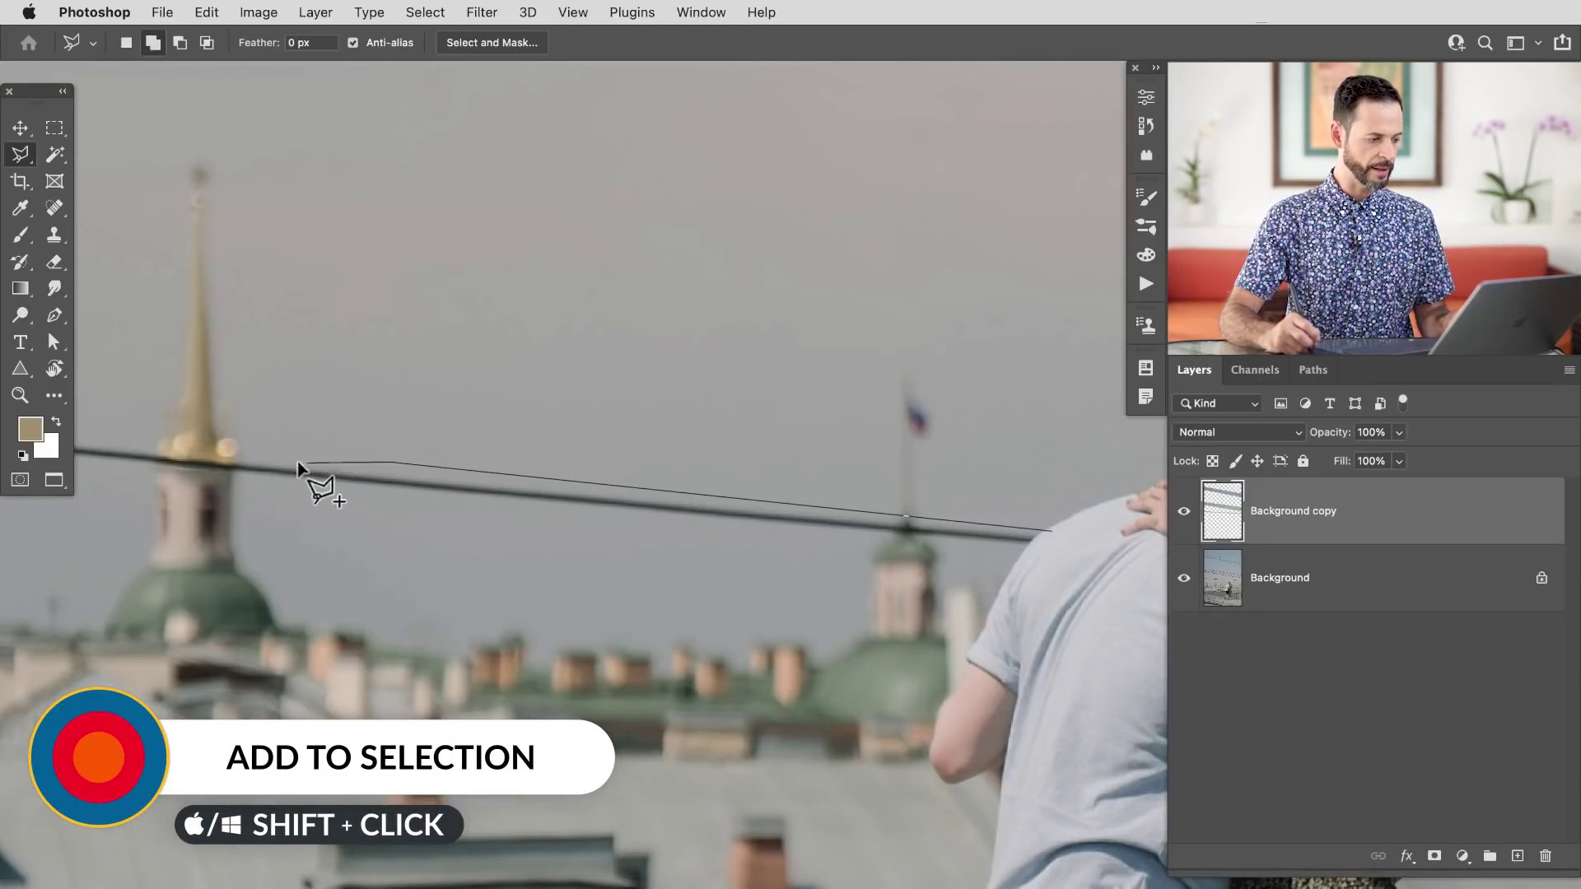
drag(299, 466, 854, 547)
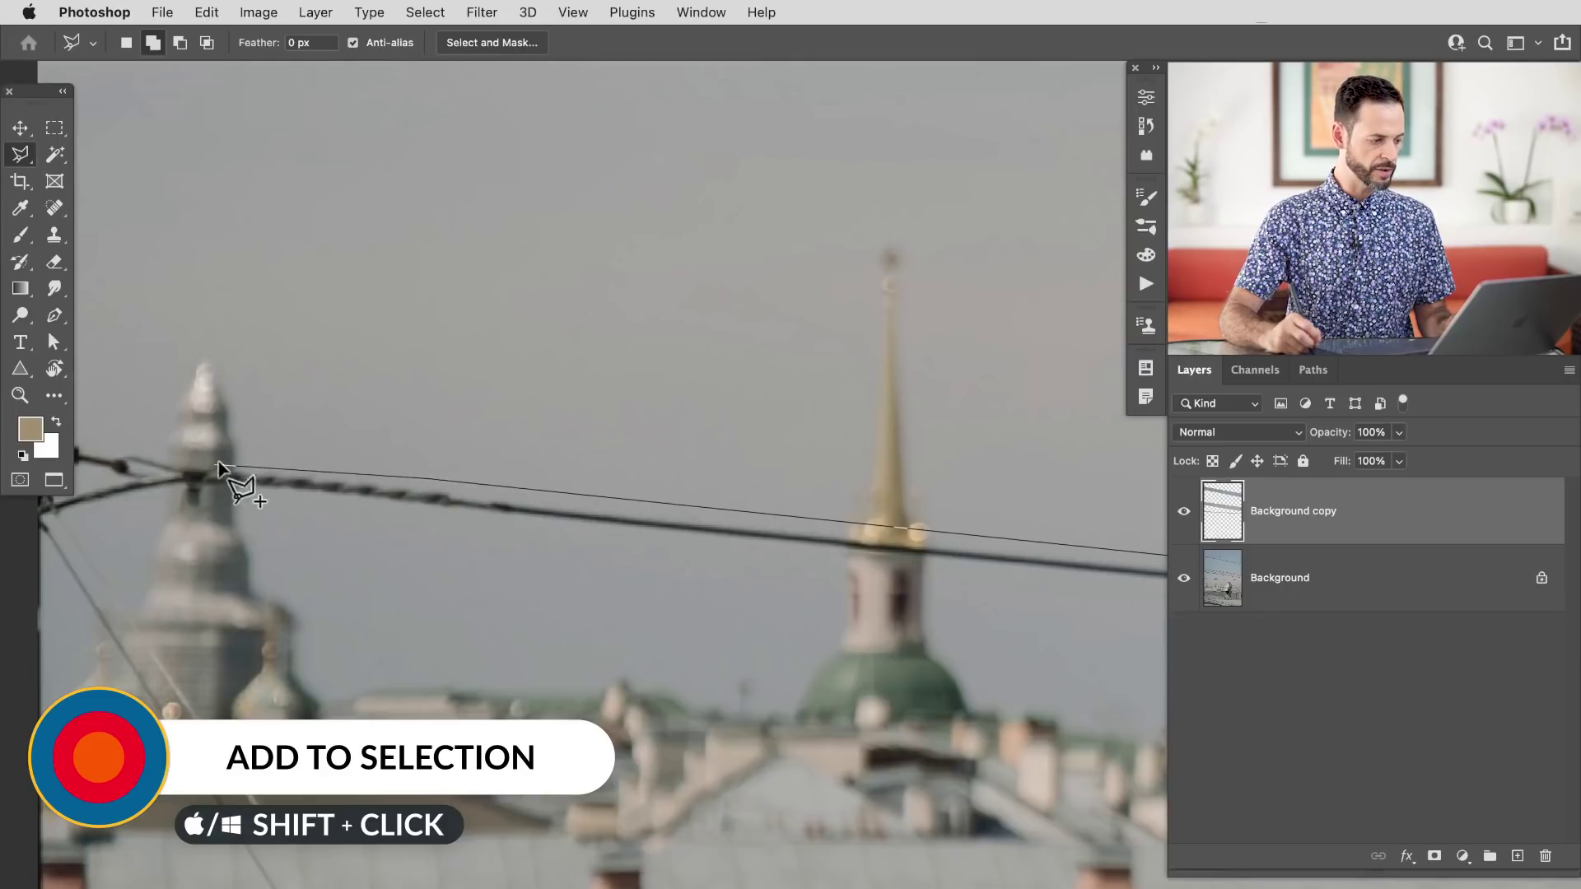
drag(170, 466, 442, 480)
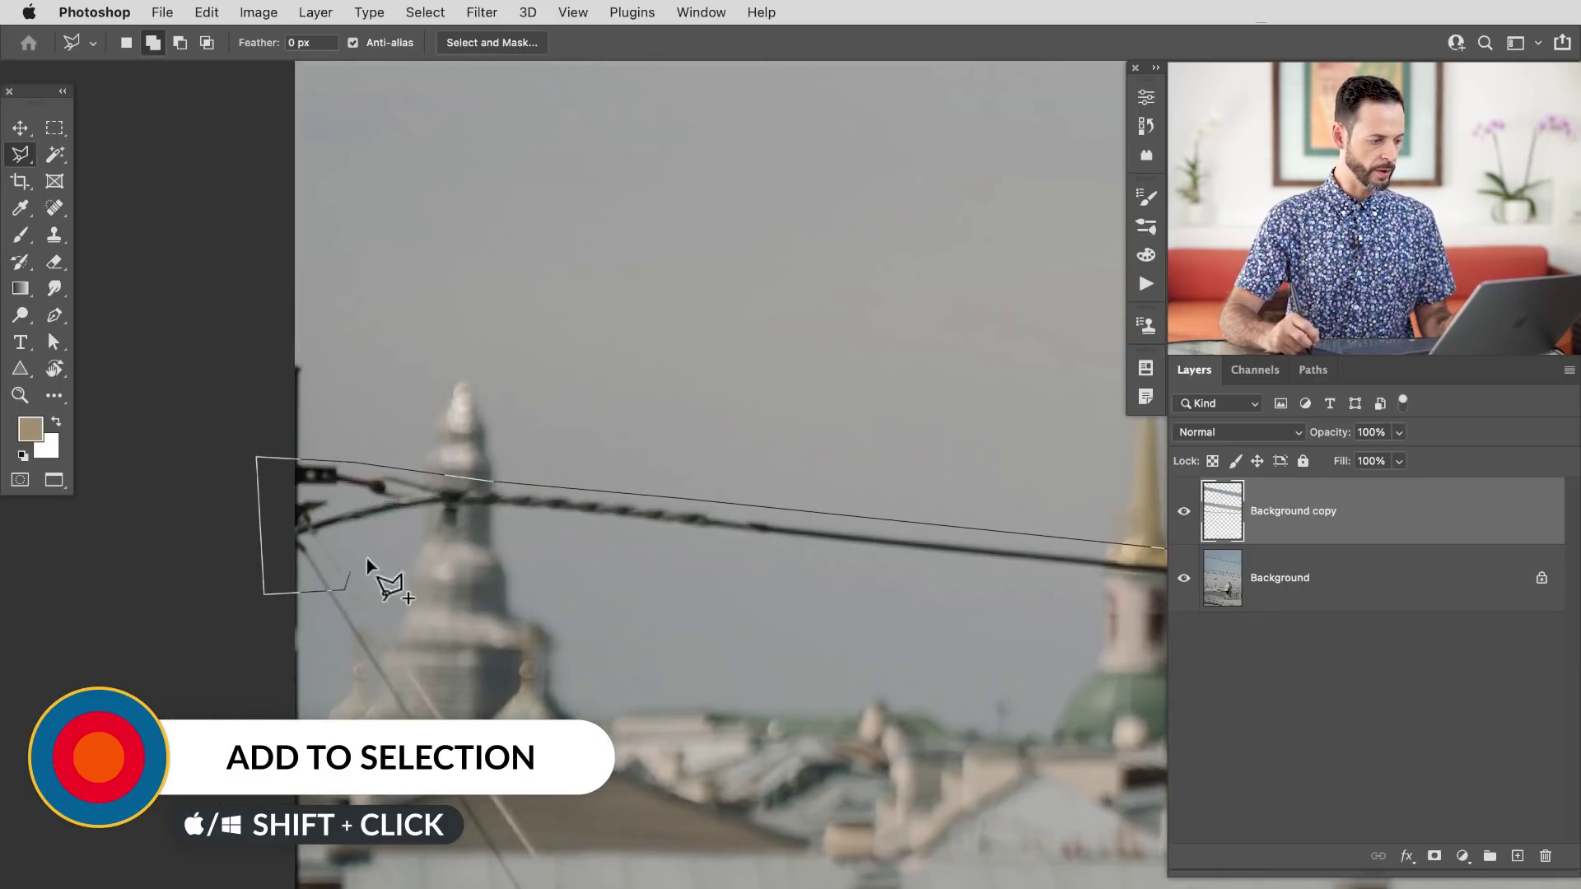
scroll(741, 576, right, 8)
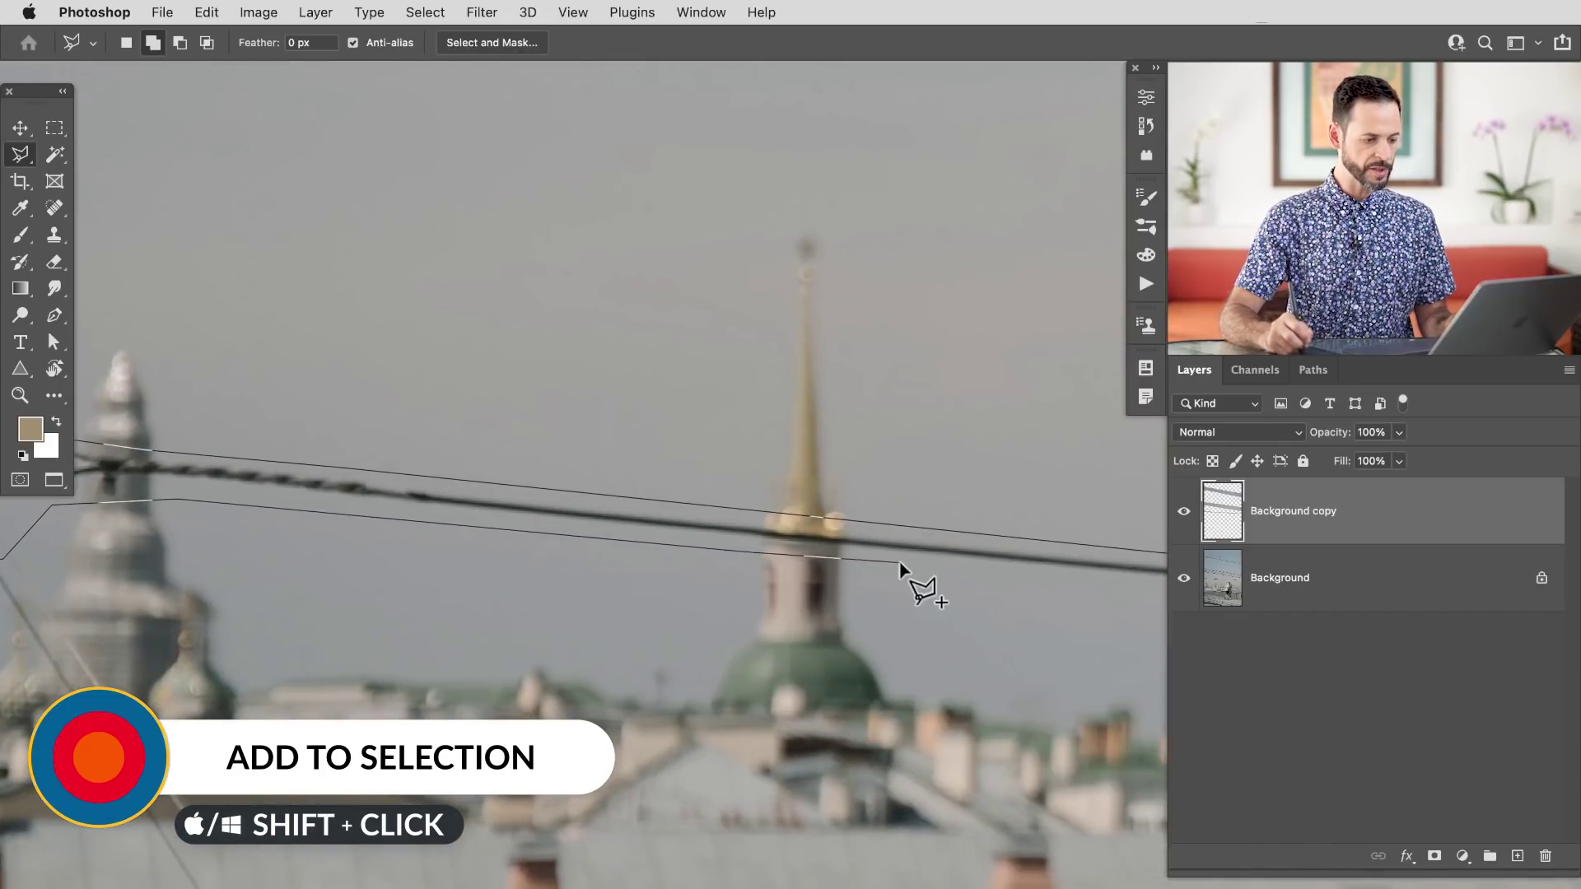
scroll(952, 621, right, 14)
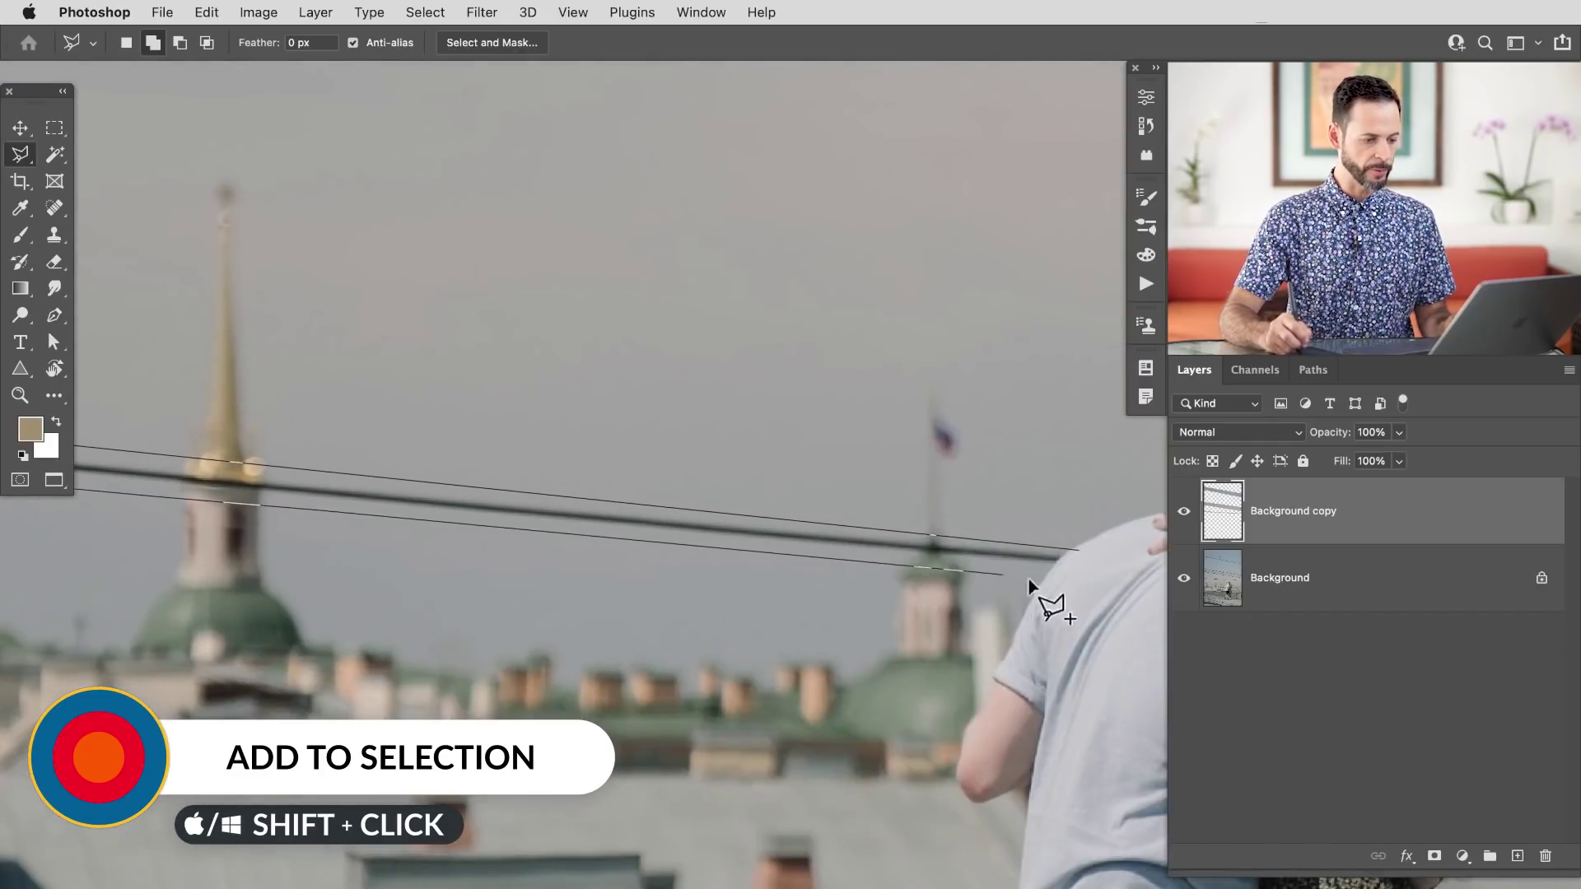
click(1076, 555)
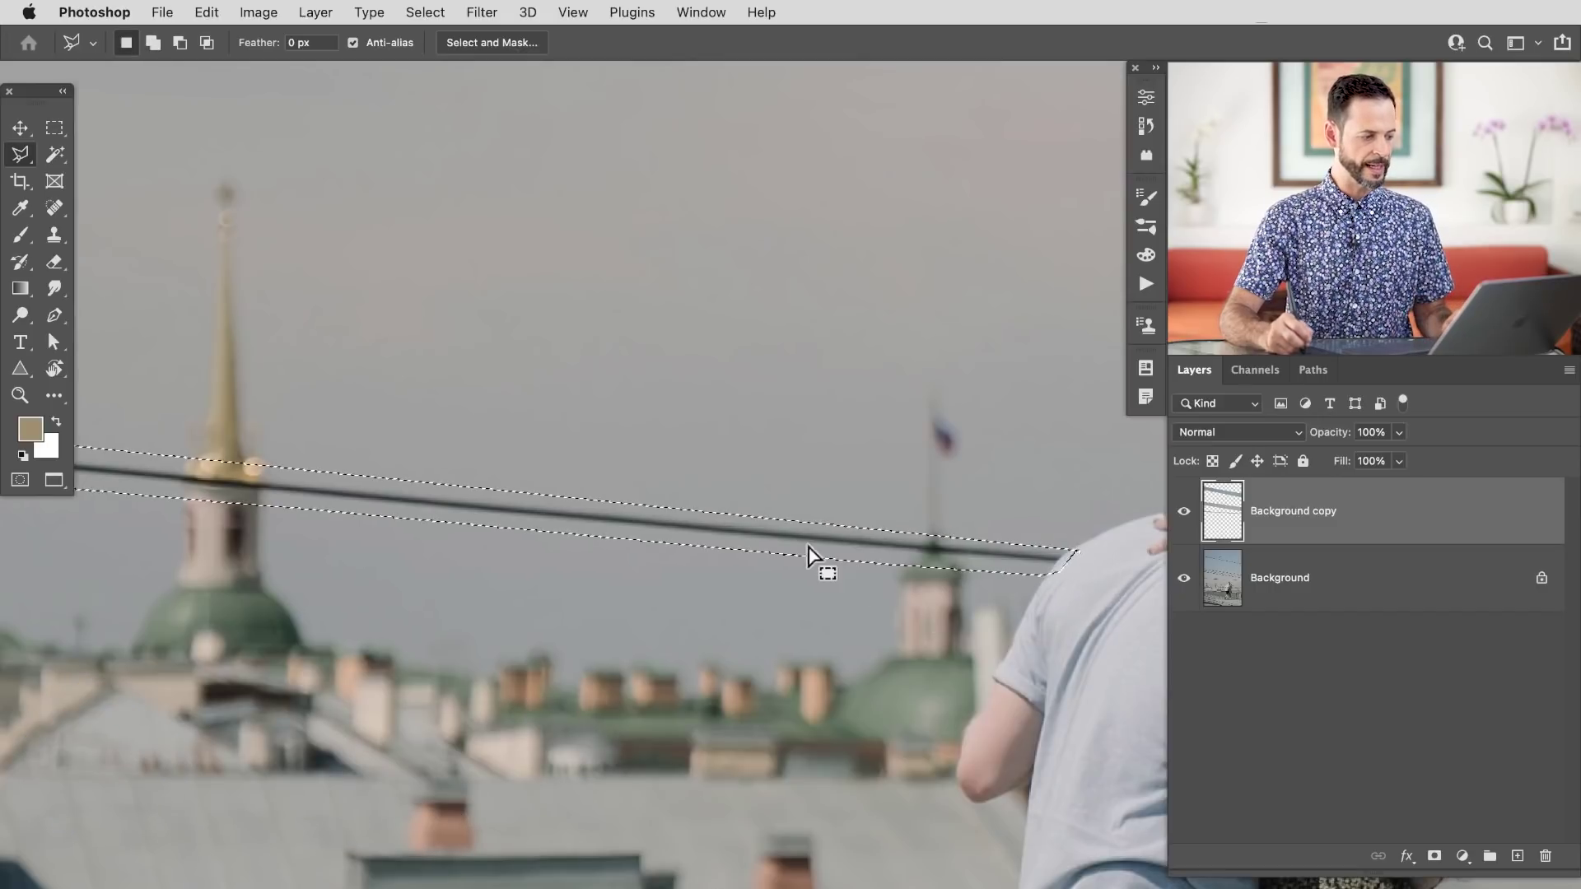
Launch Content-Aware Fill and inspect the 317% preview around the couple's heads
click(207, 12)
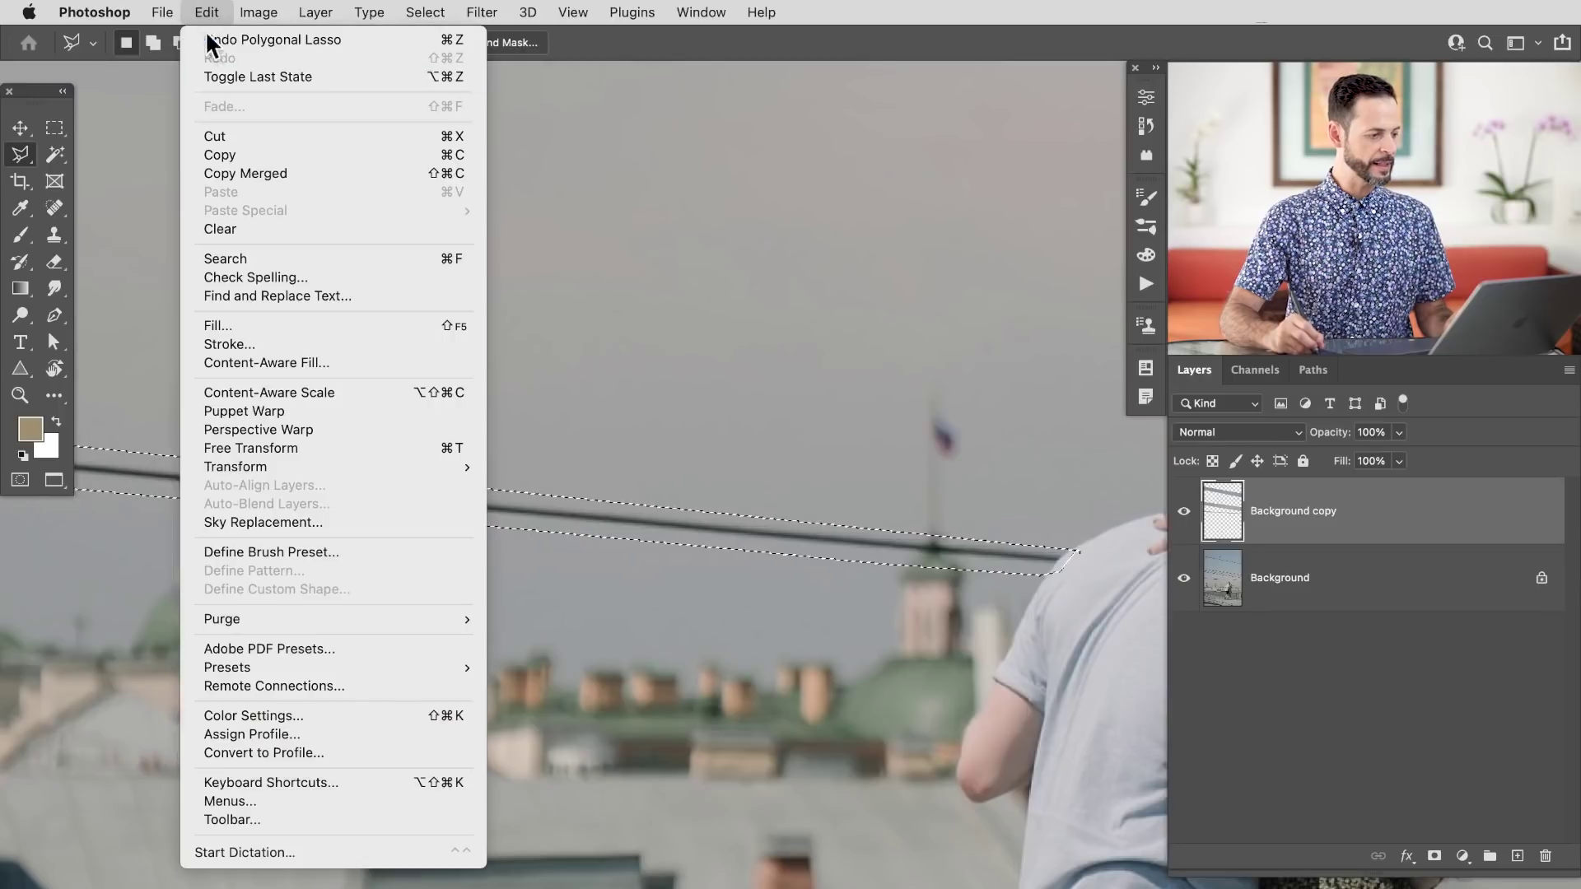
click(284, 363)
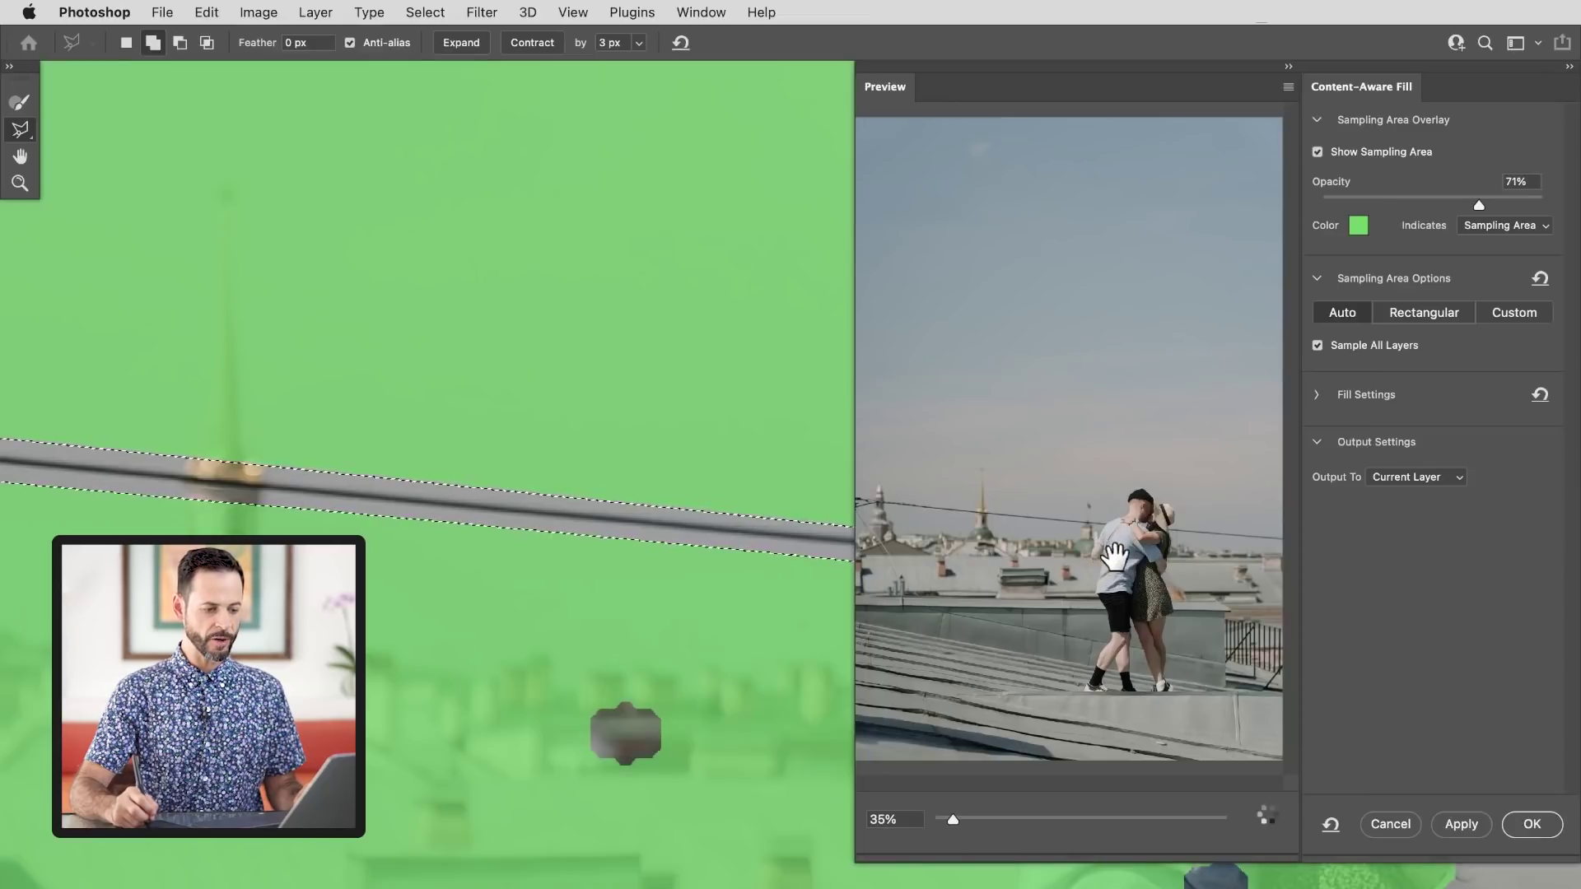
drag(1046, 814, 1110, 798)
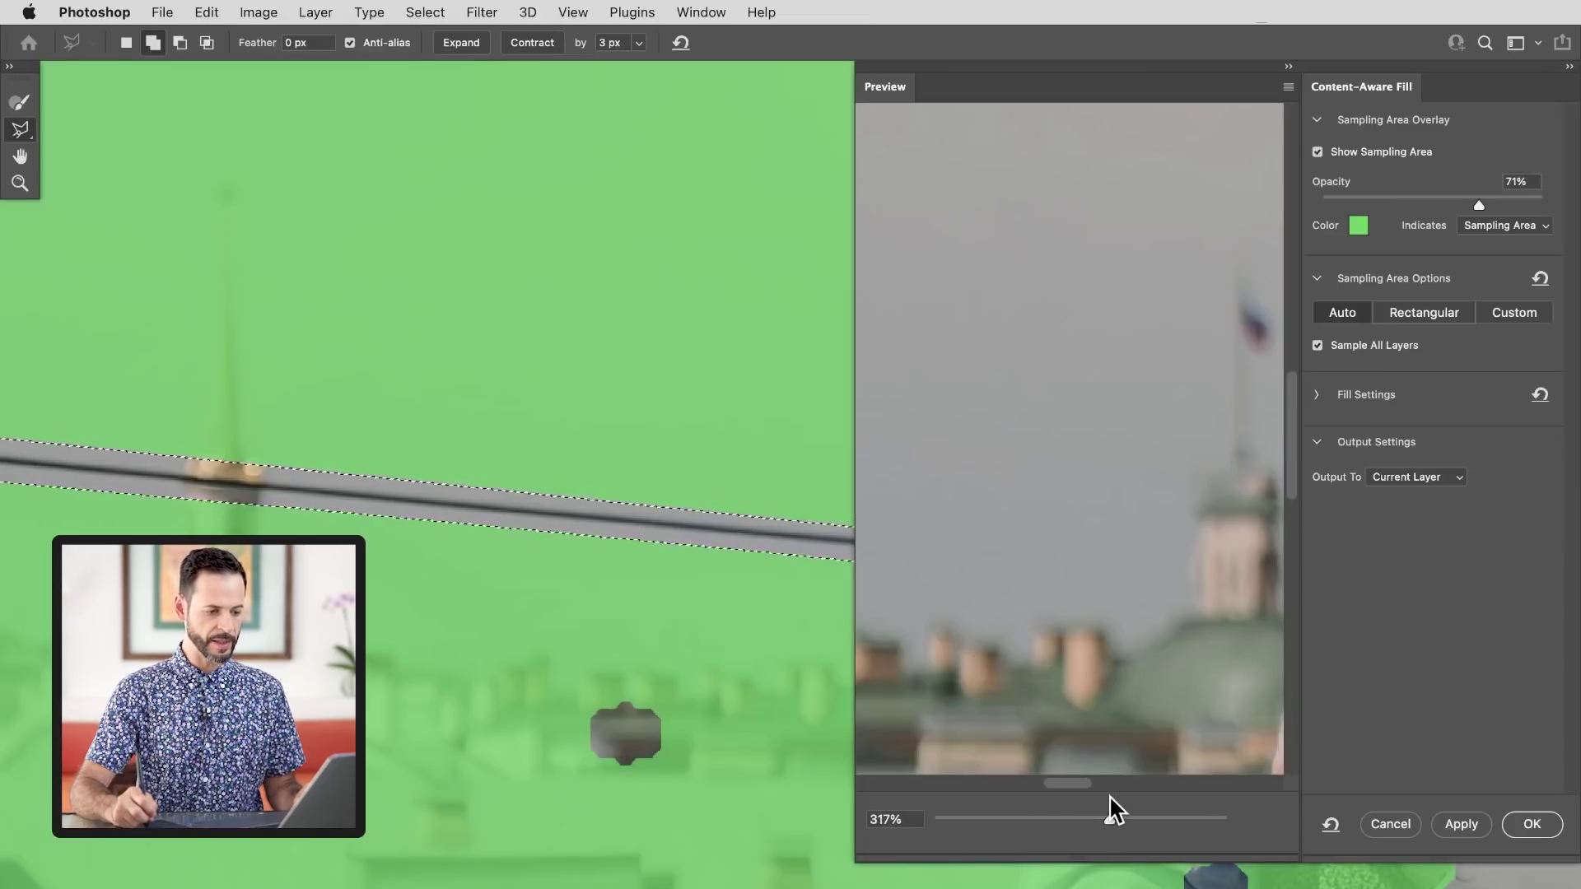
drag(1208, 622, 1026, 607)
drag(1179, 604, 1017, 522)
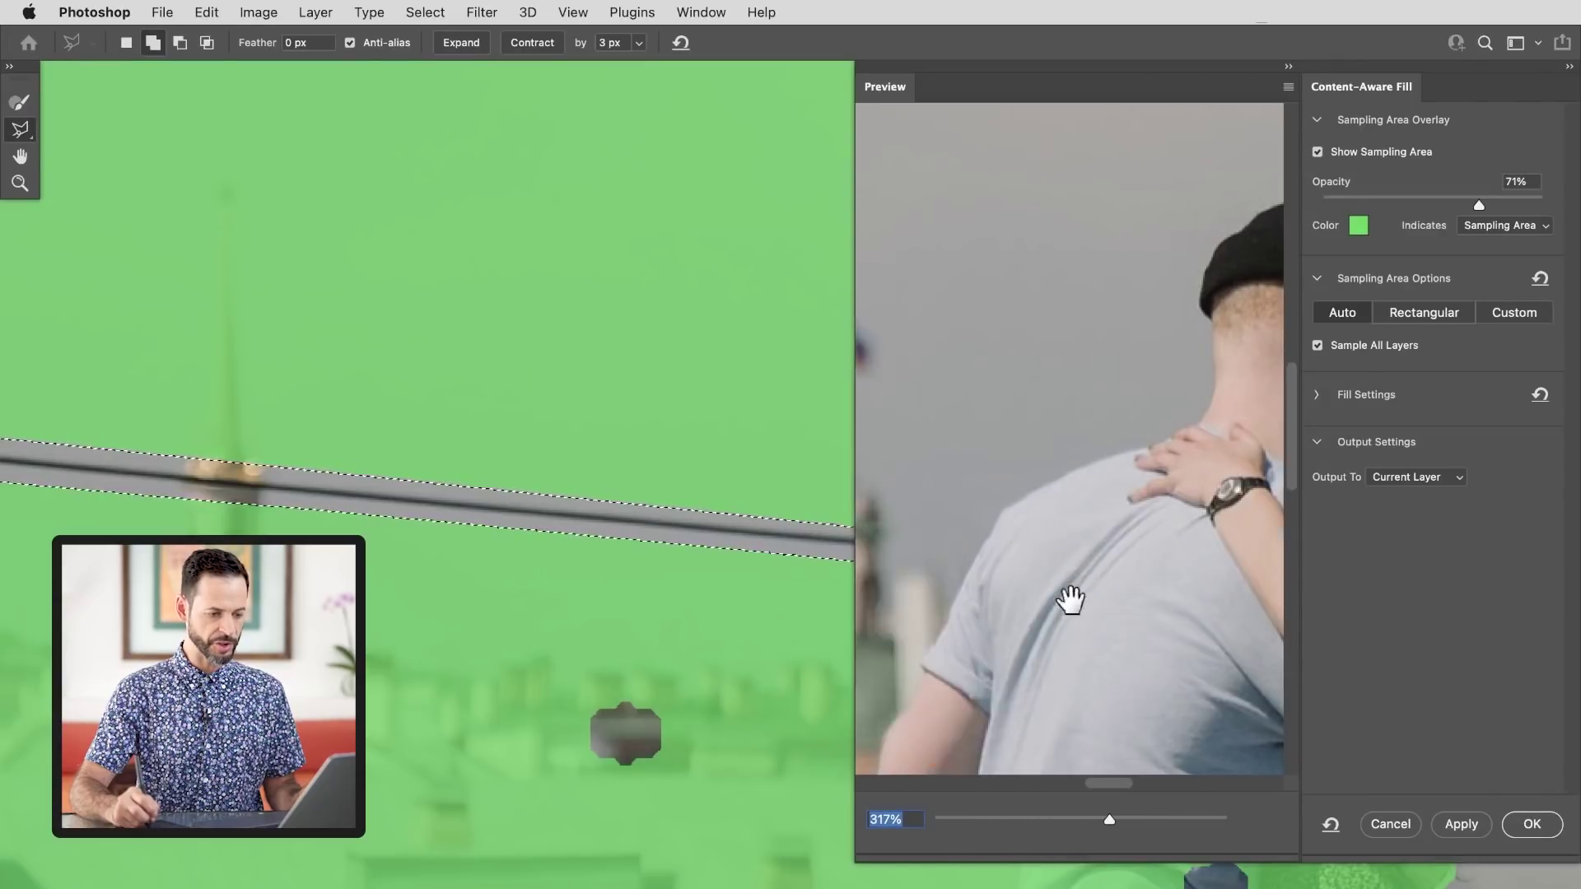
drag(1227, 613, 931, 608)
drag(1149, 626, 1065, 619)
scroll(1119, 557, right, 10)
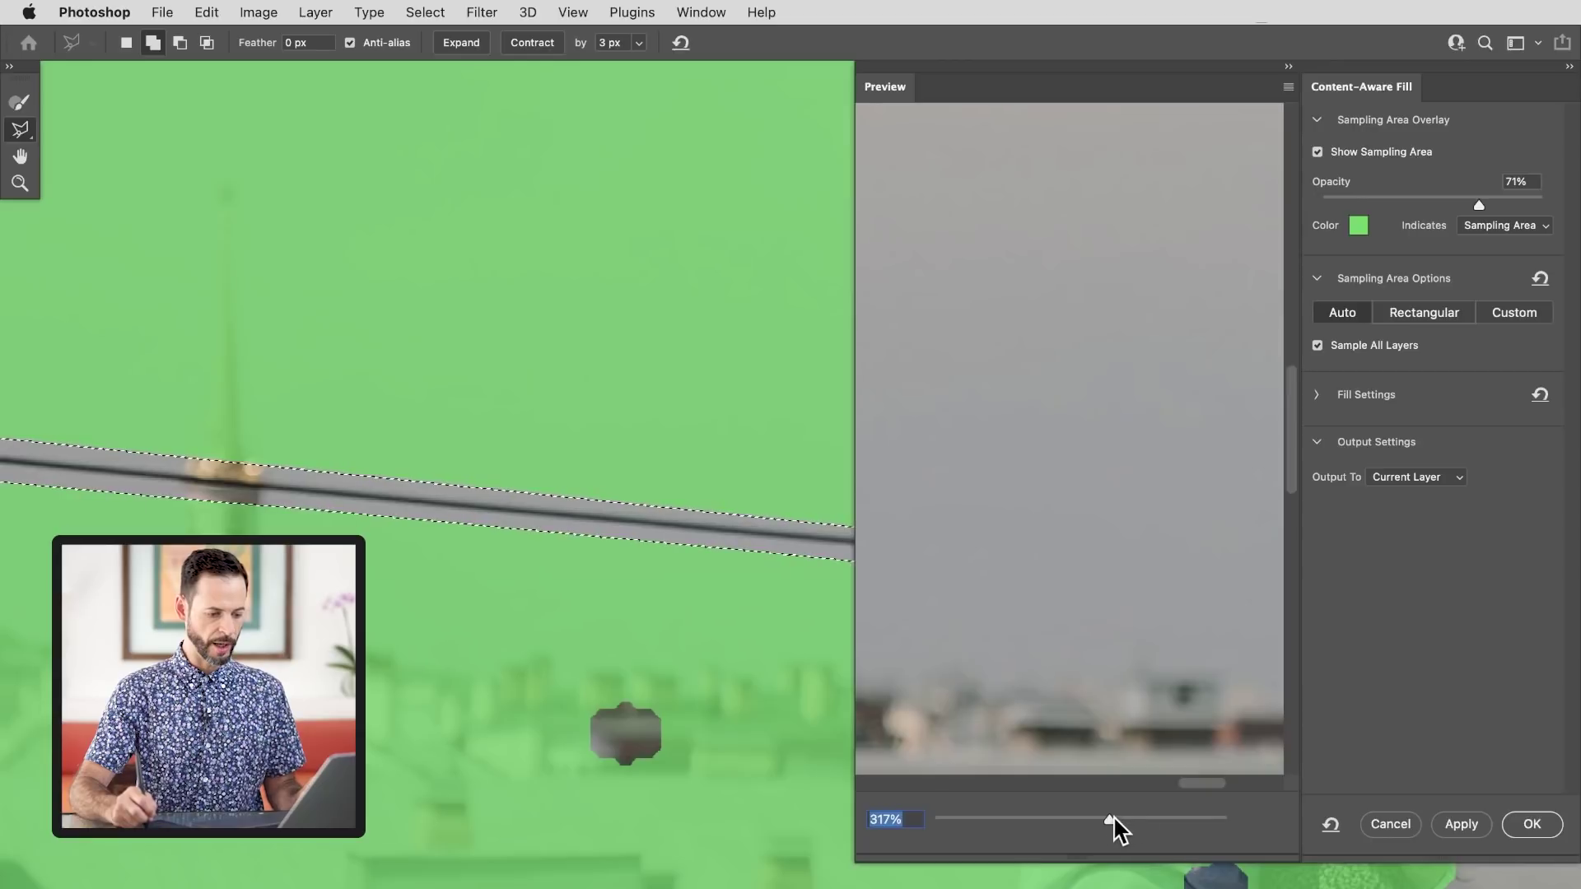
Zoom the preview to 238%, check the tower, and apply the fill to the current layer
drag(1111, 820, 1092, 826)
drag(841, 662, 1411, 677)
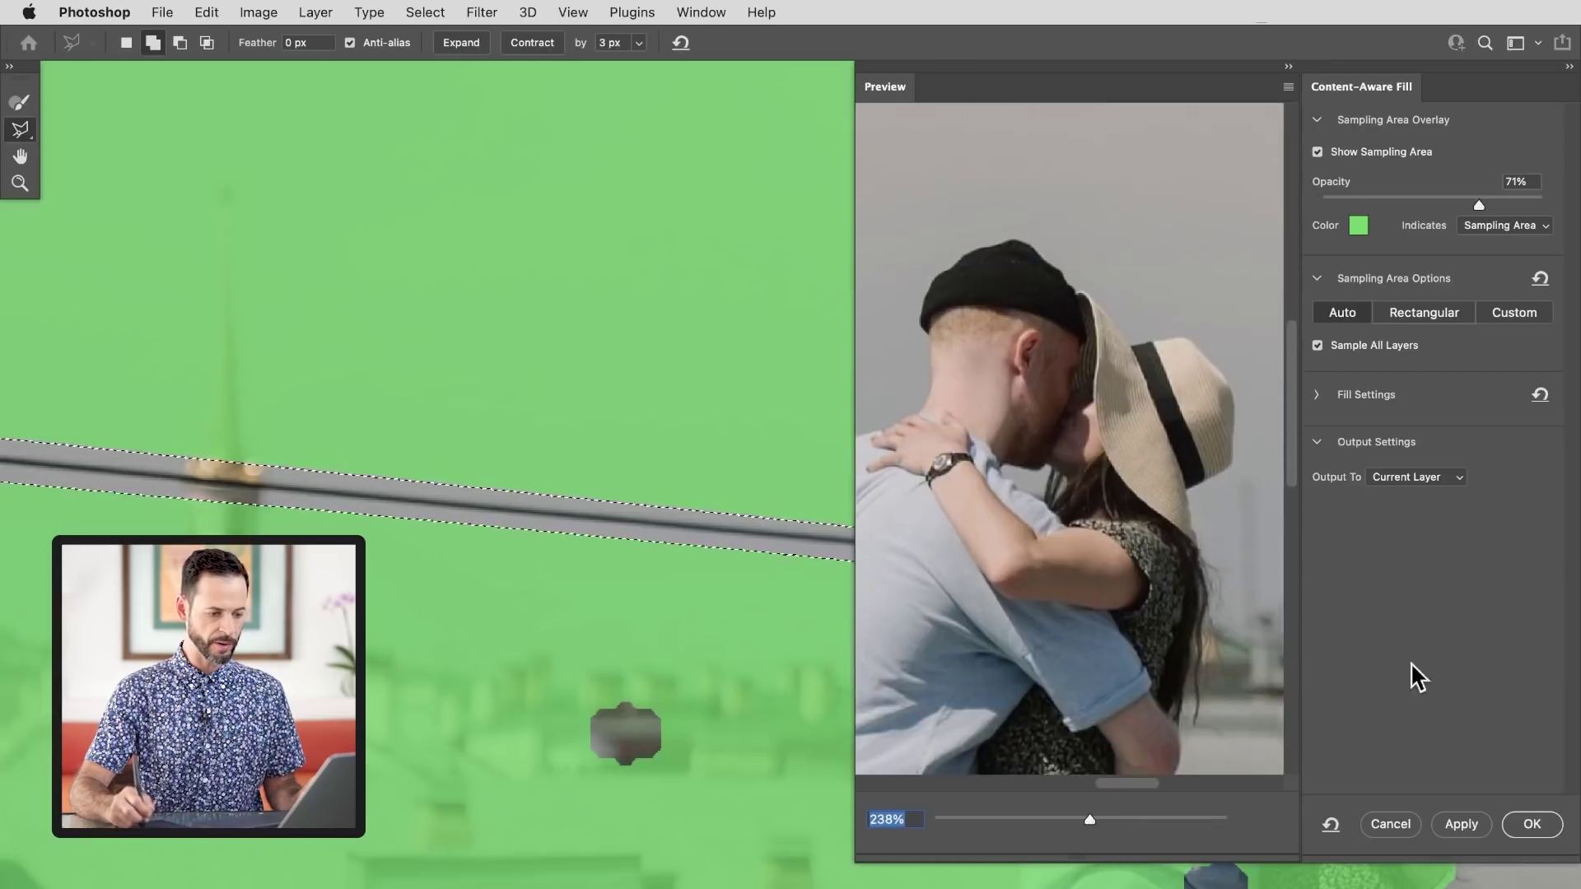
drag(948, 581, 1486, 689)
mouse_move(1030, 613)
mouse_down()
mouse_move(1324, 625)
mouse_move(1022, 594)
mouse_up()
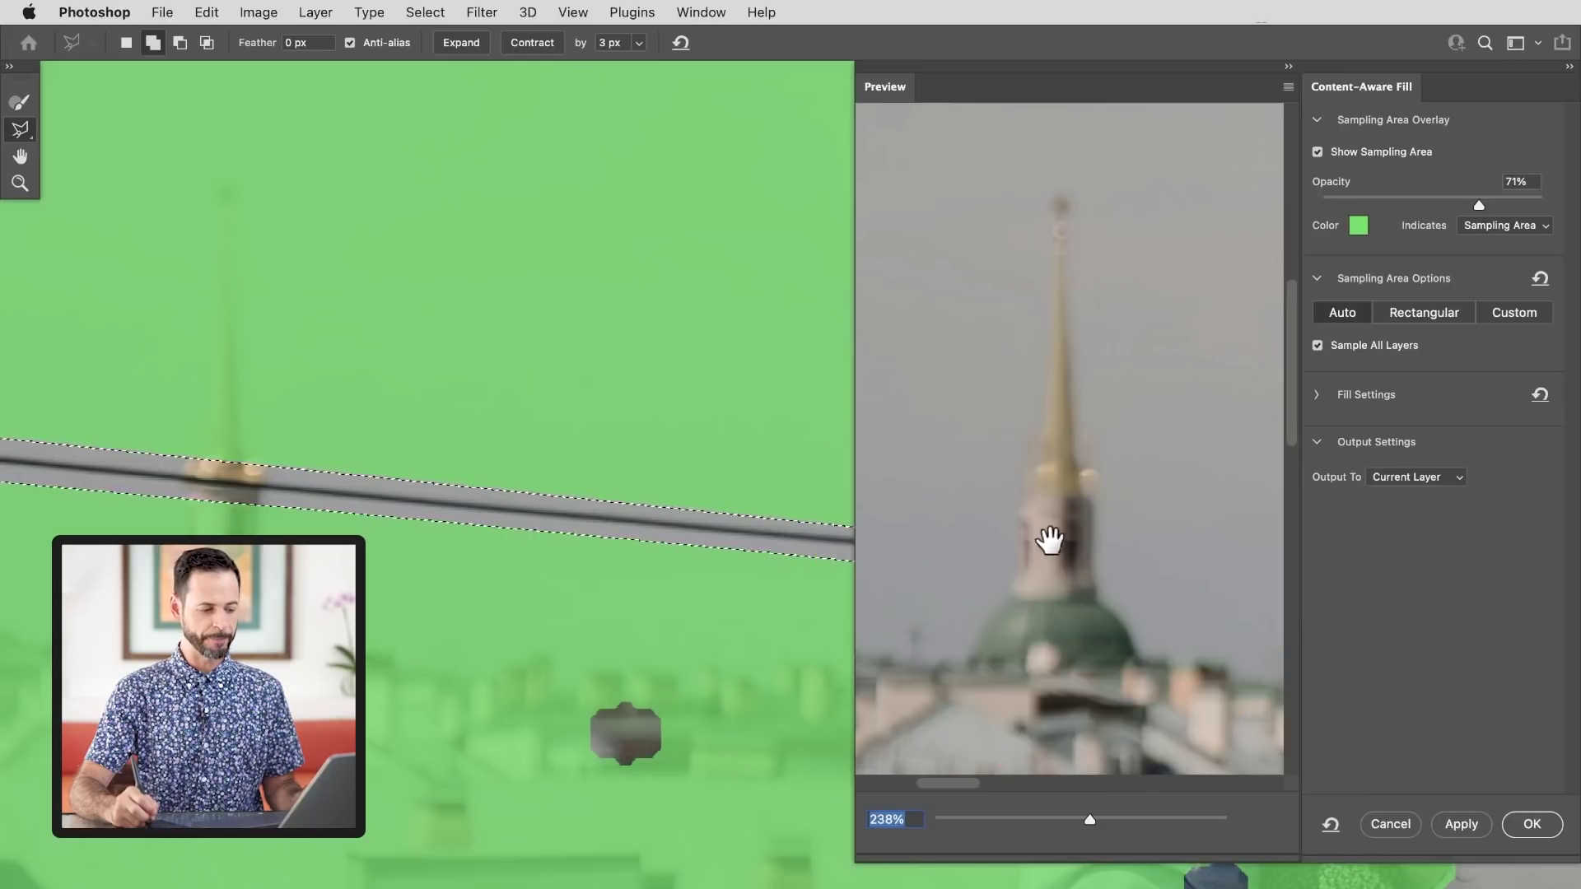
drag(1033, 572, 1187, 596)
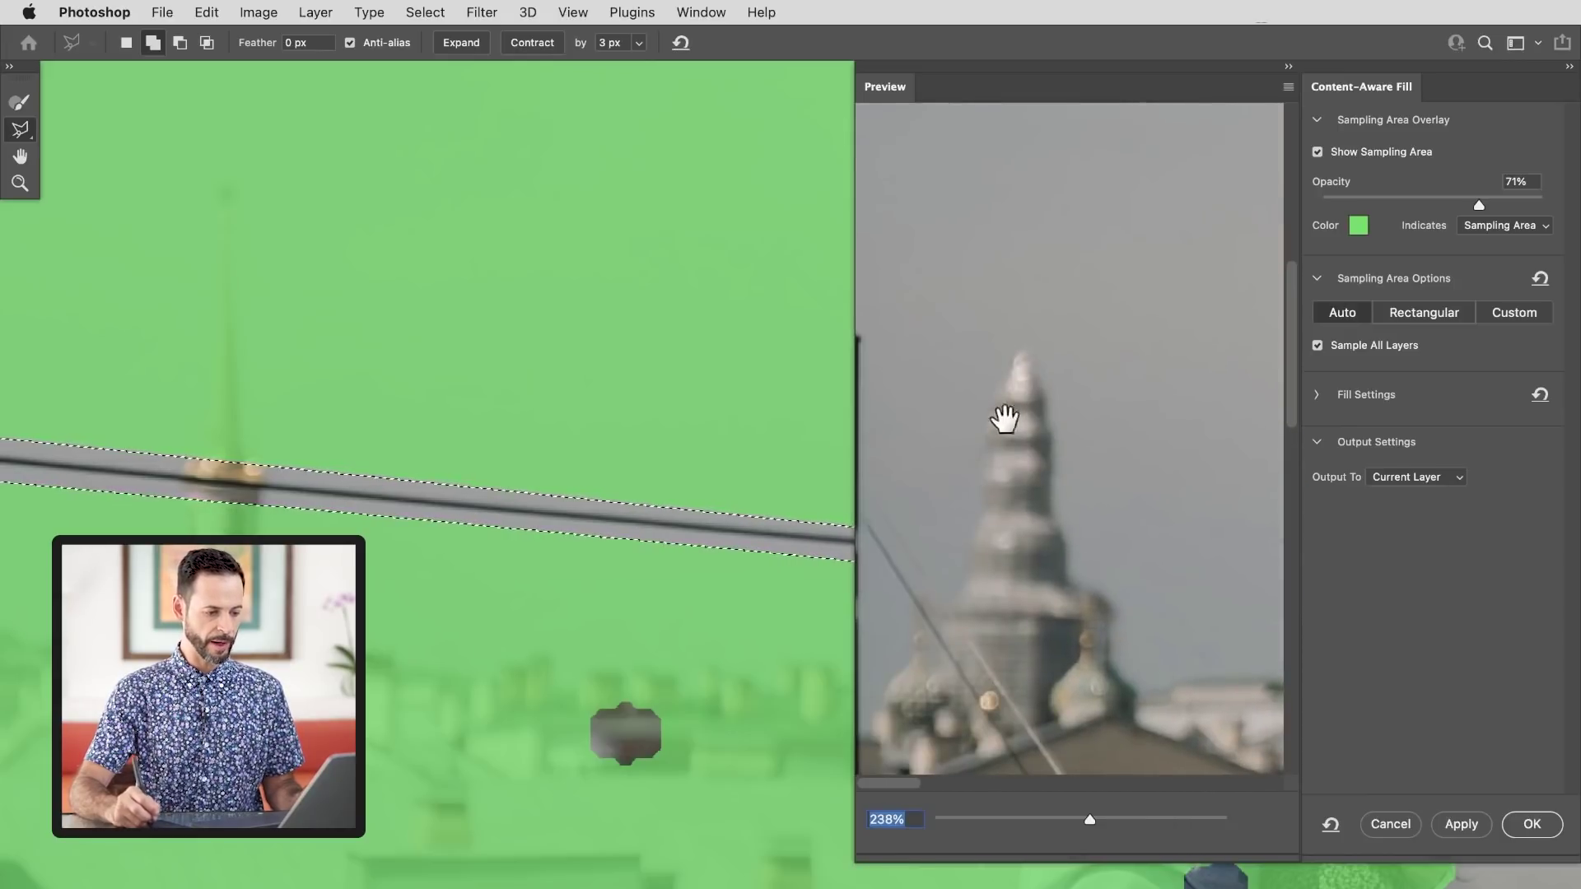
scroll(1105, 557, down, 3)
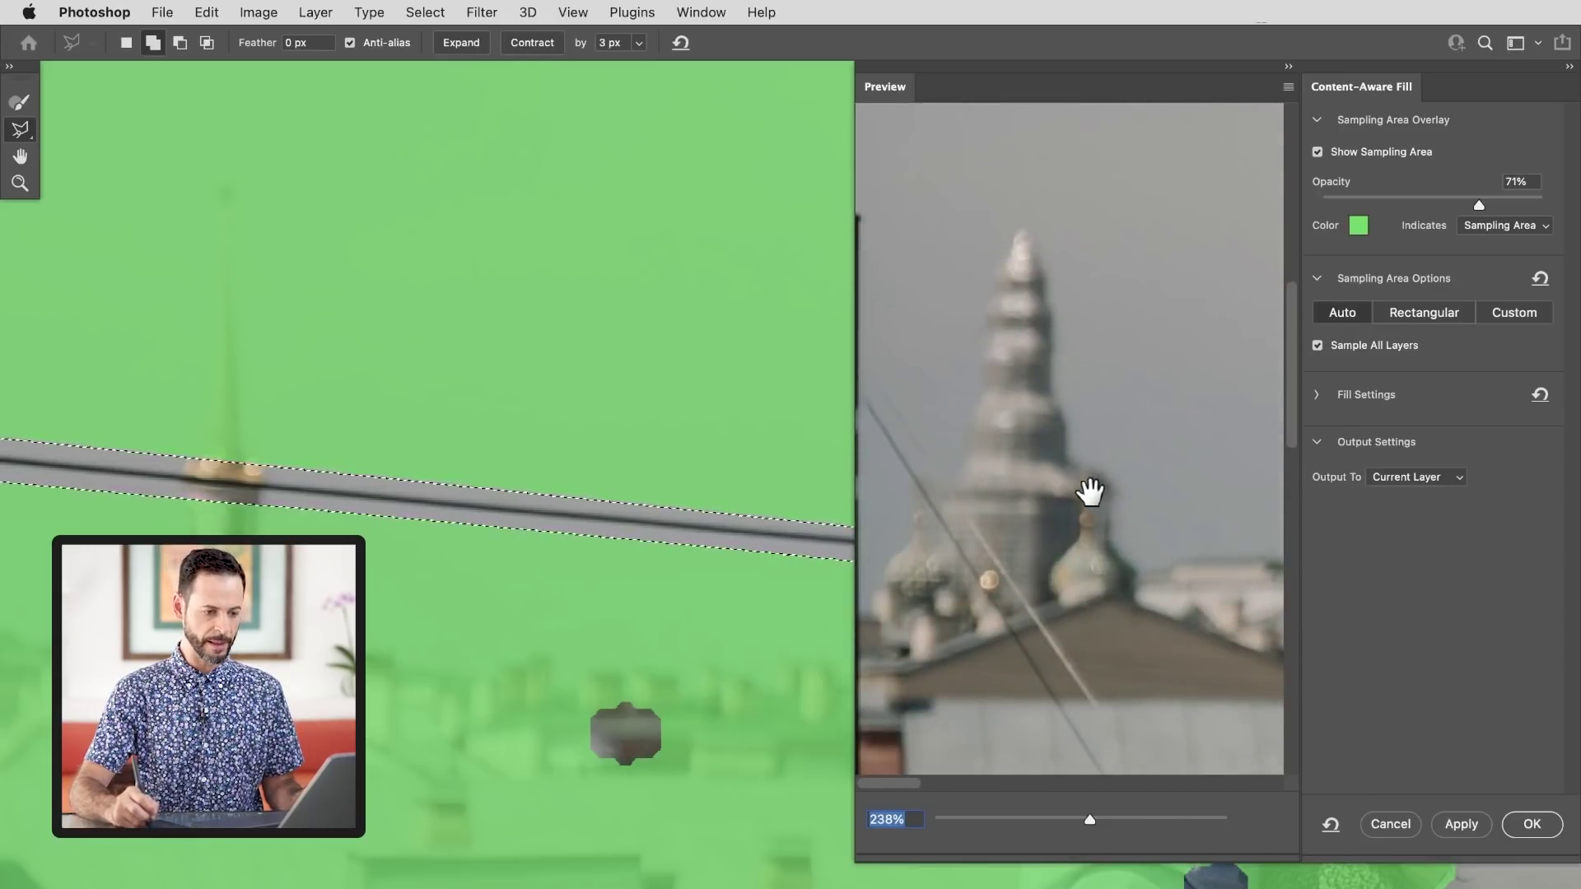
click(1410, 478)
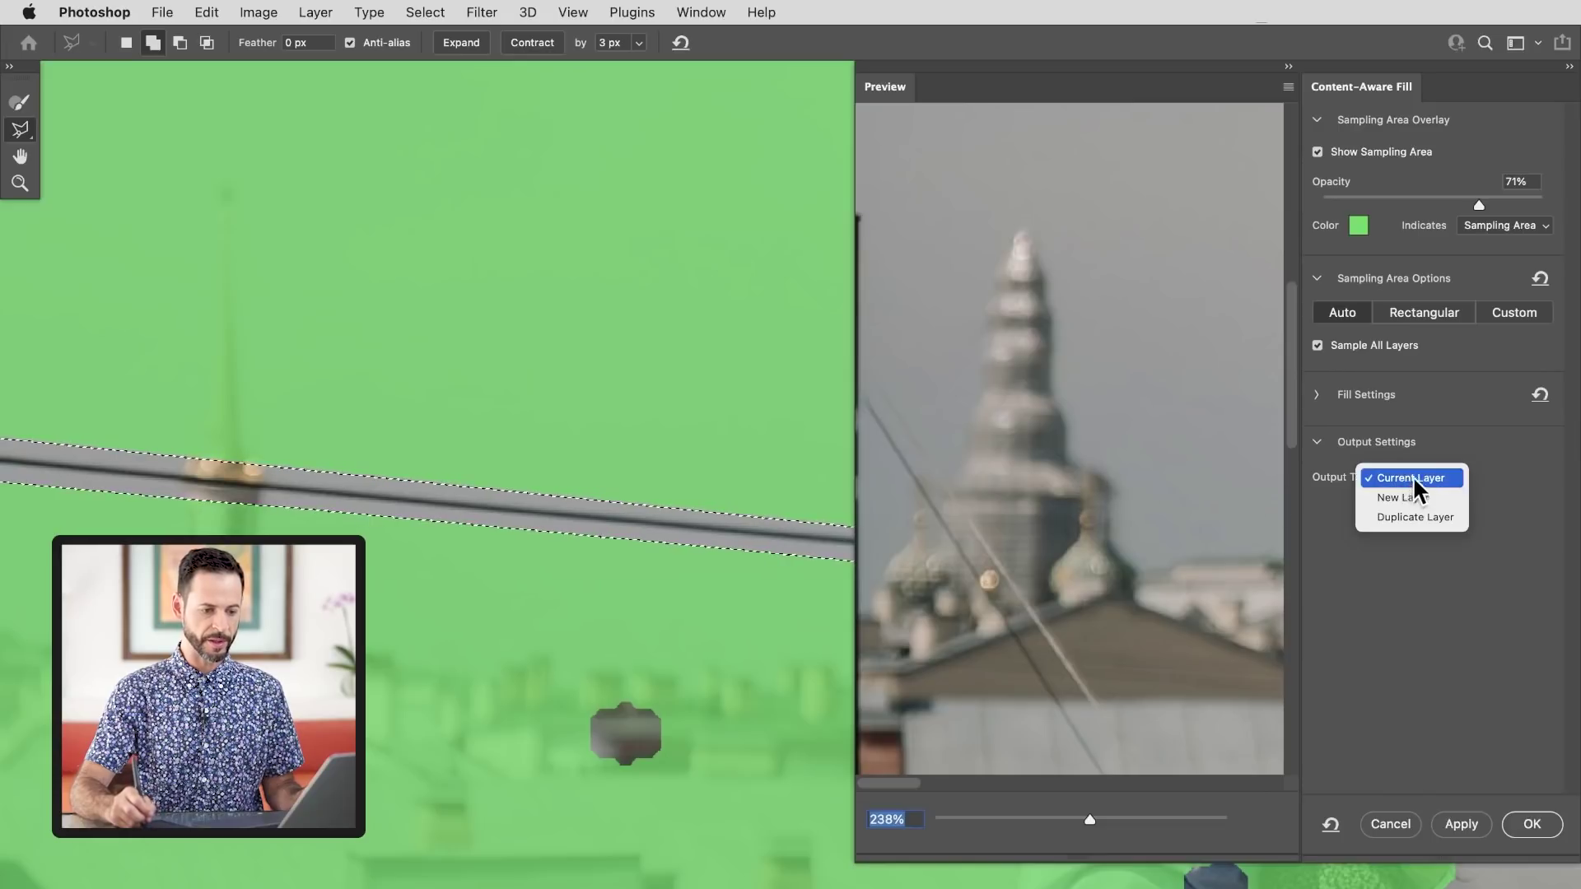
click(1415, 481)
click(1530, 826)
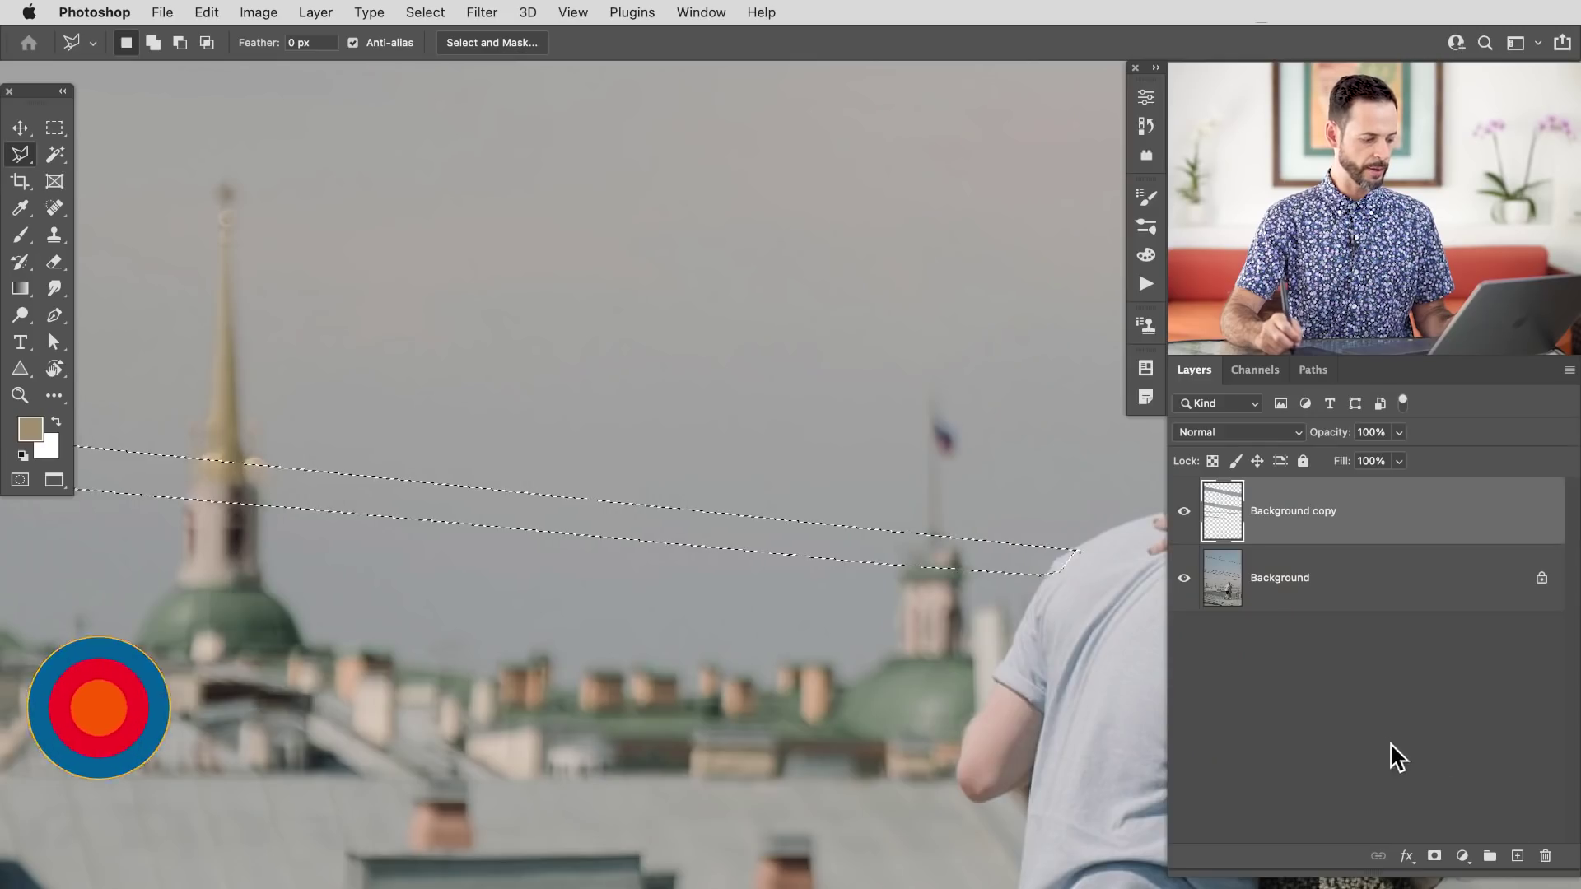
Deselect the wire and zoom in closely on the golden spire
key(super+d)
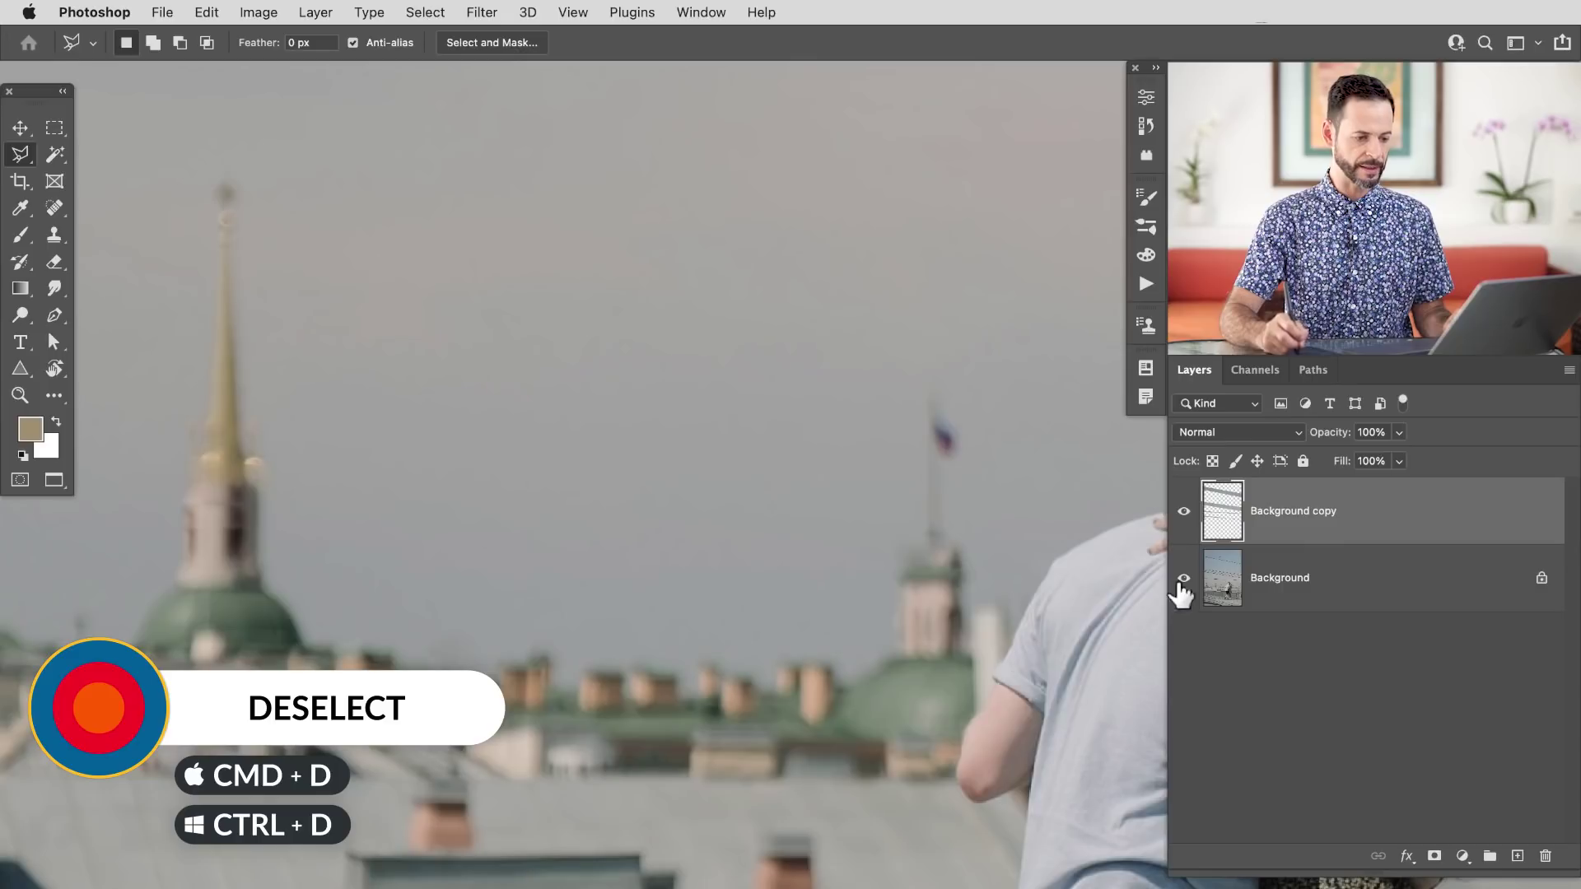
drag(1011, 770, 778, 558)
alt+click(840, 682)
drag(946, 667, 910, 656)
drag(576, 508, 729, 468)
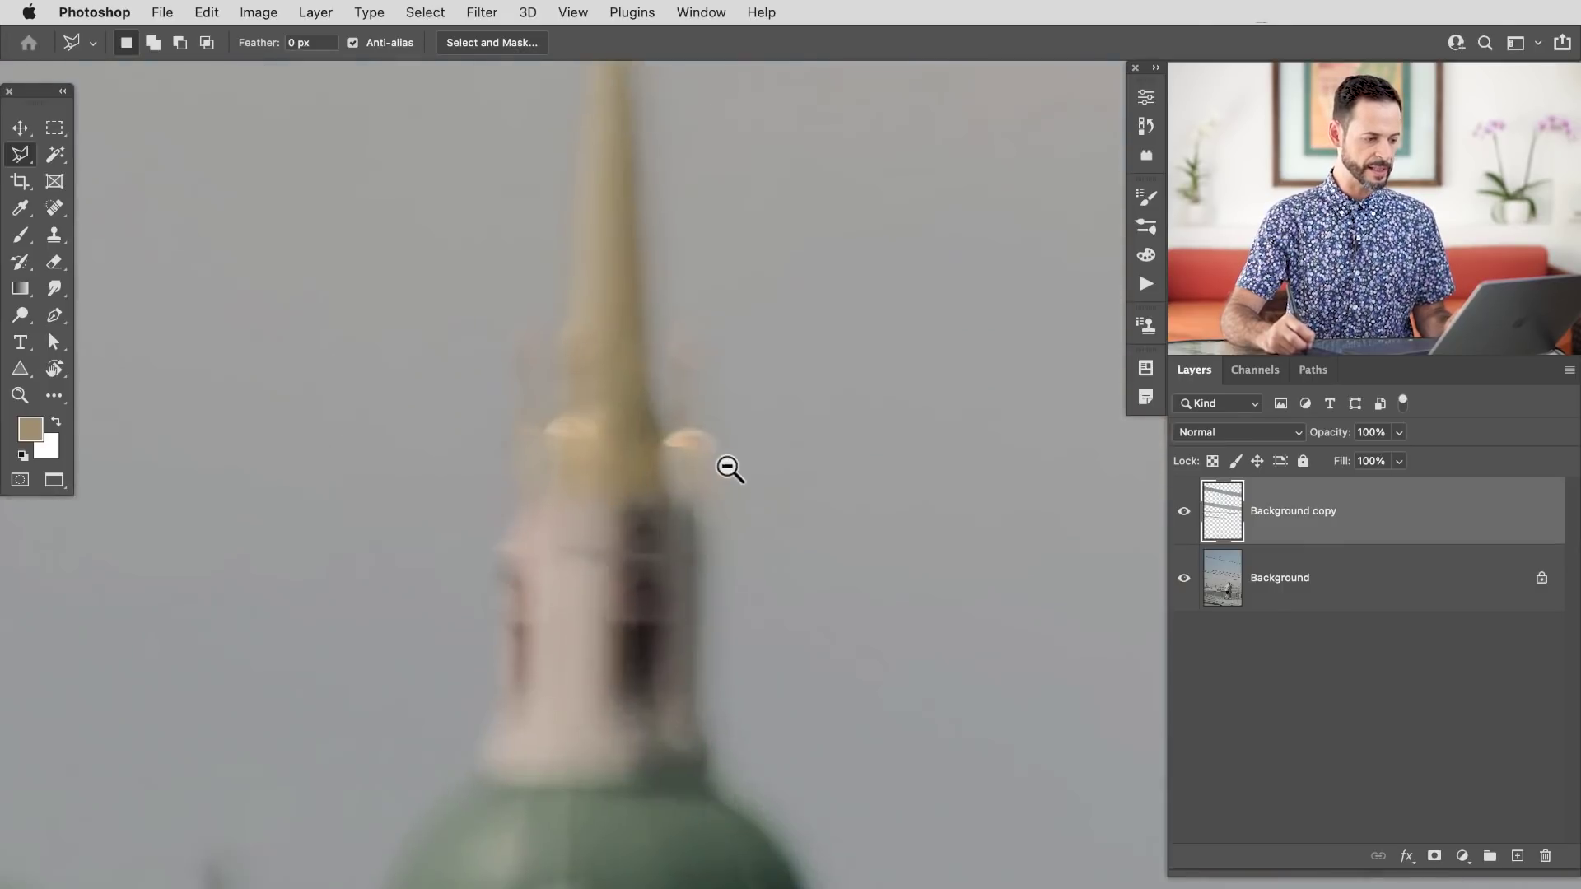
Toggle Background copy repeatedly to compare before and after, leaving it visible
click(1184, 512)
click(1183, 513)
click(1184, 512)
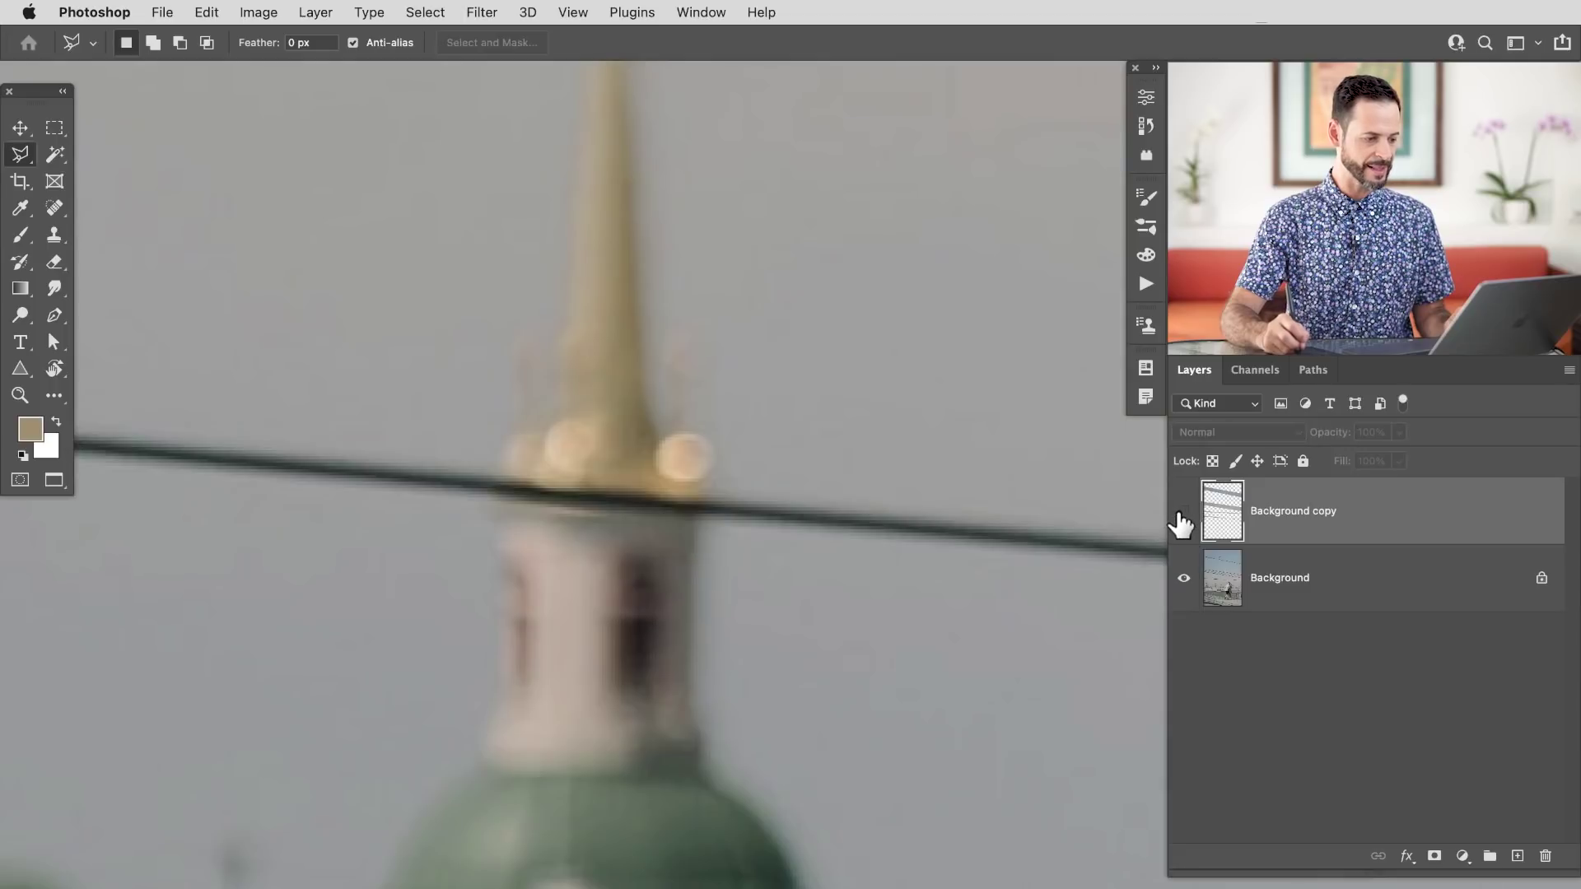
click(1182, 513)
click(1183, 513)
click(1183, 512)
click(1182, 512)
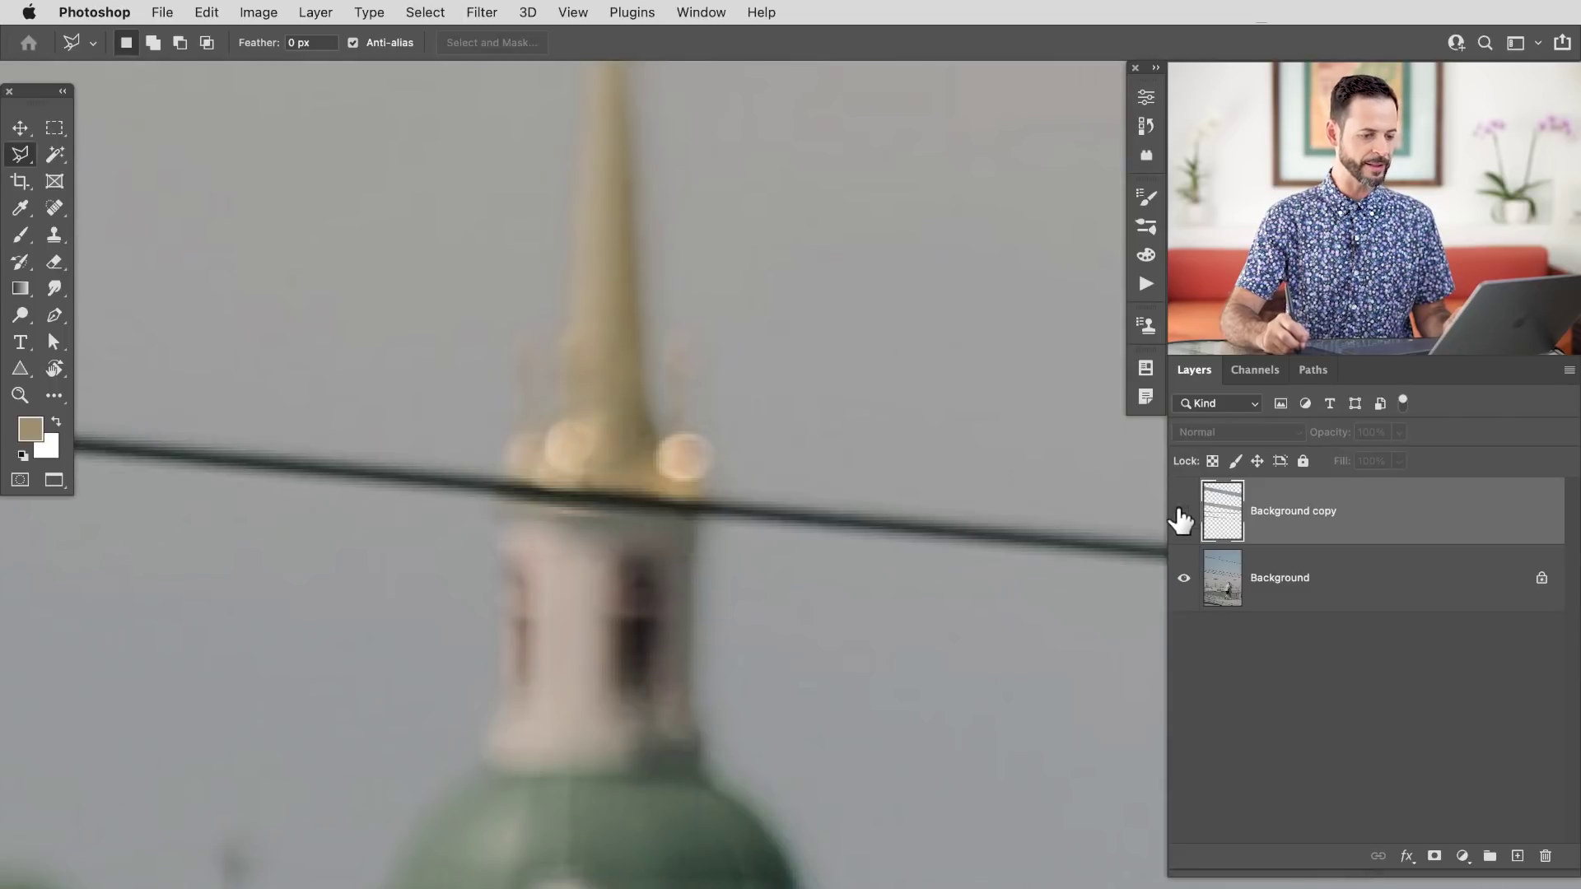
click(1183, 519)
scroll(960, 607, down, 6)
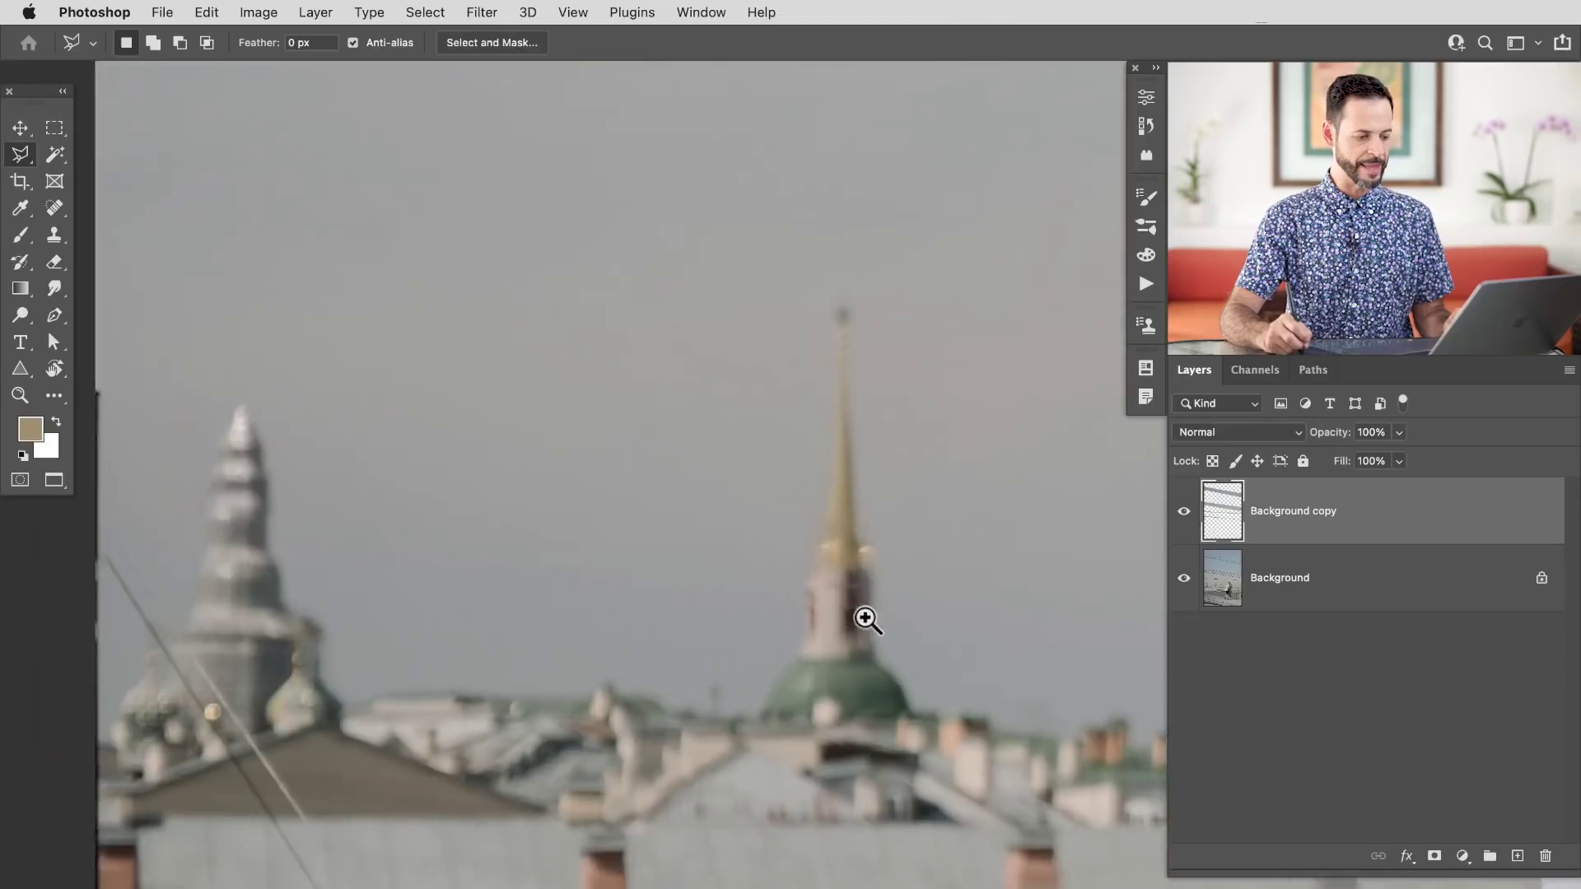
scroll(455, 534, up, 8)
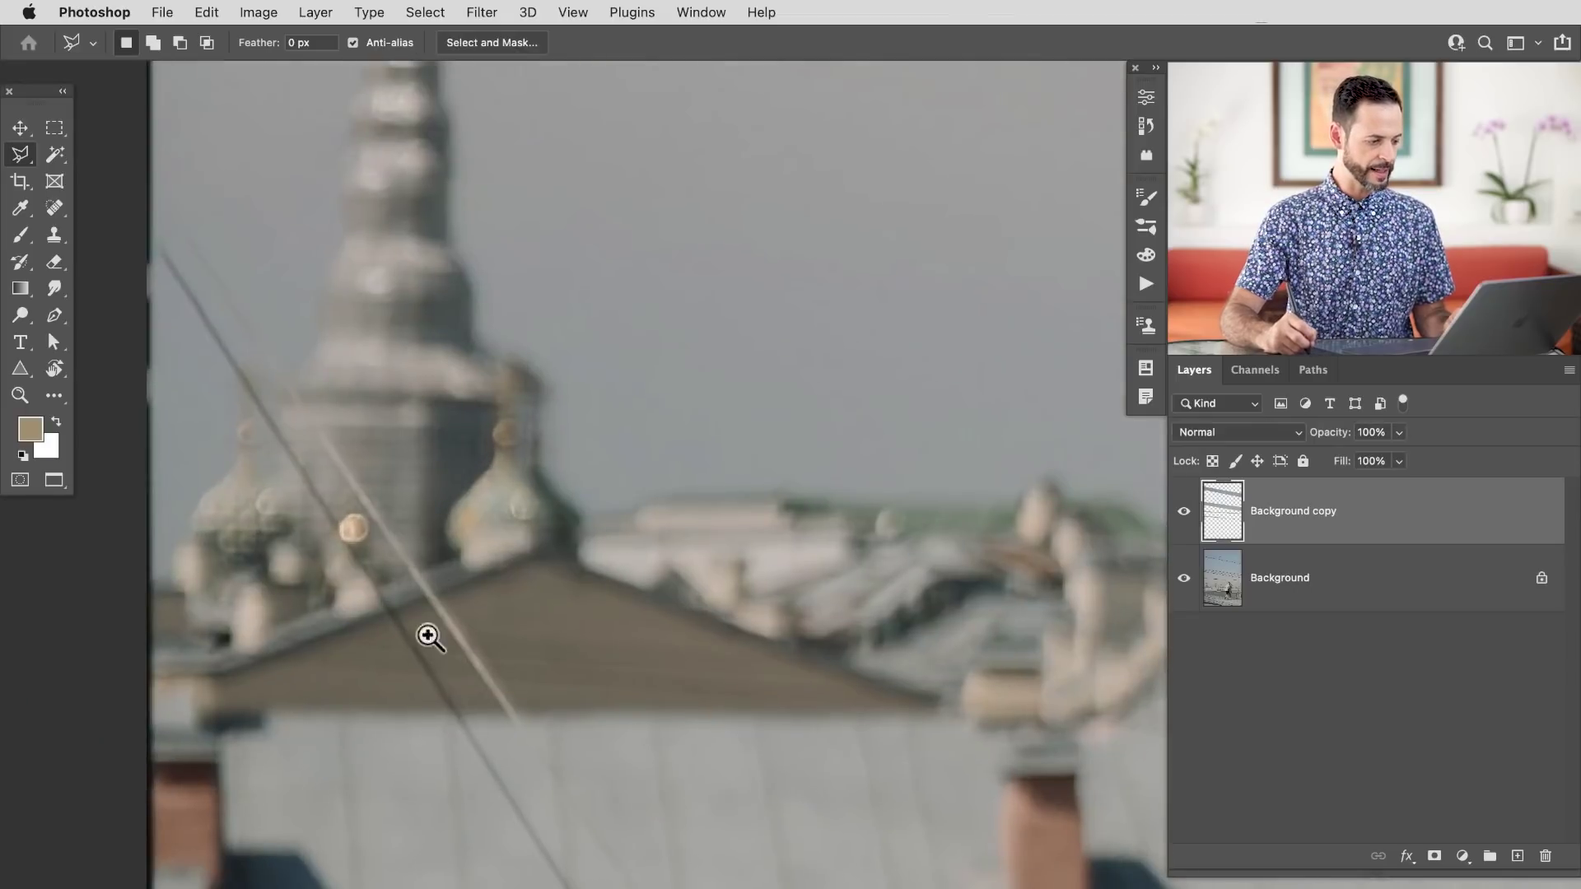
scroll(754, 663, down, 6)
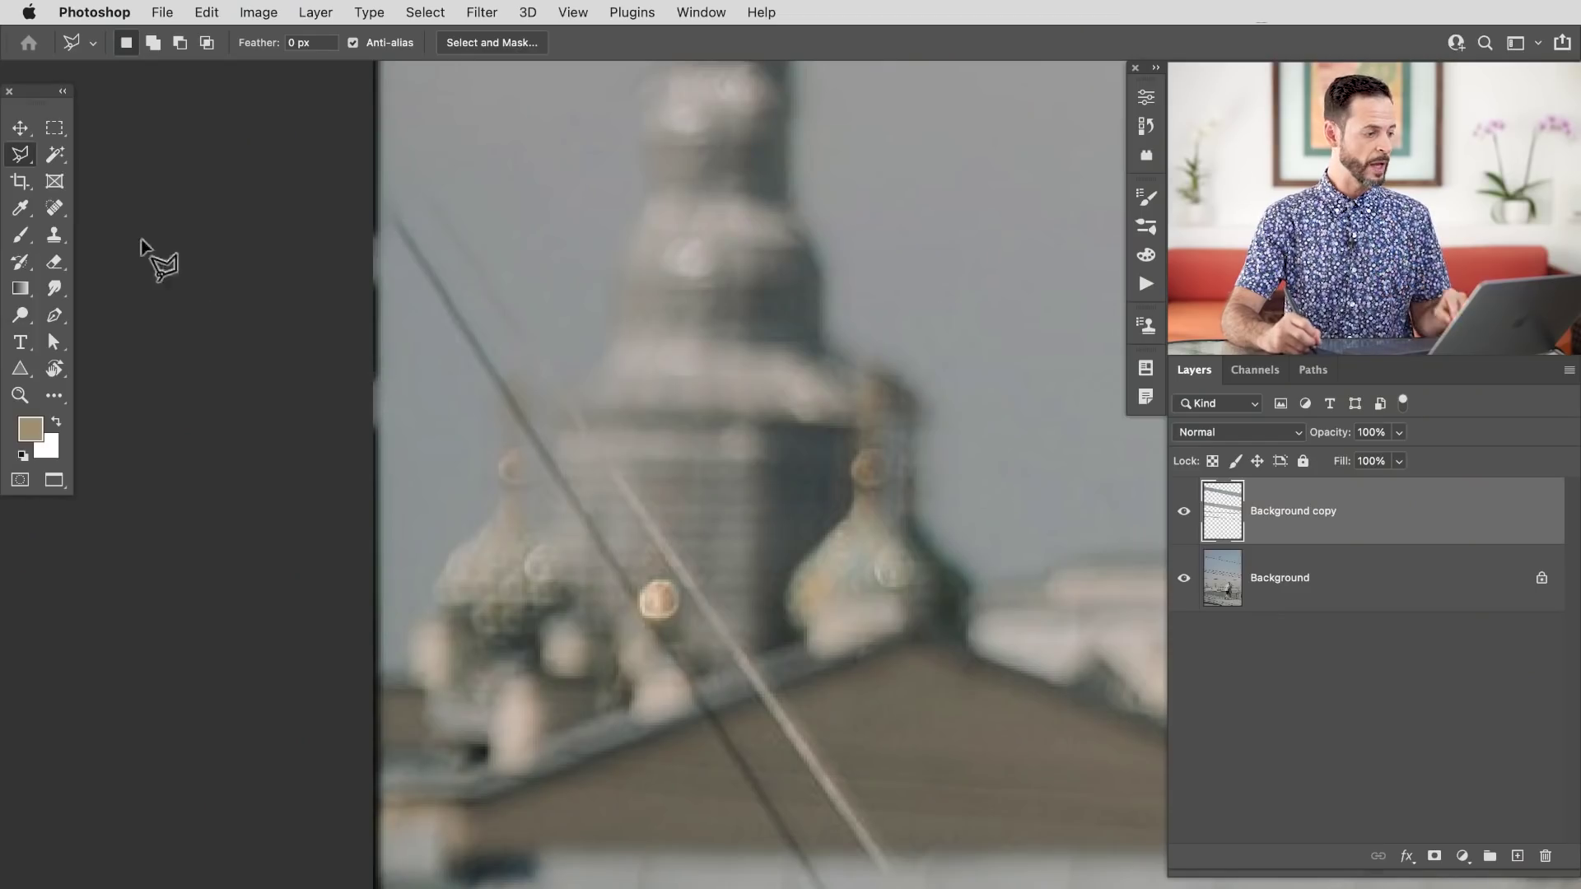
With the Spot Healing Brush, heal the wire past the dome and the dark left-edge strip
click(48, 210)
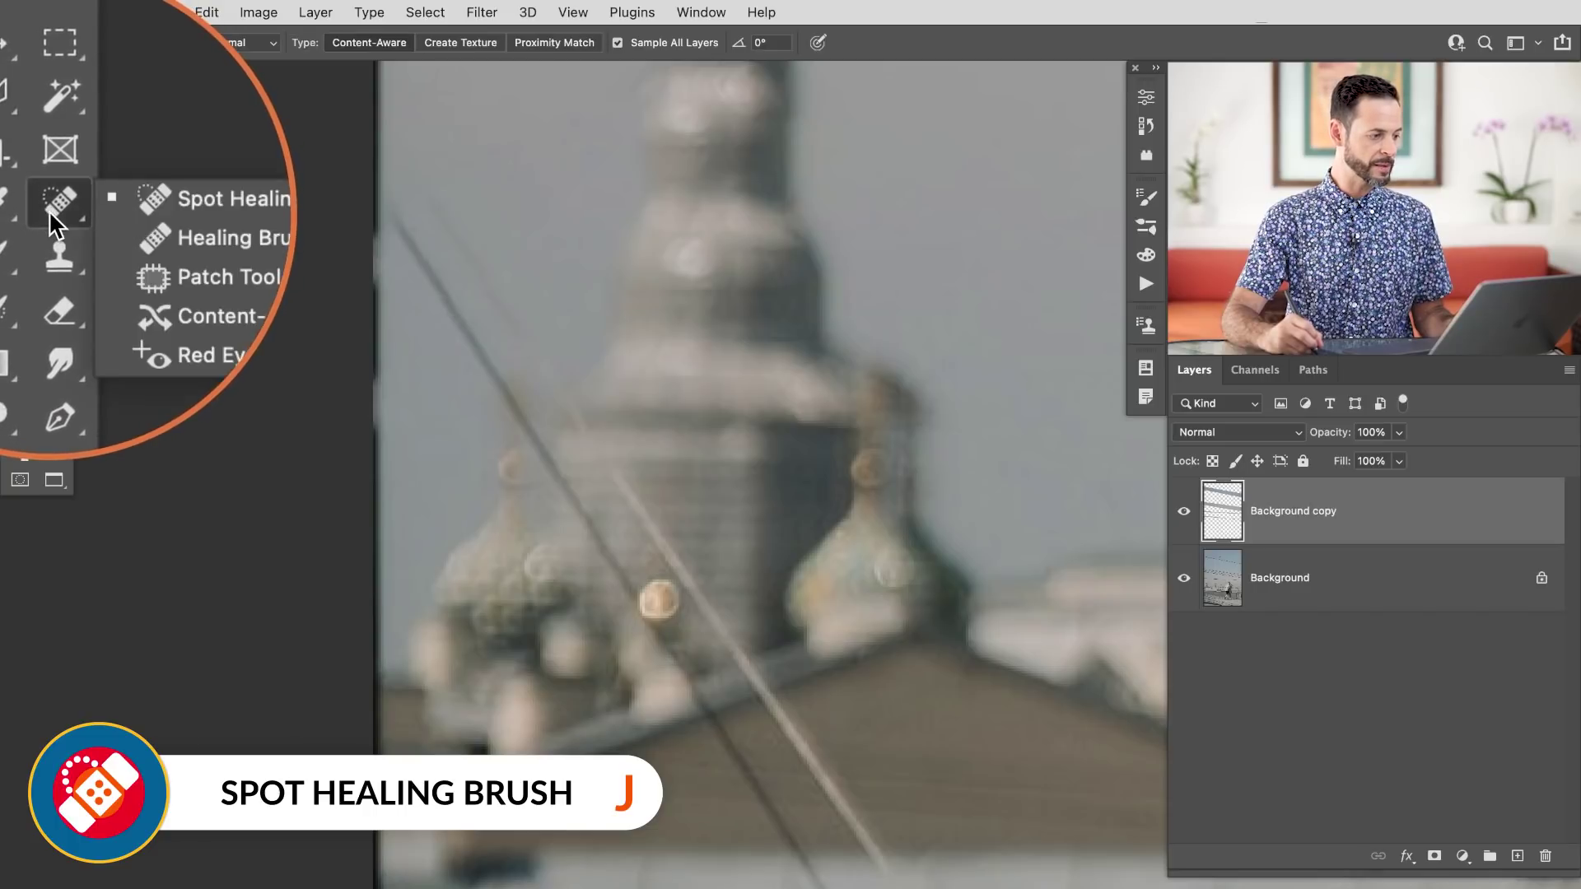
click(153, 212)
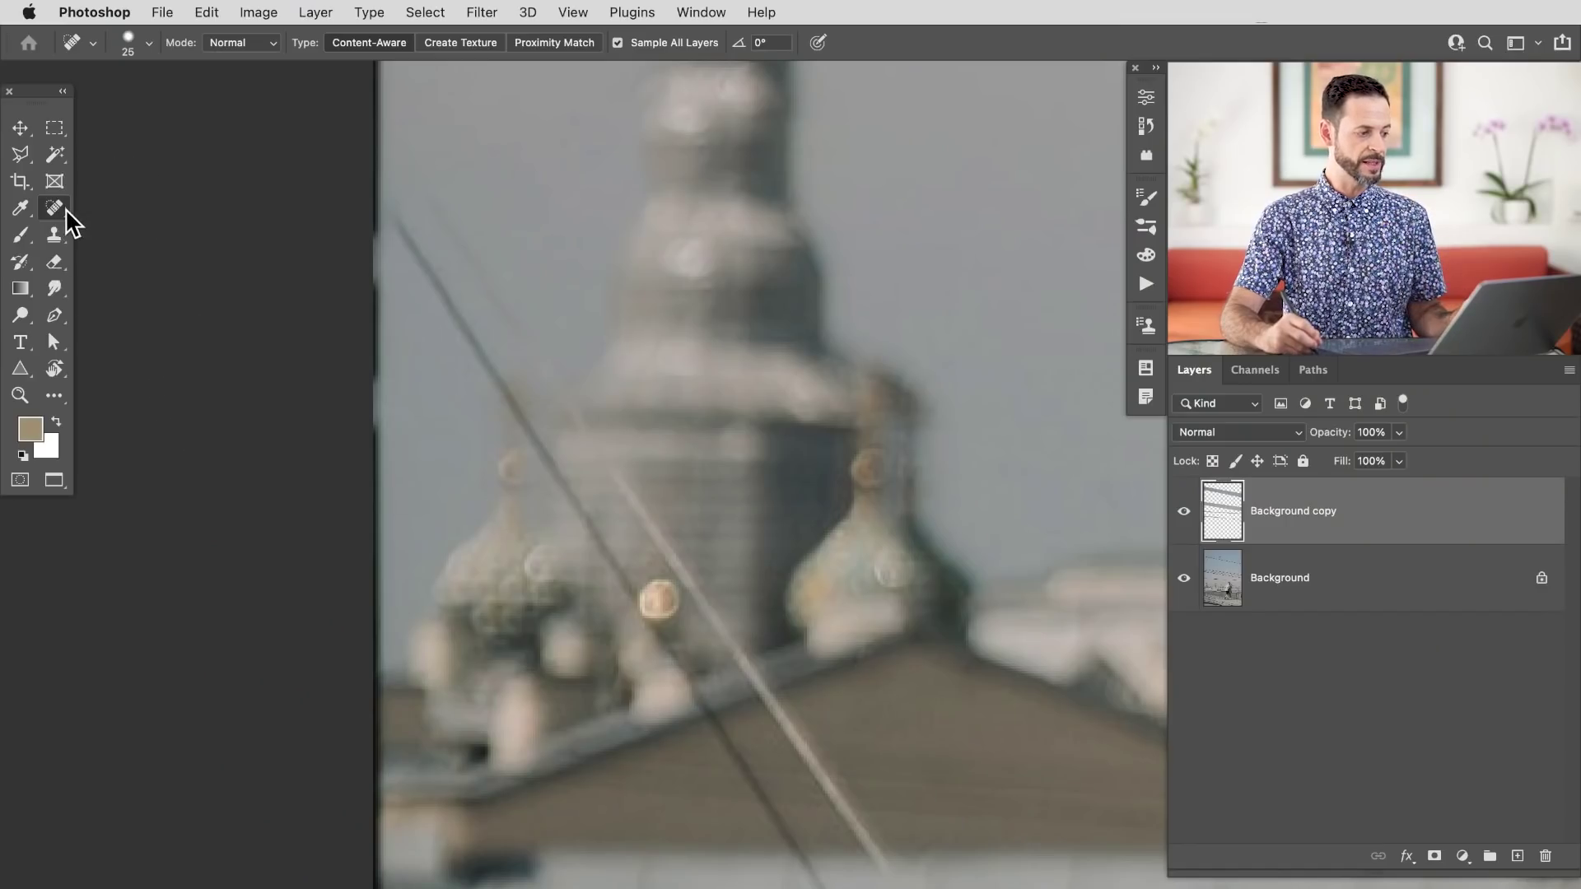
mouse_move(392, 224)
mouse_down()
mouse_move(494, 391)
mouse_move(522, 335)
mouse_move(452, 183)
mouse_move(416, 175)
mouse_up()
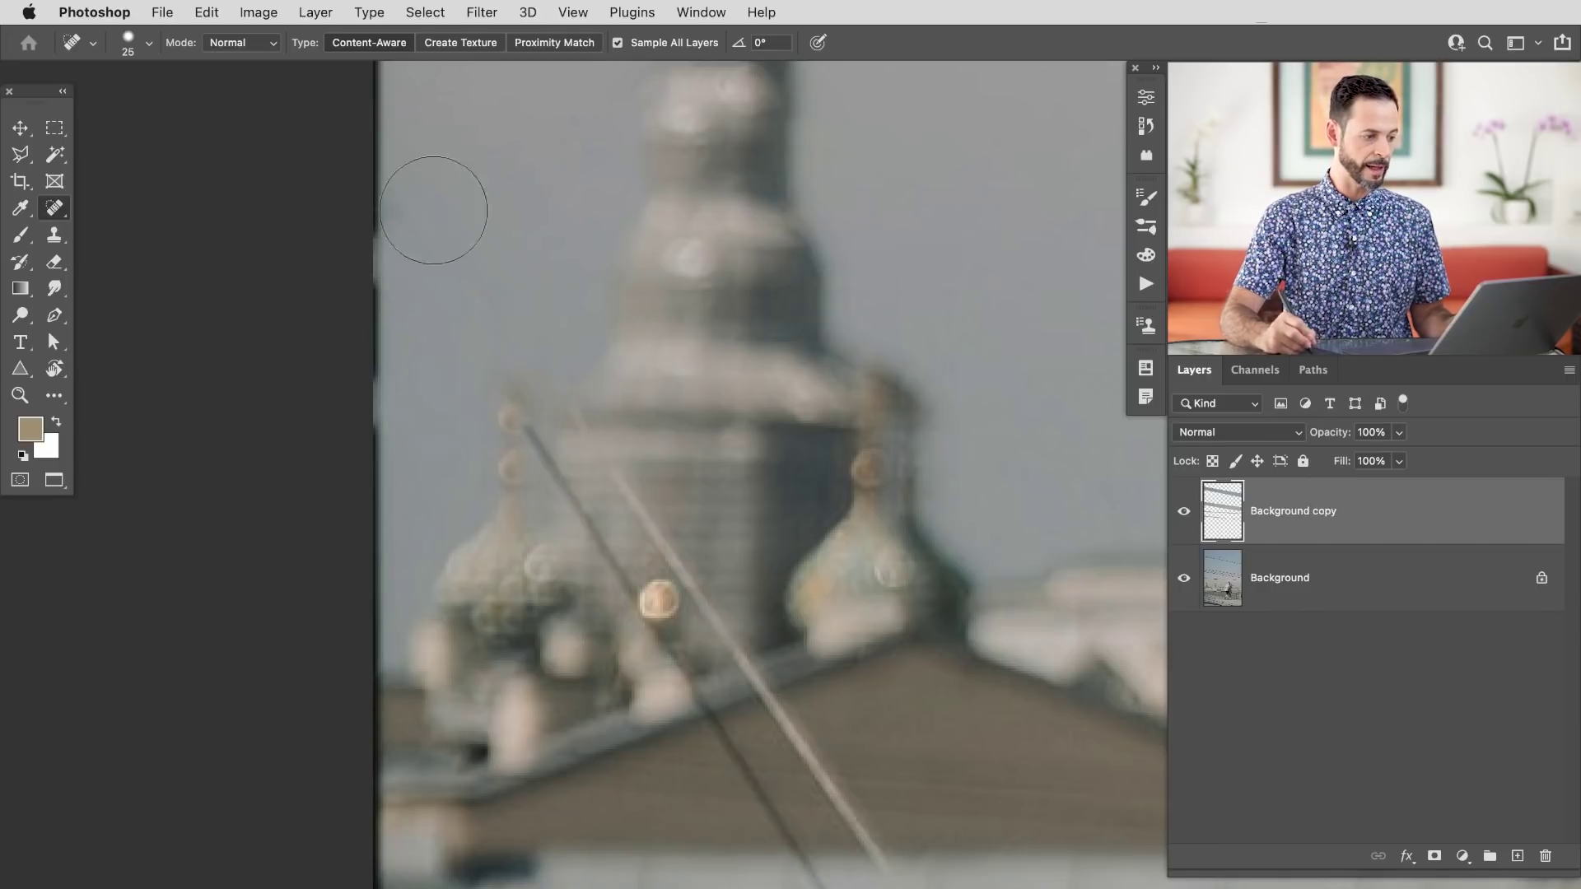
drag(388, 281, 375, 578)
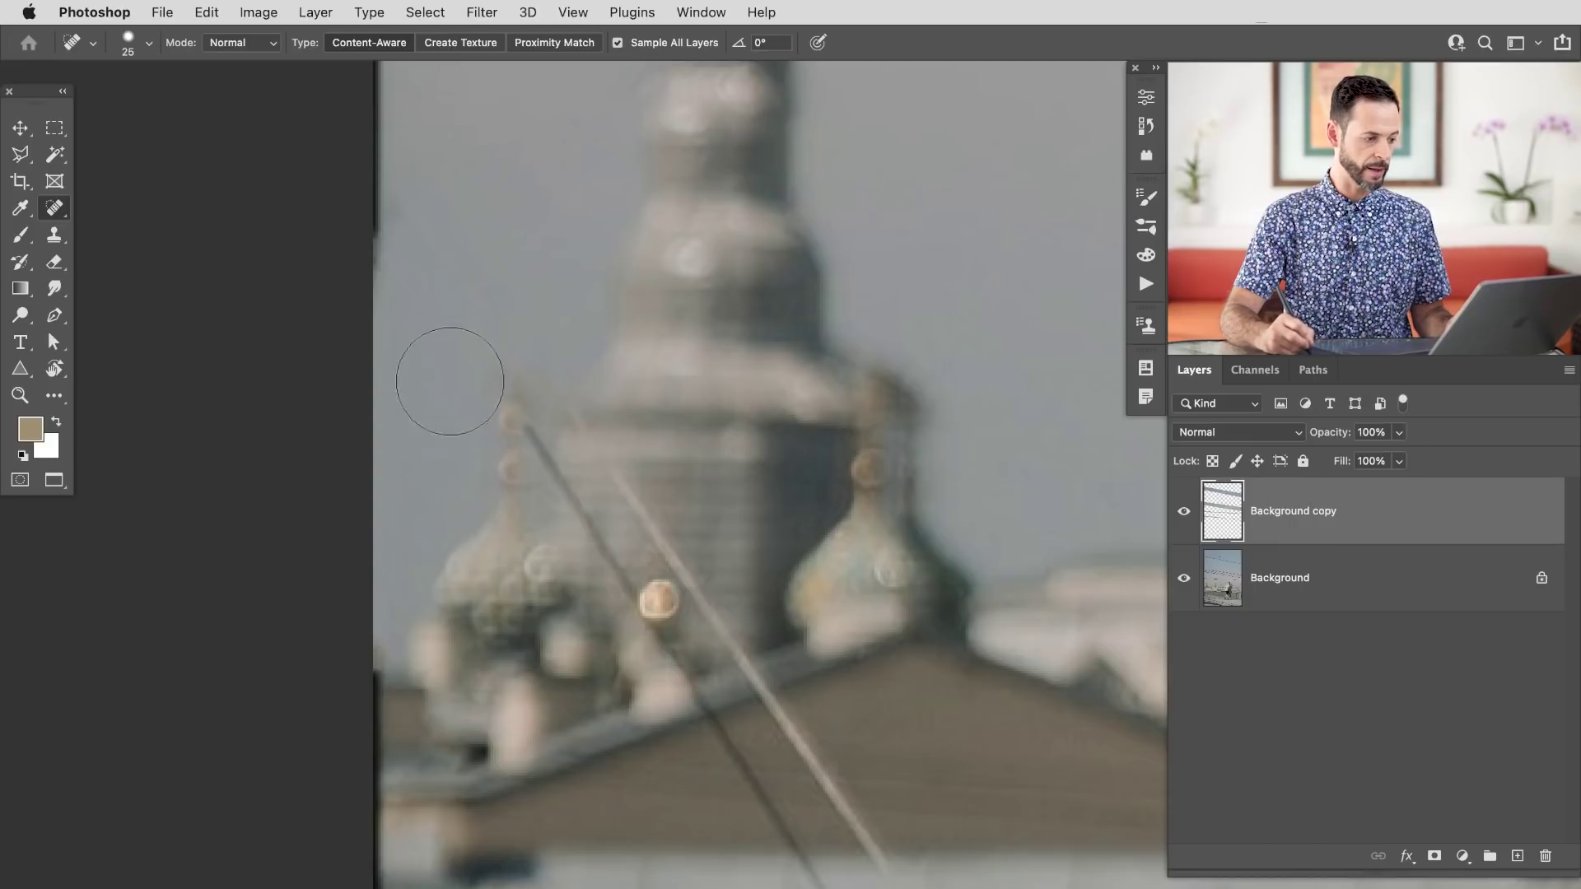
scroll(452, 371, up, 5)
drag(417, 484, 404, 169)
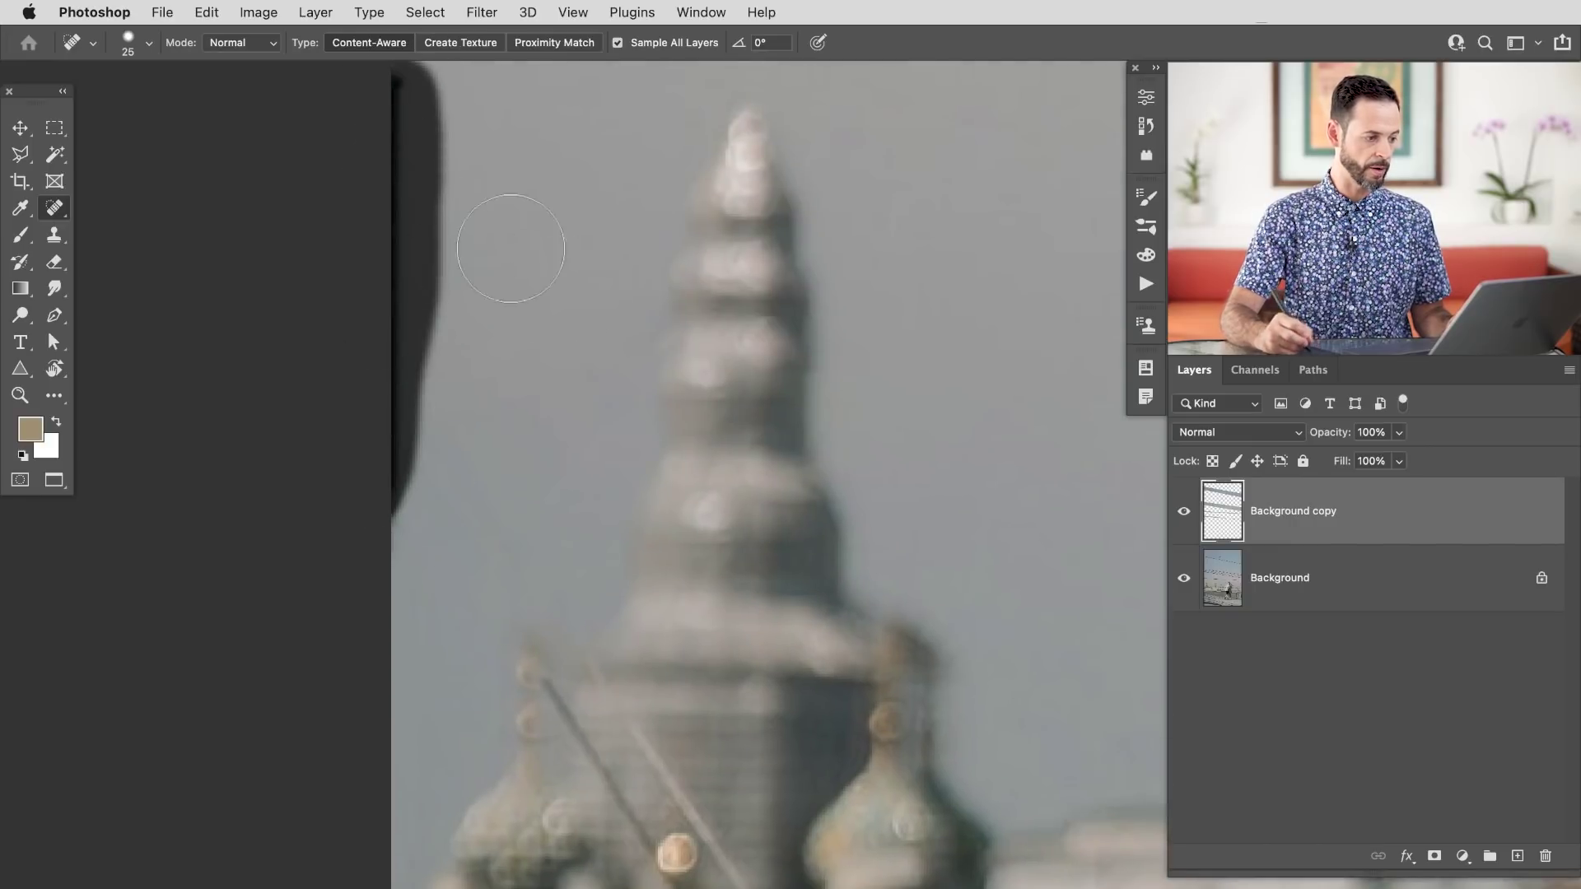
Heal the wire running down the tower, around the bead and down to the roof
drag(567, 677, 568, 434)
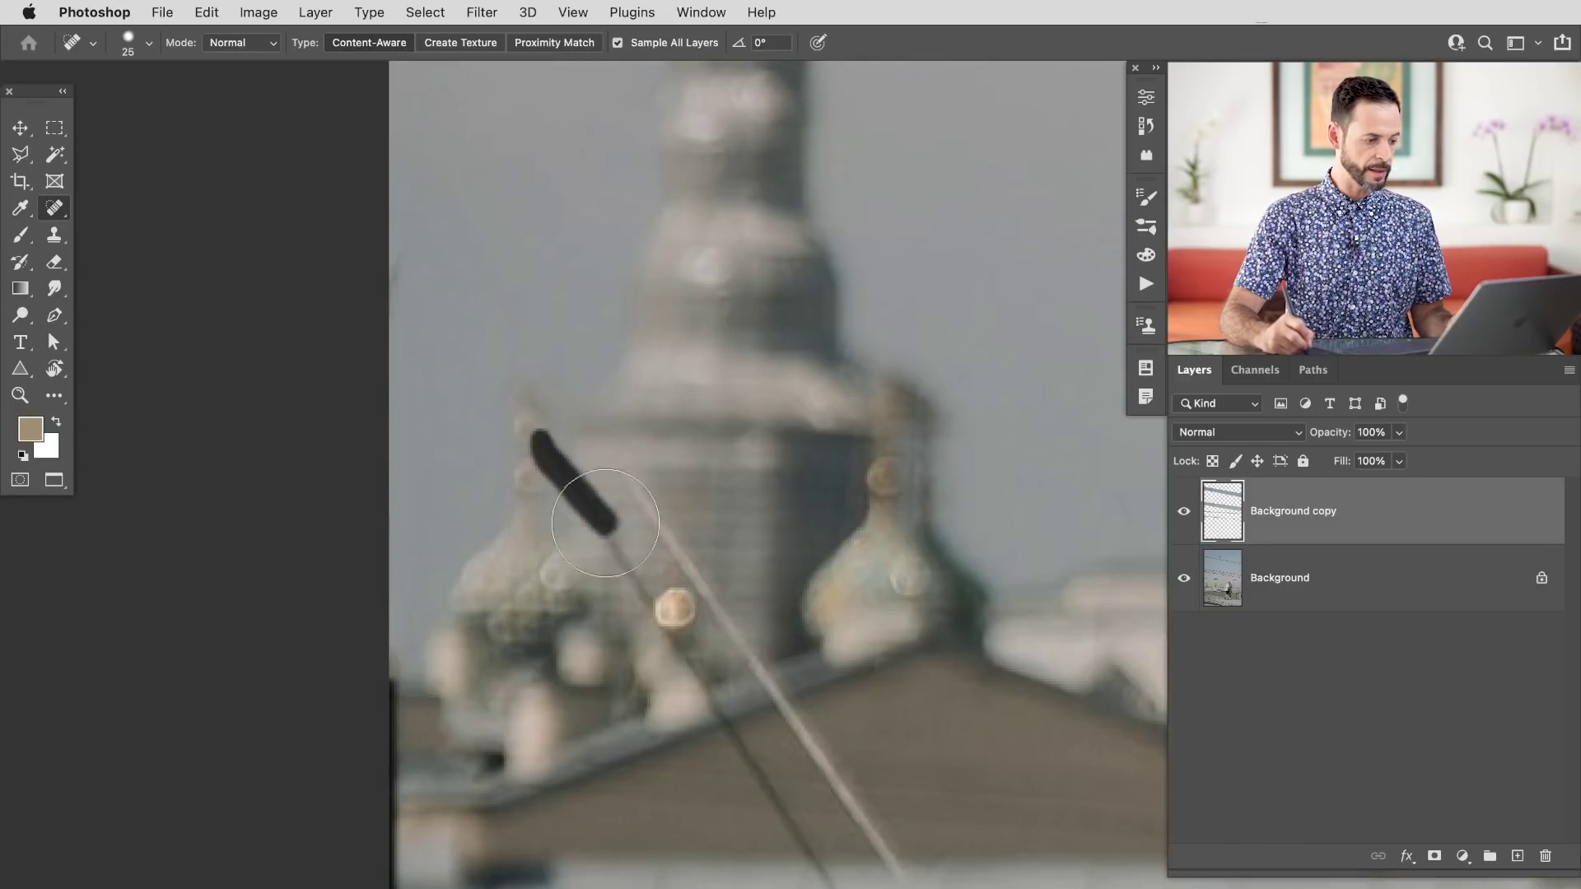
drag(606, 523, 646, 597)
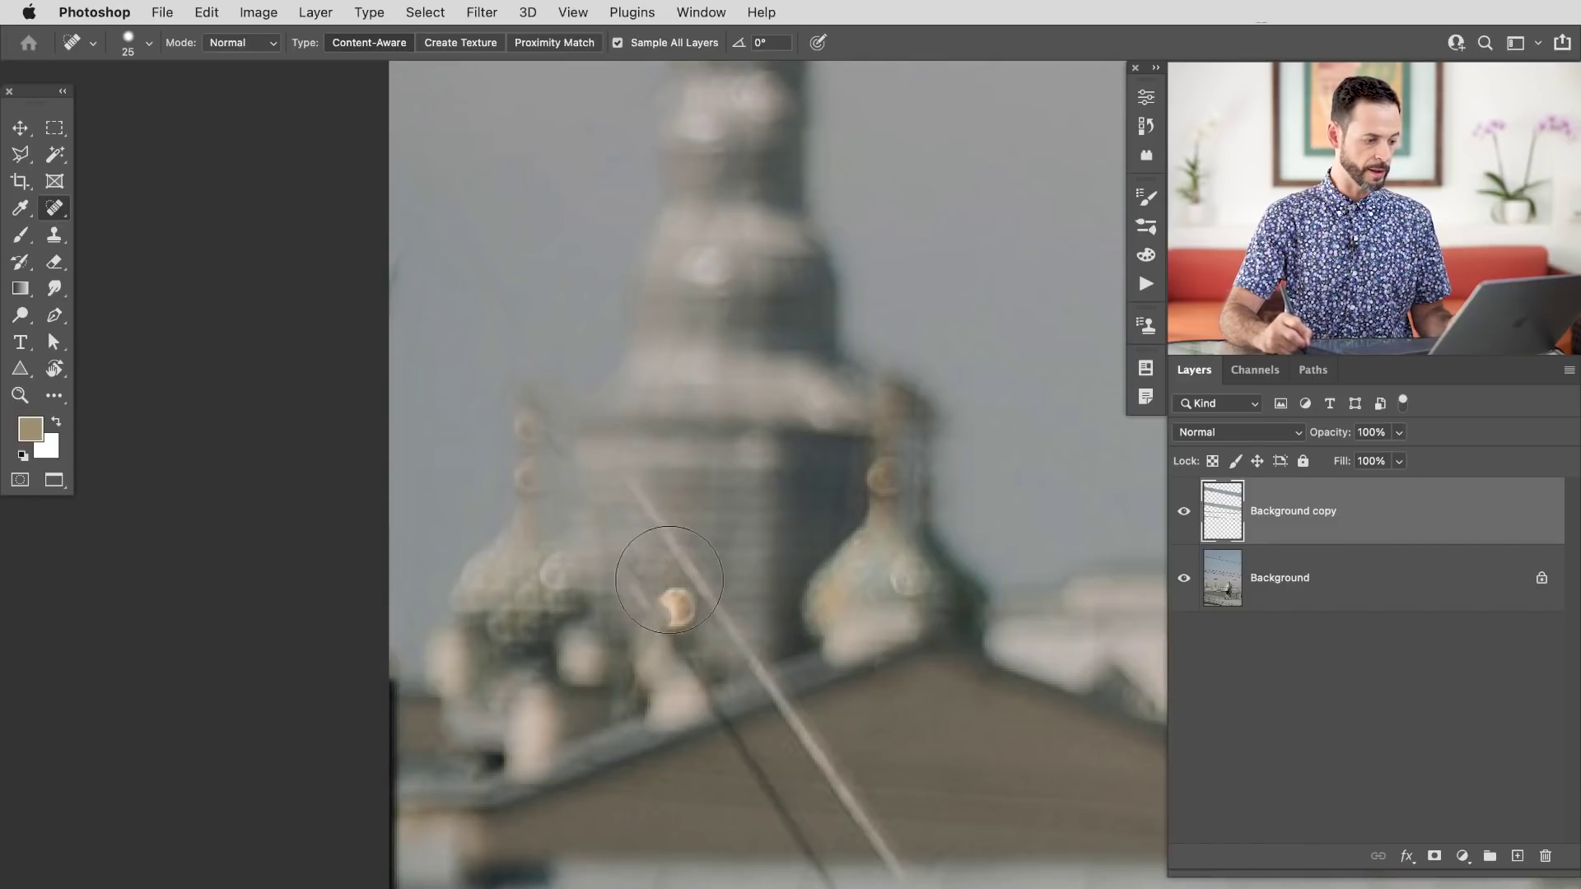
click(639, 631)
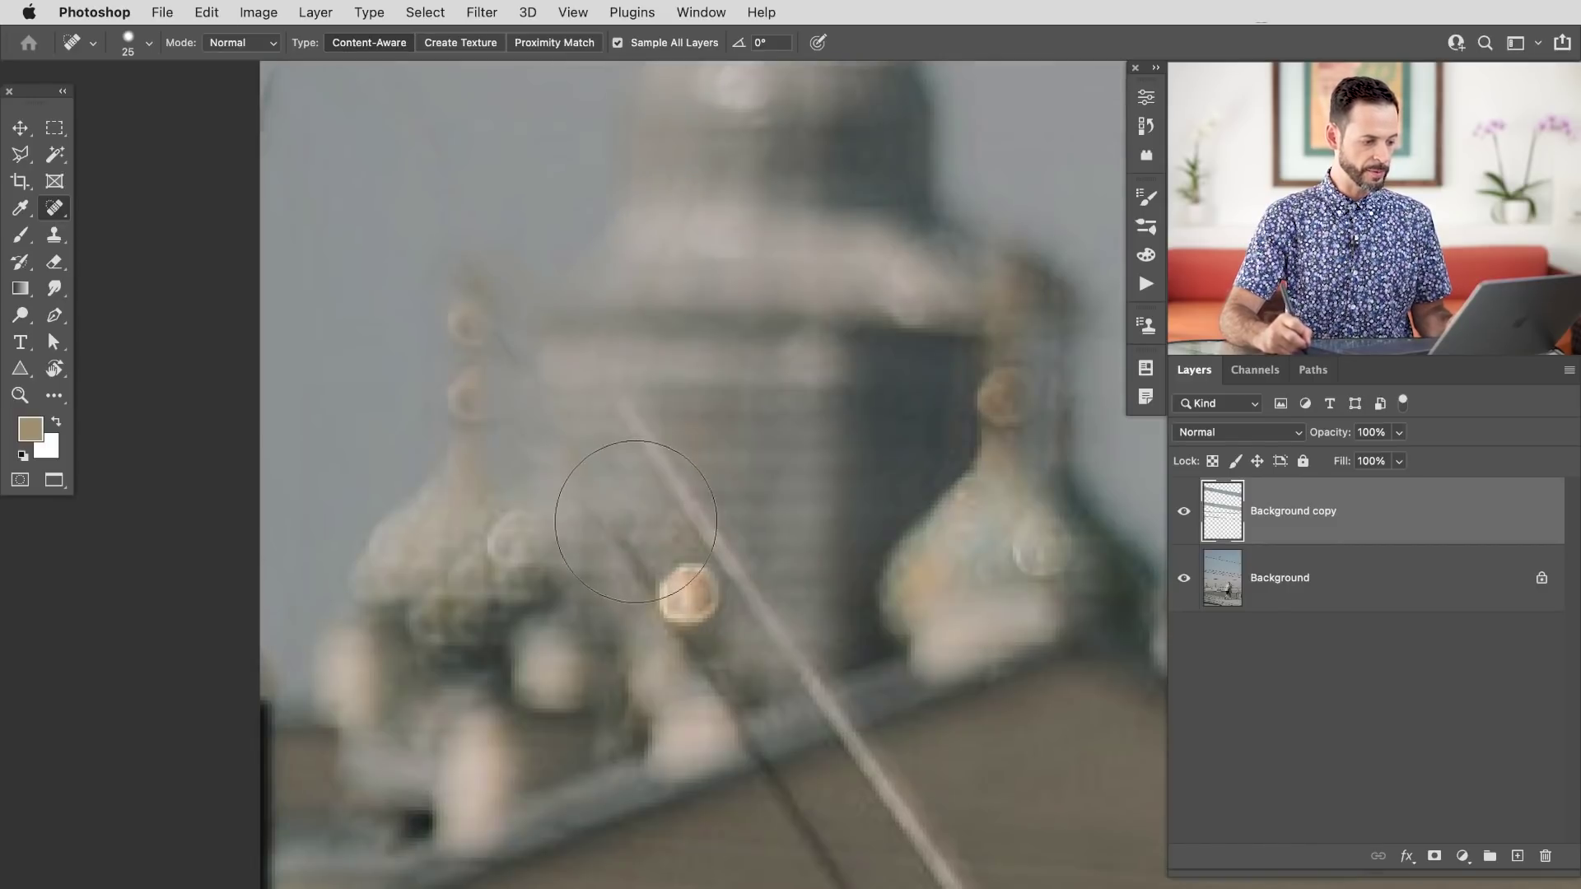
drag(640, 576, 640, 581)
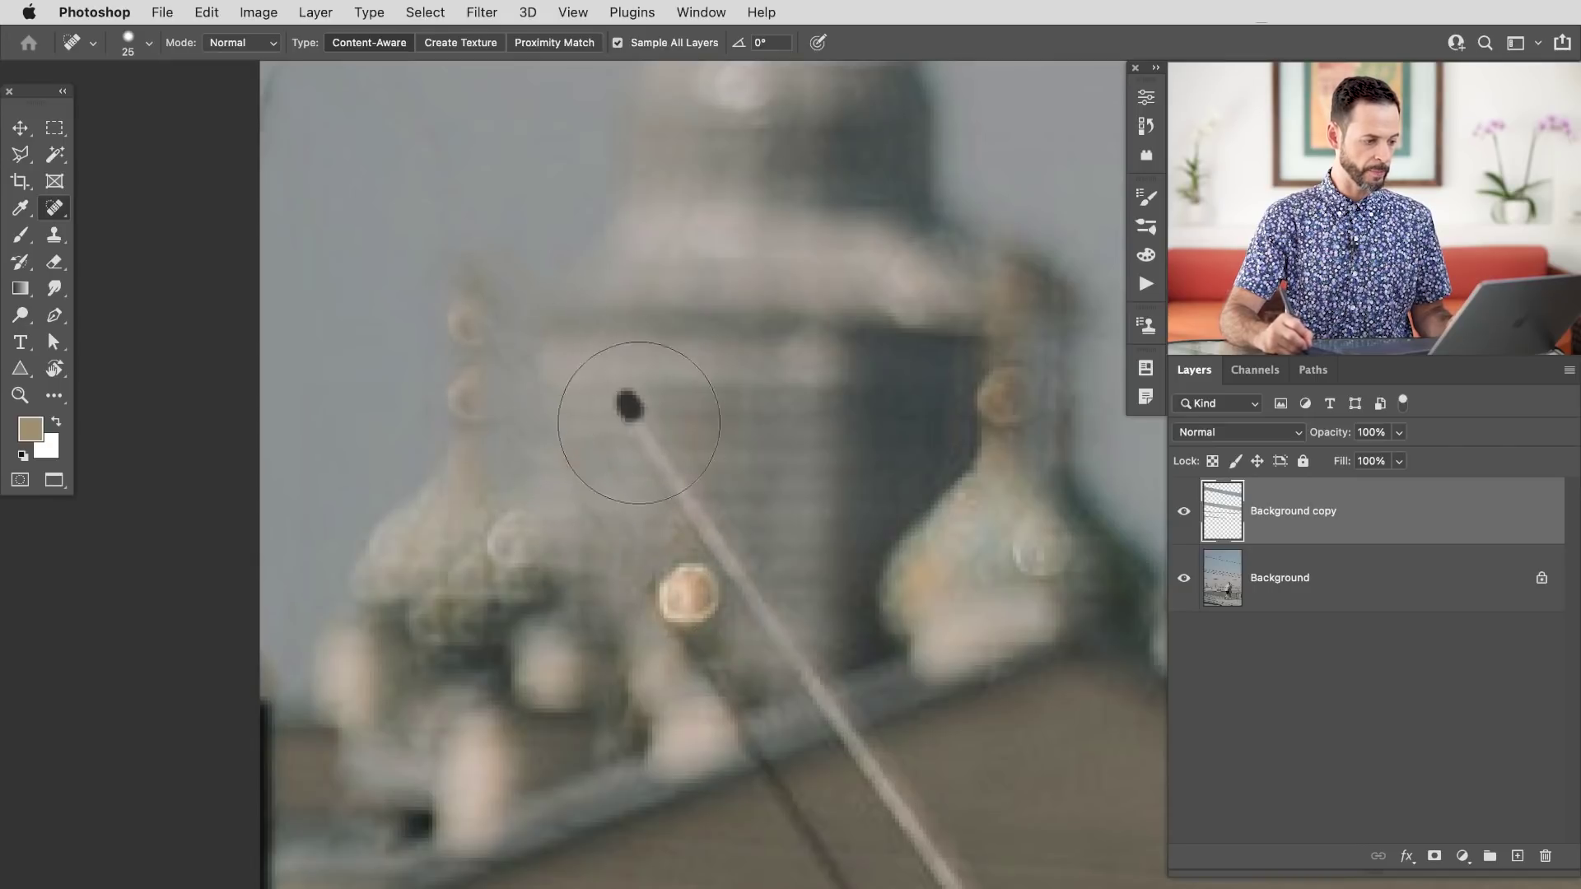
drag(639, 422, 714, 543)
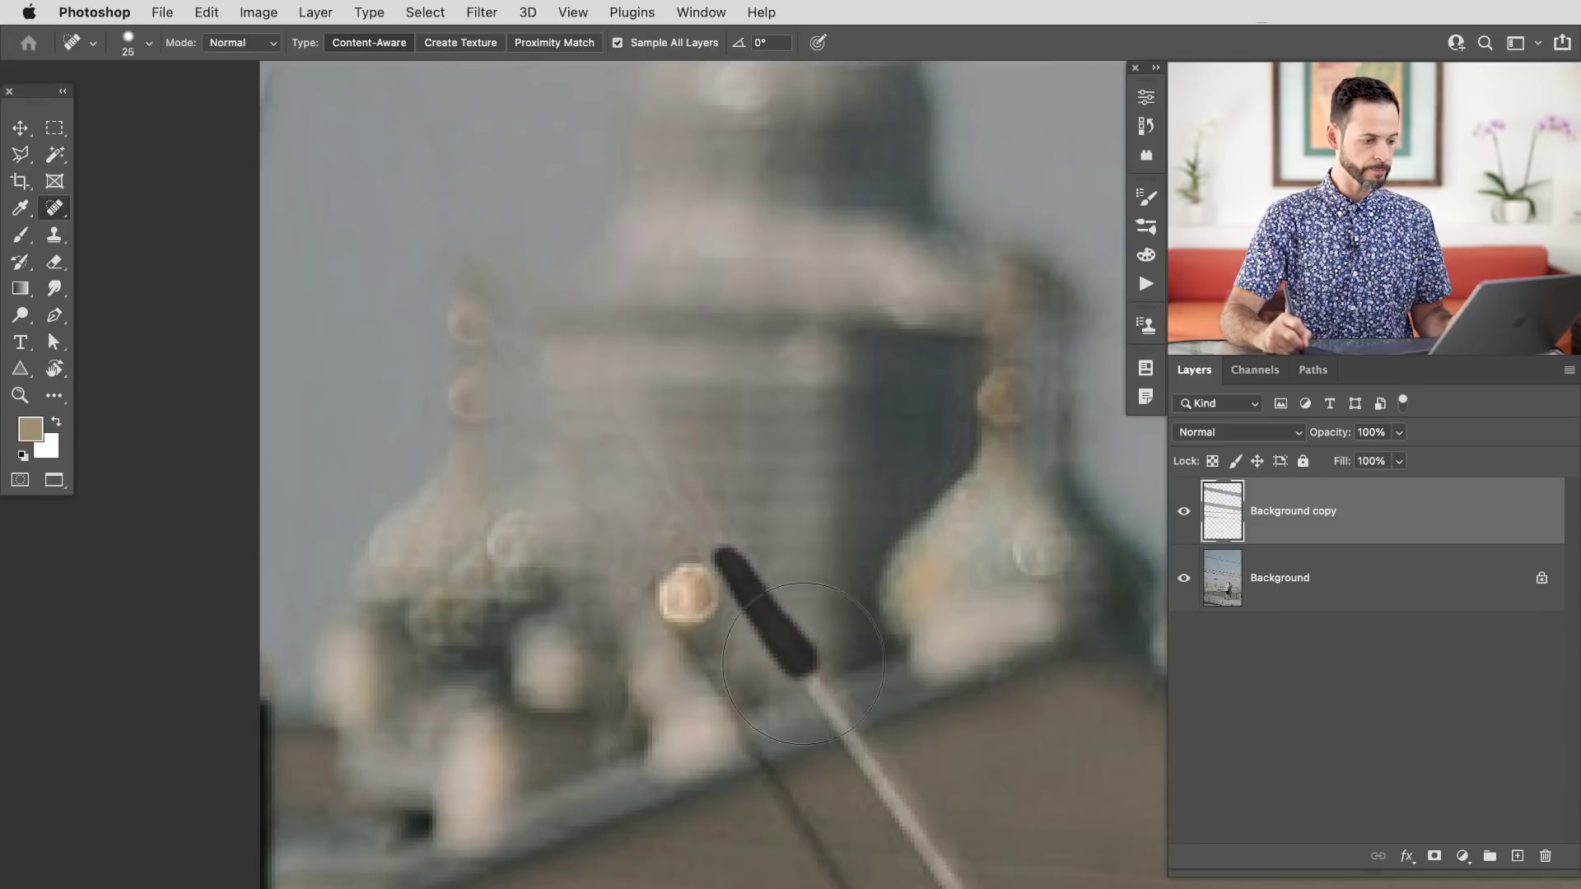
drag(801, 661, 803, 667)
drag(724, 534, 733, 548)
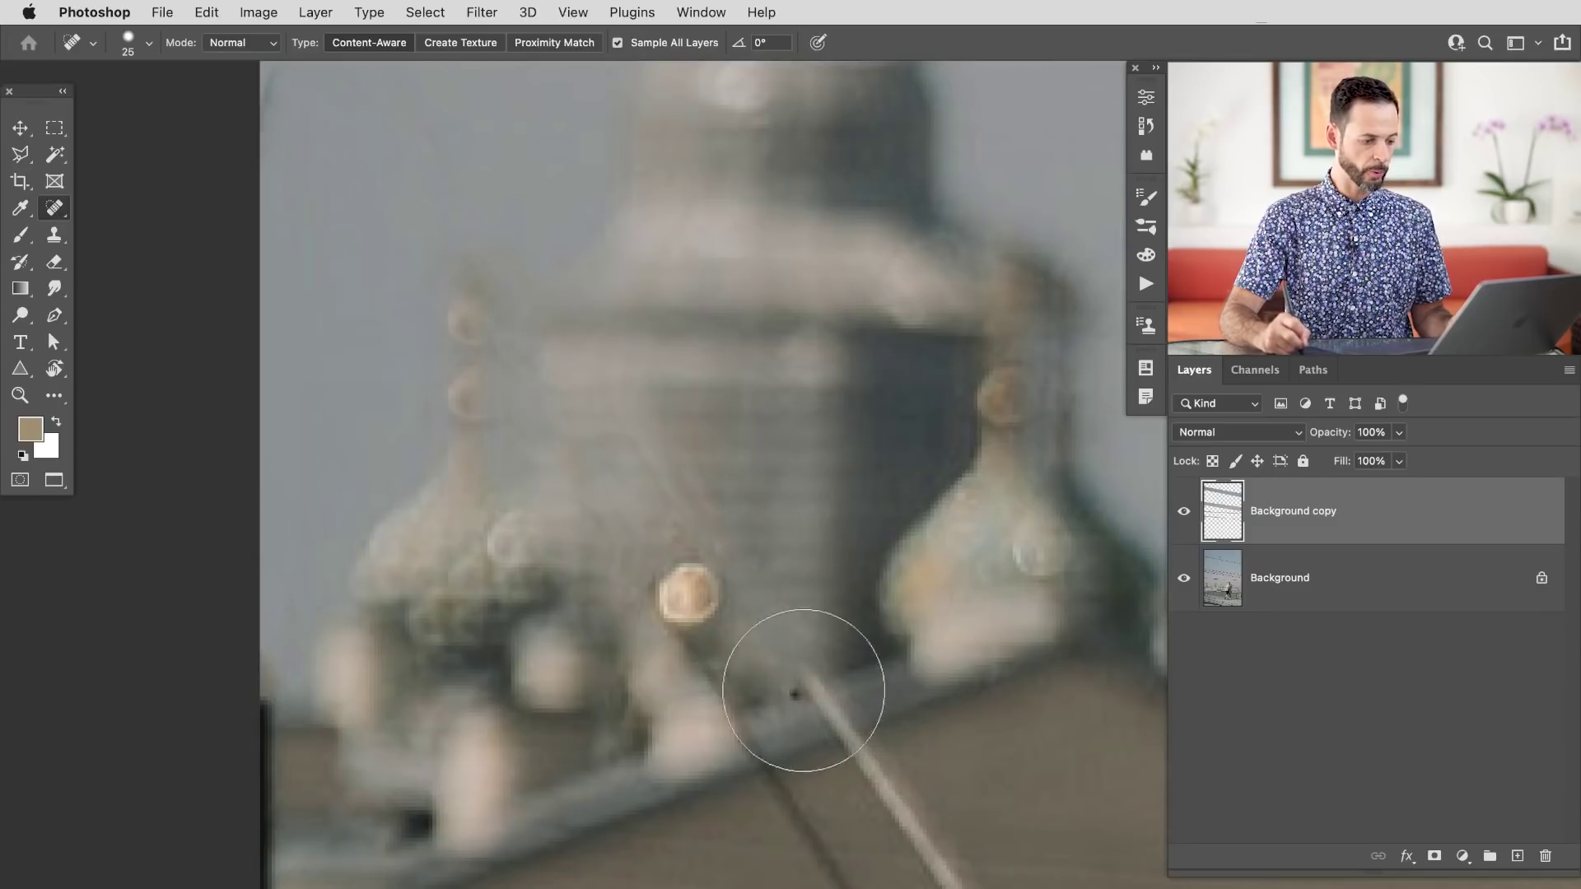
mouse_move(786, 692)
mouse_down()
mouse_move(852, 677)
mouse_move(836, 720)
mouse_move(871, 764)
mouse_up()
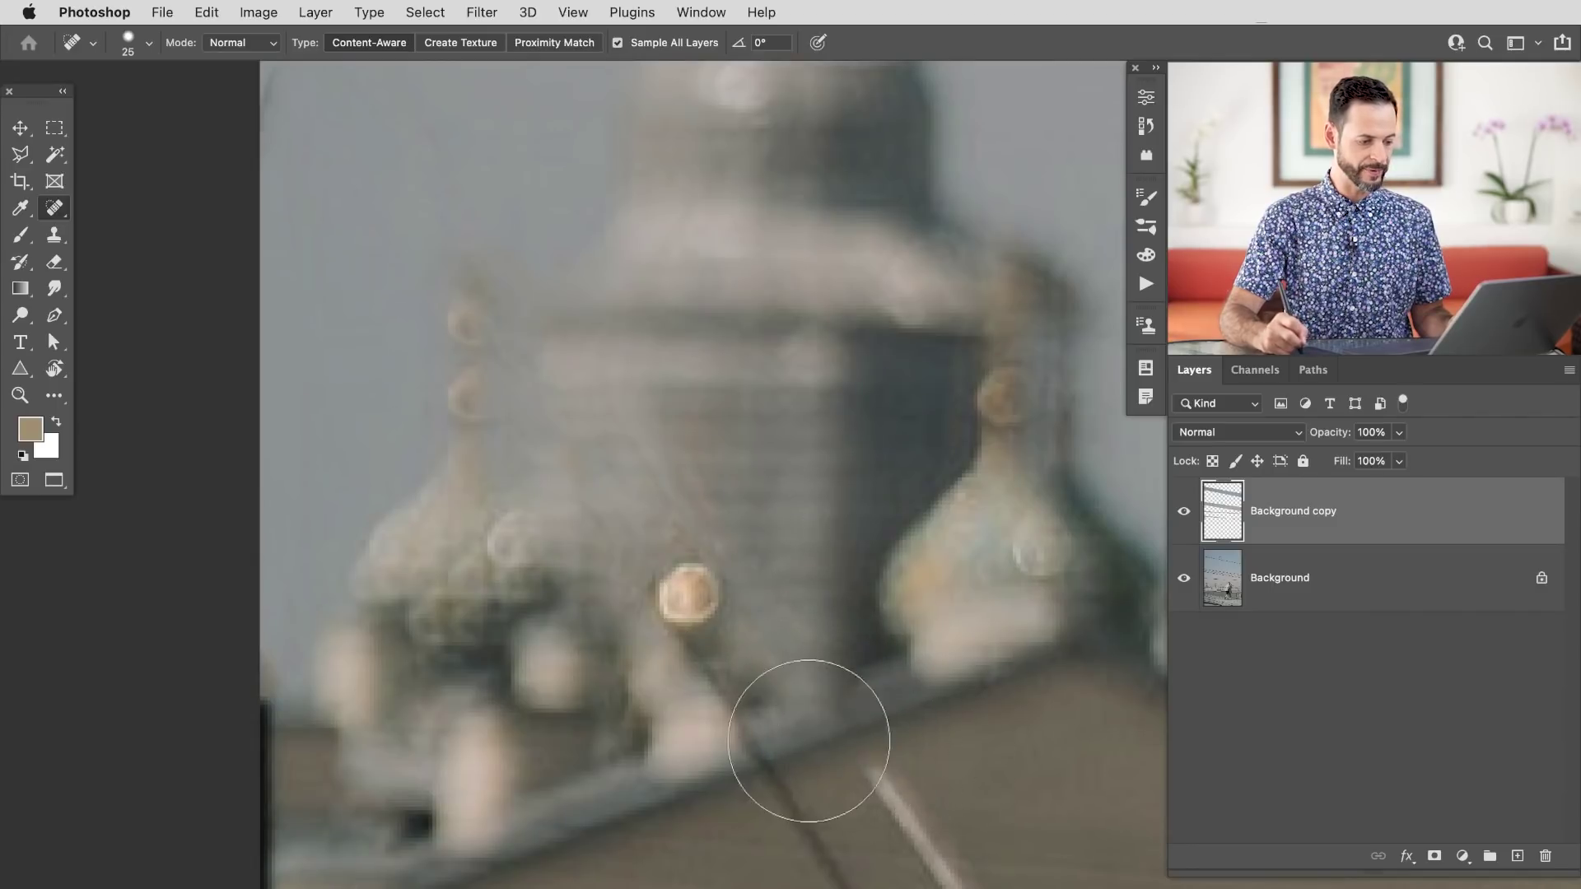
drag(758, 770, 761, 774)
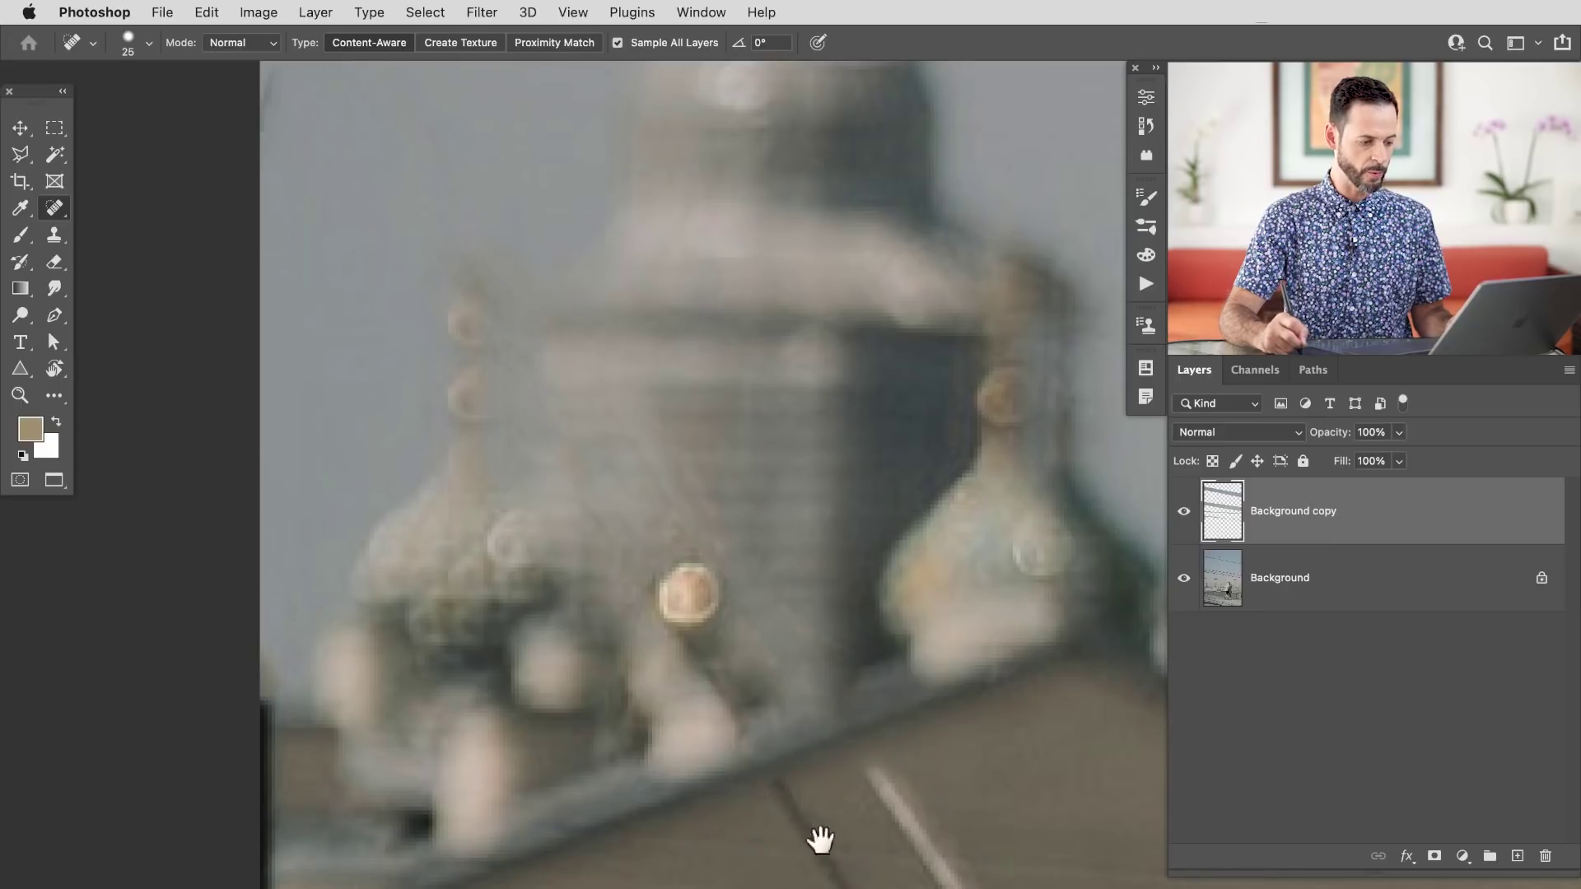
Heal the dark wires crossing the roof and the remaining wire on the building
mouse_move(821, 840)
mouse_down()
mouse_move(696, 663)
mouse_move(752, 607)
mouse_move(972, 840)
mouse_up()
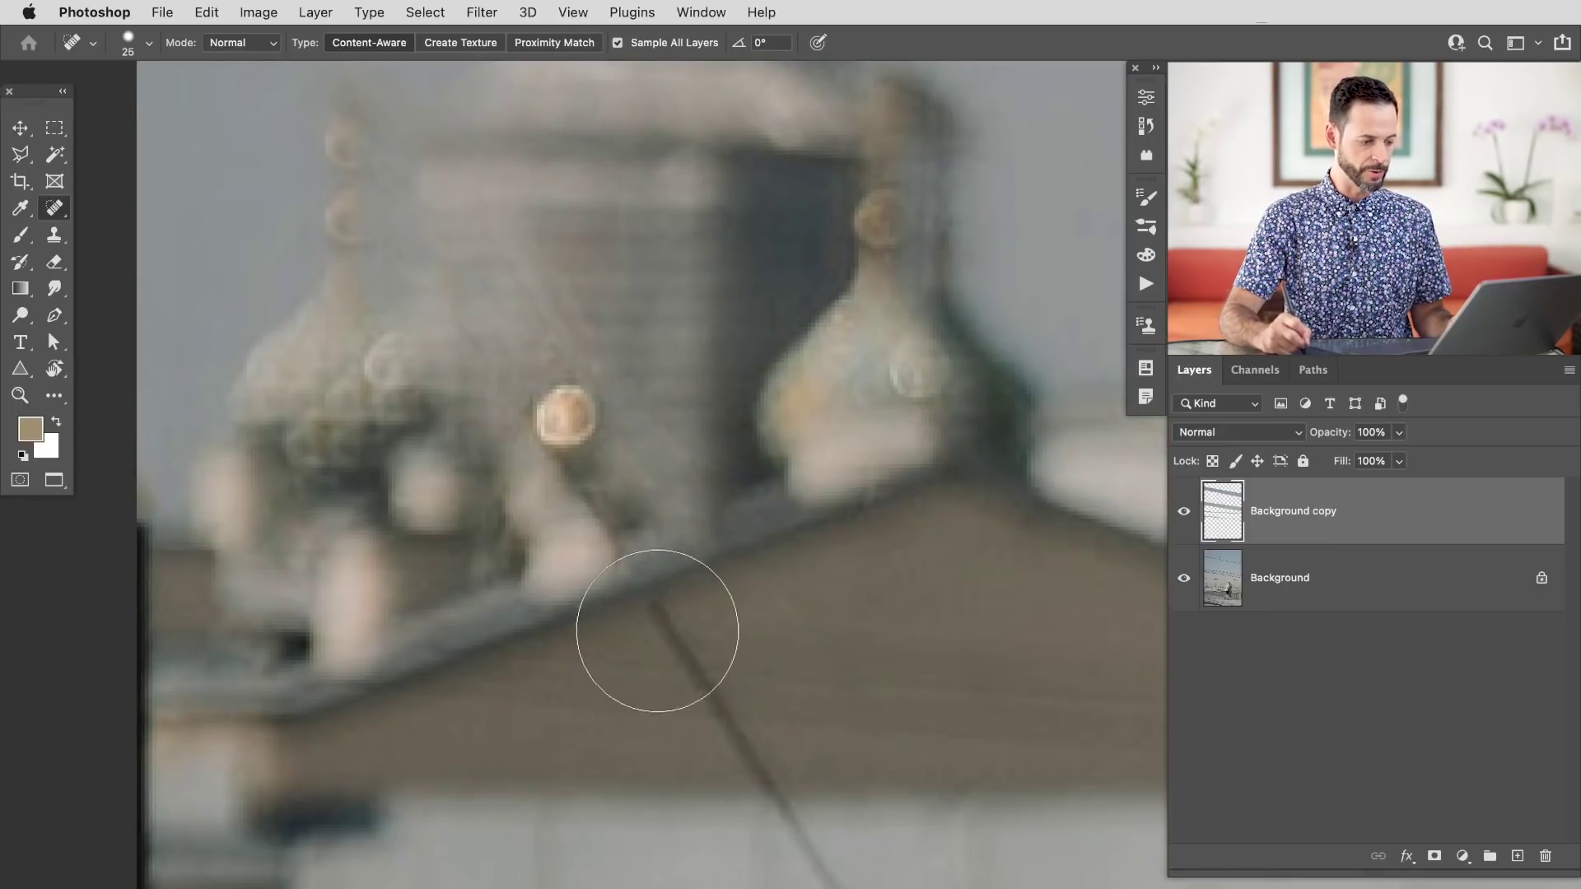
mouse_move(667, 618)
mouse_down()
mouse_move(732, 737)
mouse_move(780, 796)
mouse_move(816, 840)
mouse_up()
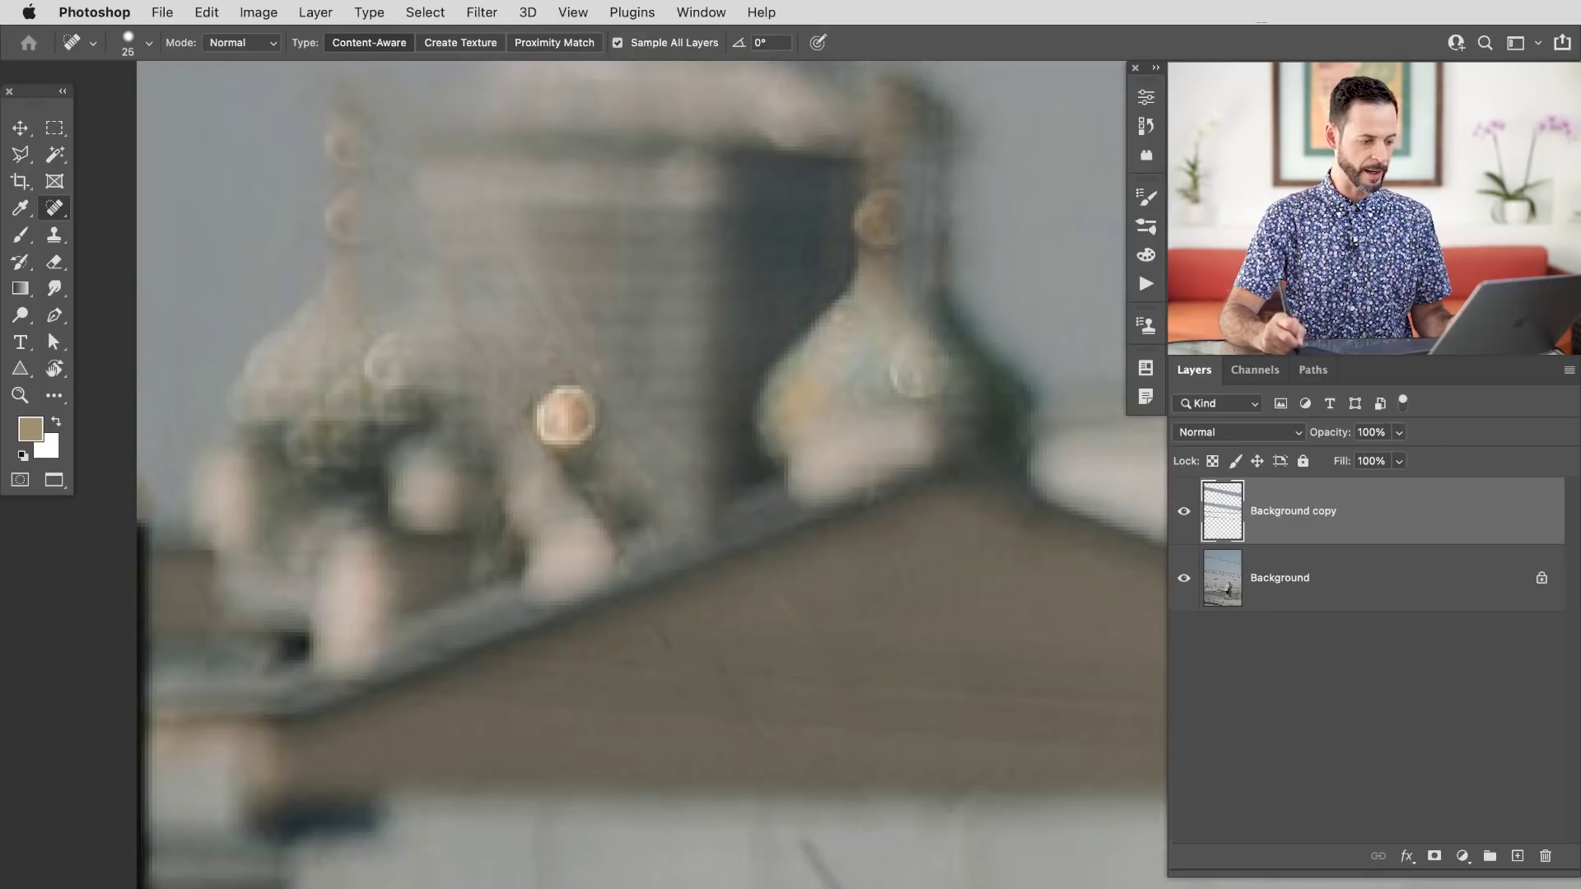
drag(650, 626, 519, 392)
drag(537, 412, 519, 392)
drag(665, 626, 581, 445)
drag(581, 437, 849, 836)
drag(907, 745, 745, 492)
drag(827, 878, 531, 533)
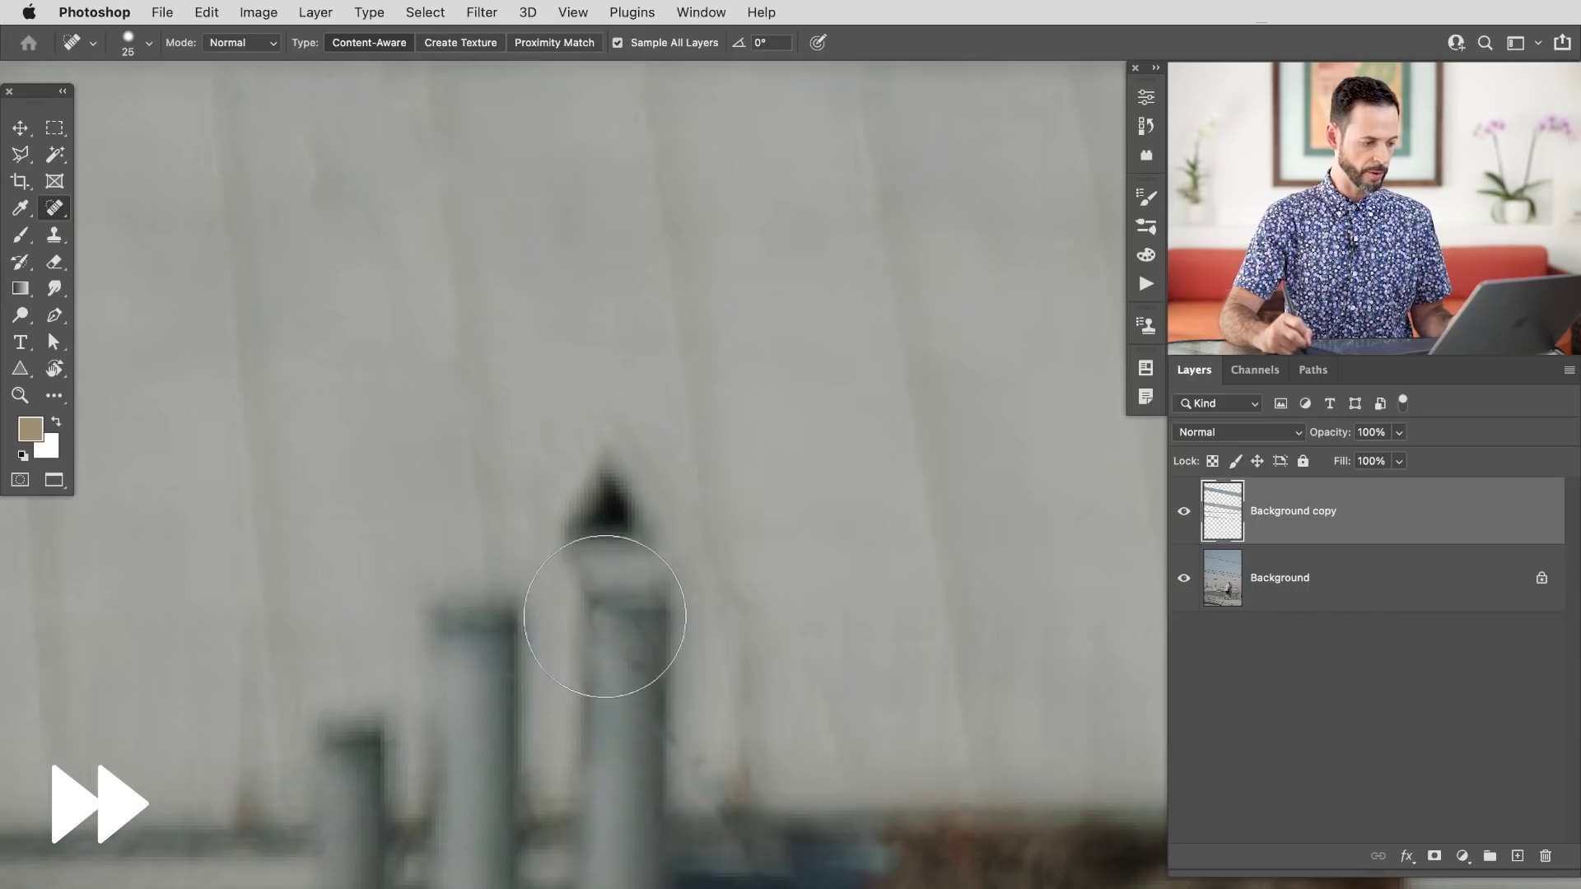
click(634, 645)
Heal away the rest of the dark strip along the left edge by the cathedral
mouse_move(729, 857)
mouse_down()
mouse_move(717, 607)
mouse_move(684, 503)
mouse_up()
drag(684, 321, 701, 692)
drag(601, 288, 692, 644)
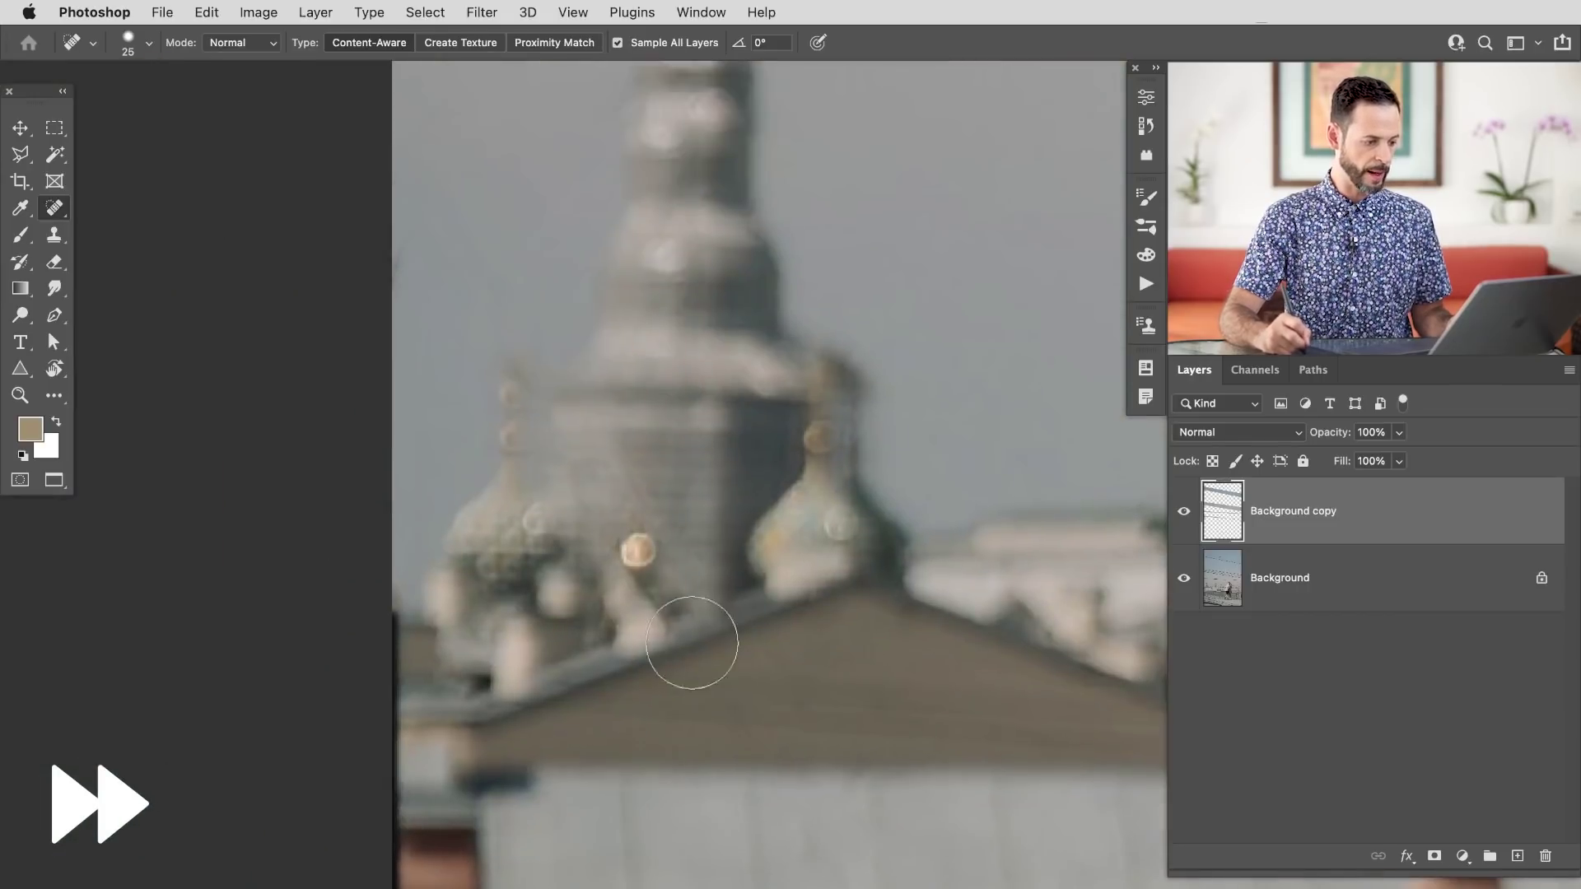
mouse_move(453, 303)
mouse_down()
mouse_move(487, 505)
mouse_move(568, 229)
mouse_up()
drag(508, 531, 510, 719)
drag(510, 568, 512, 729)
mouse_move(512, 778)
mouse_down()
mouse_move(513, 888)
mouse_move(597, 510)
mouse_up()
drag(582, 577, 581, 828)
Zoom out over the rooftops, then zoom in on the spire's tower
mouse_move(990, 637)
mouse_down()
mouse_move(830, 813)
mouse_move(804, 808)
mouse_up()
mouse_move(894, 772)
mouse_down()
mouse_move(563, 874)
mouse_move(412, 875)
mouse_up()
drag(766, 792, 536, 830)
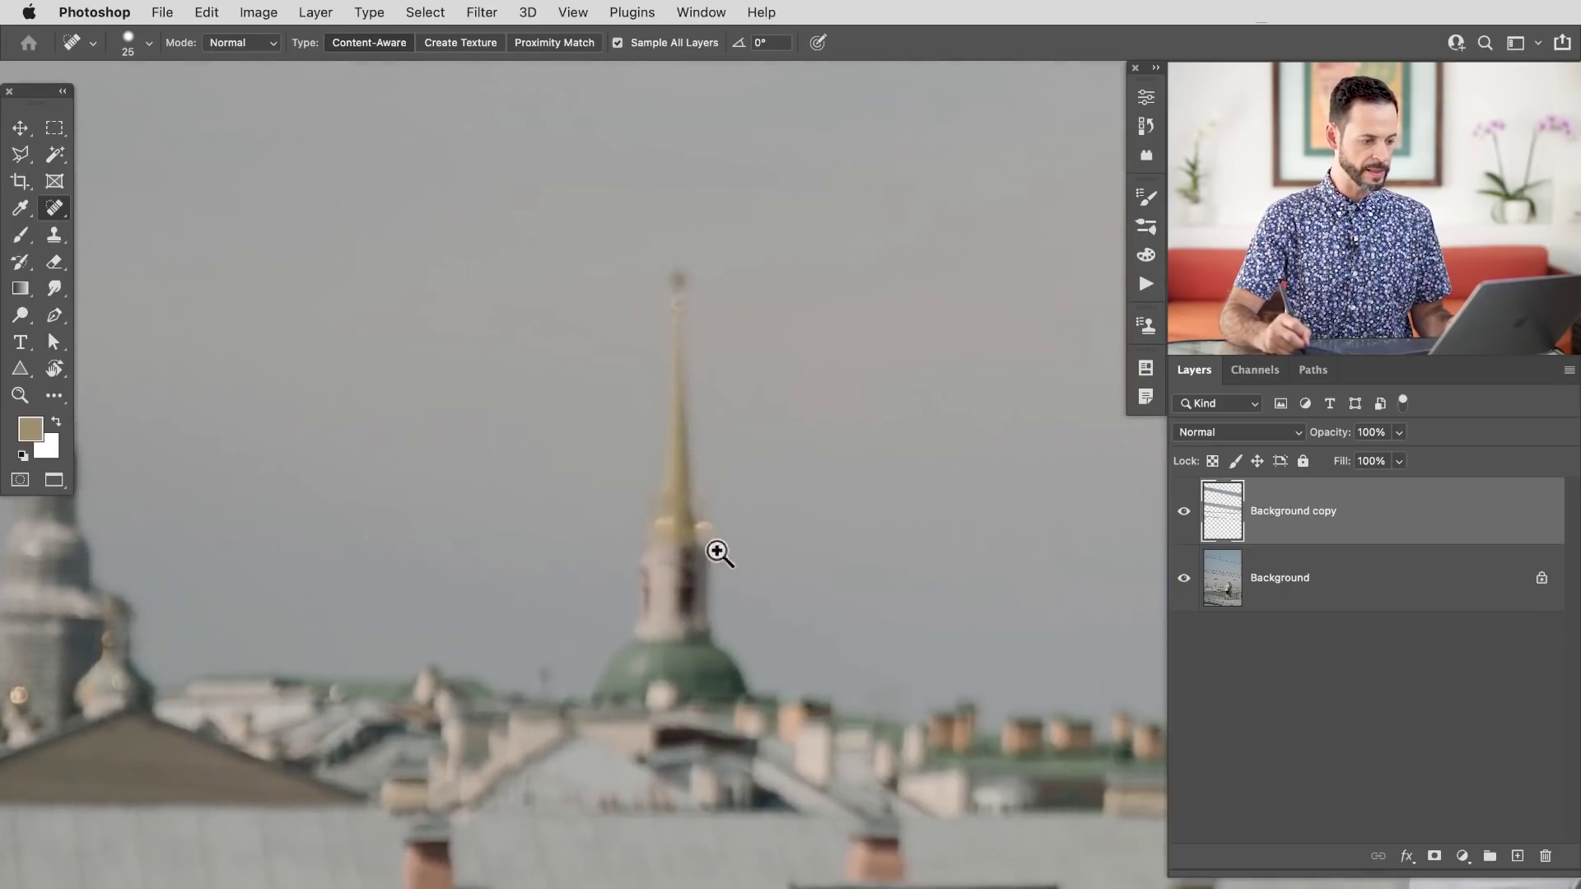
drag(720, 555, 818, 537)
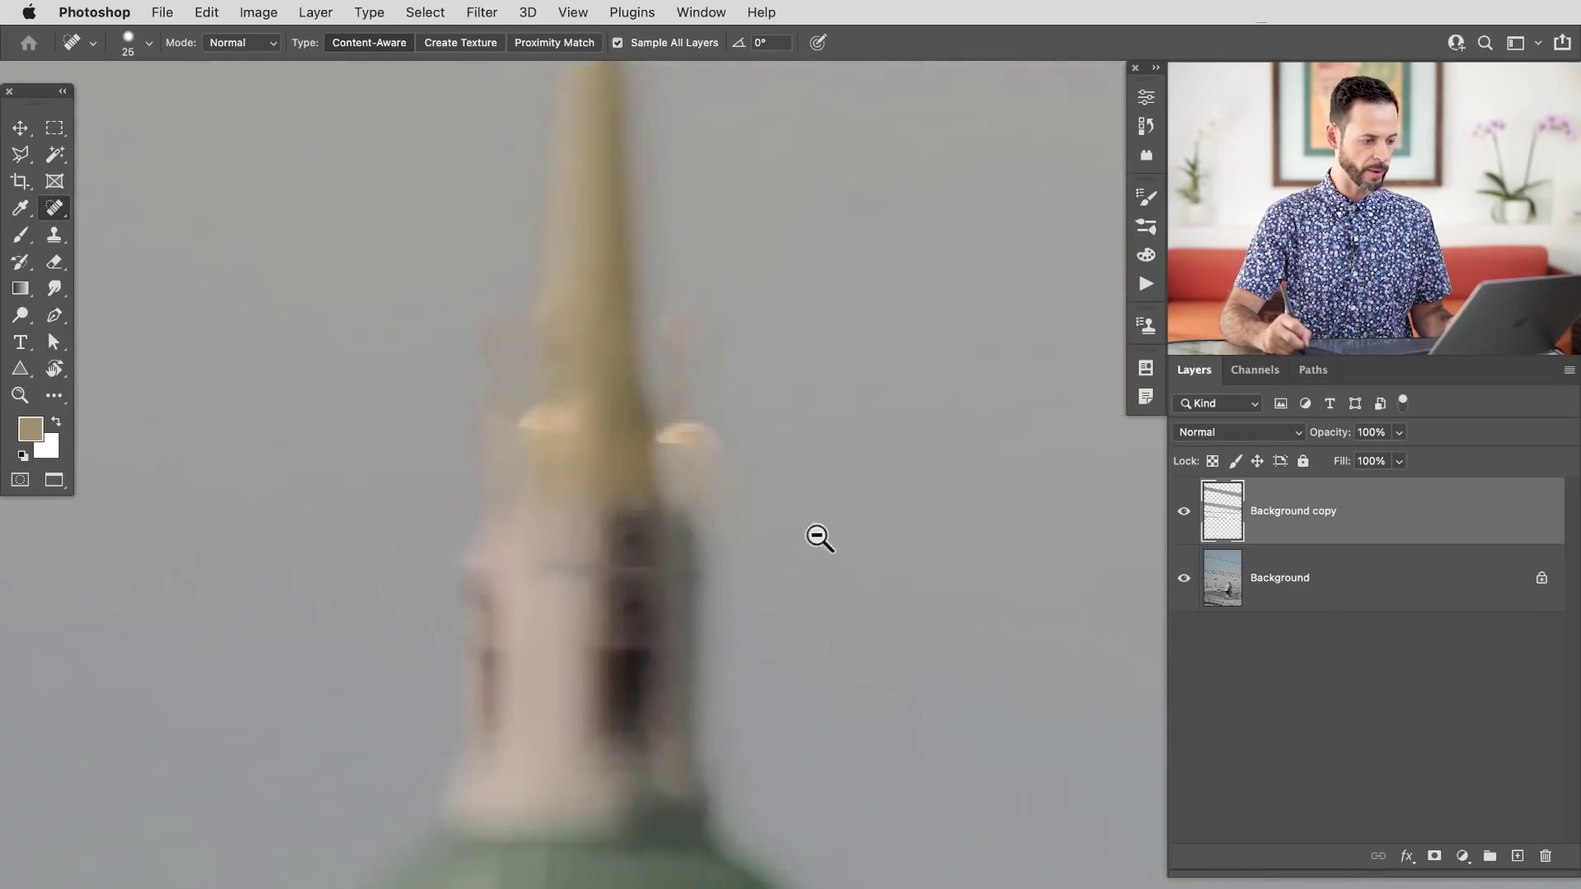
Compare Background copy against the original around the spire, then give it a layer mask
click(1184, 511)
click(1184, 511)
click(1184, 511)
click(1184, 512)
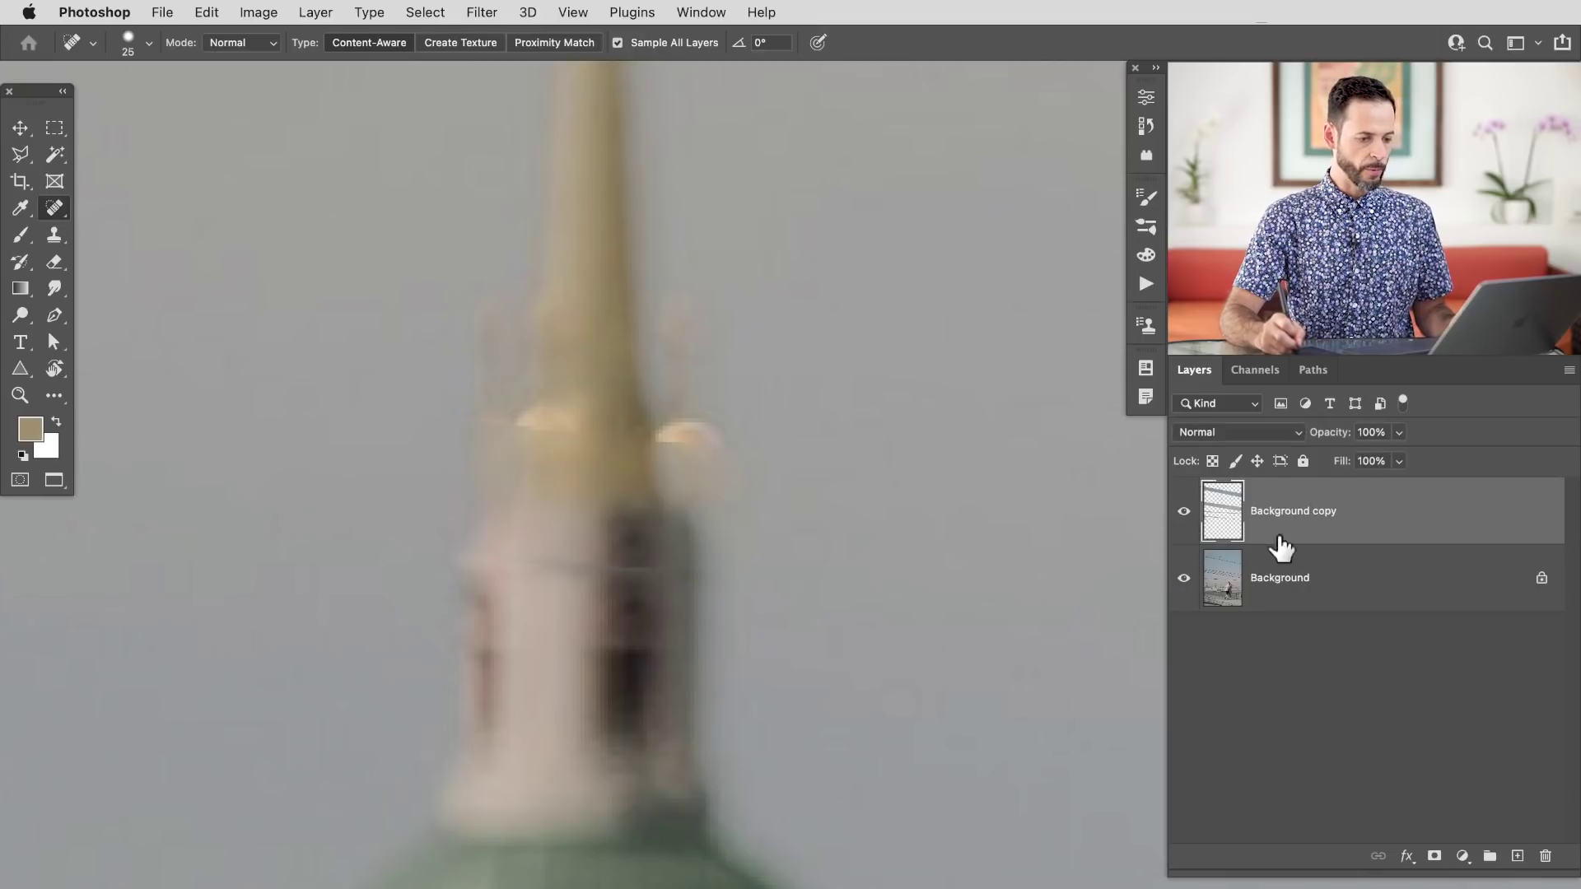
click(1433, 856)
key(b)
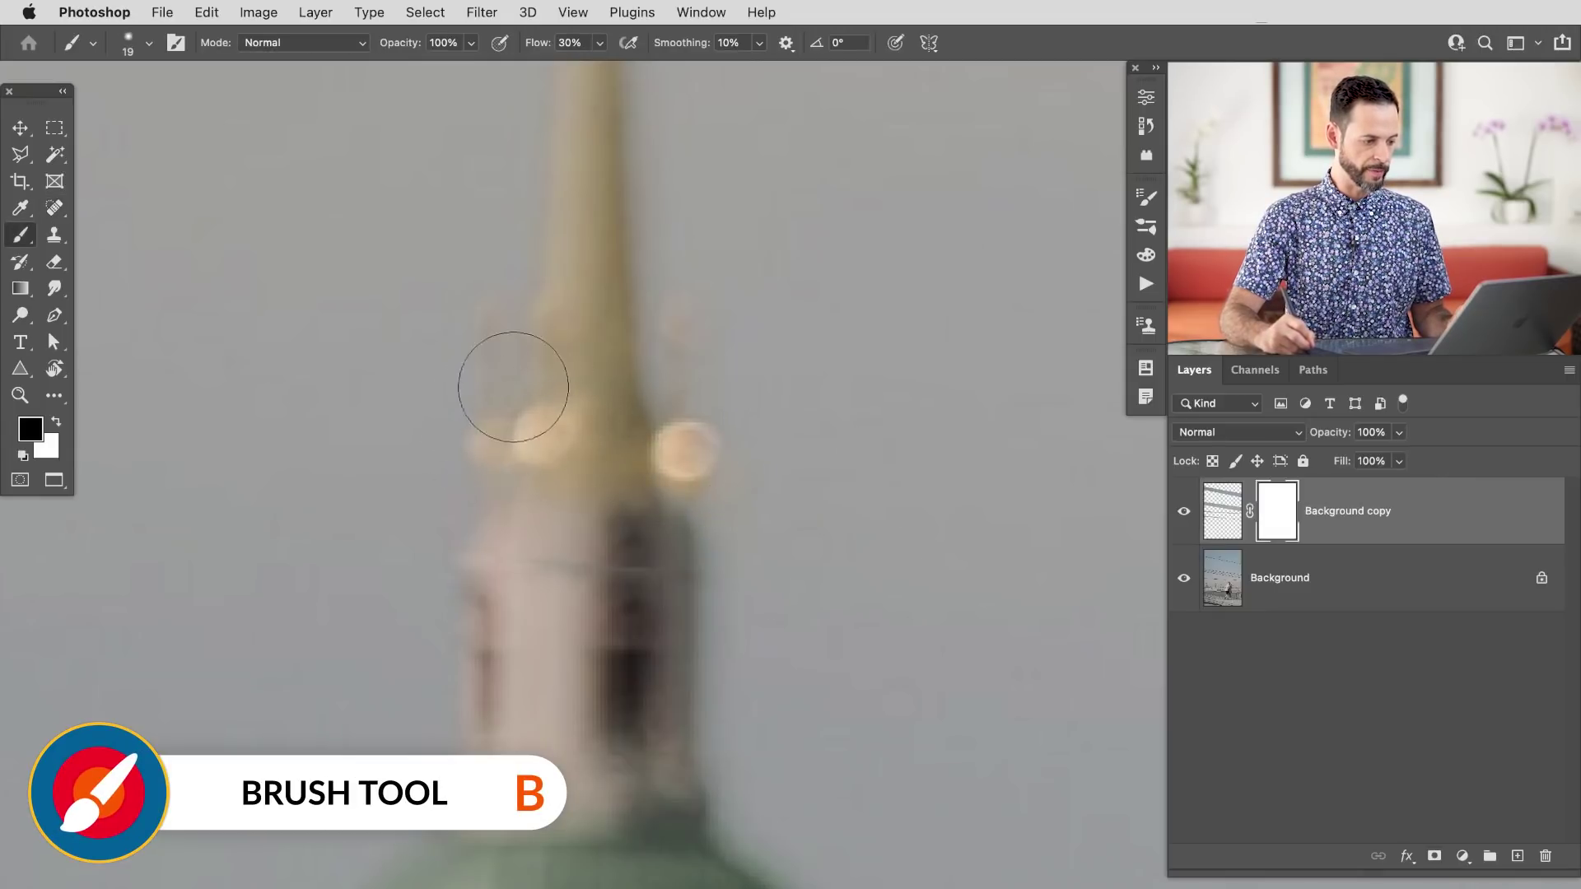
click(1181, 512)
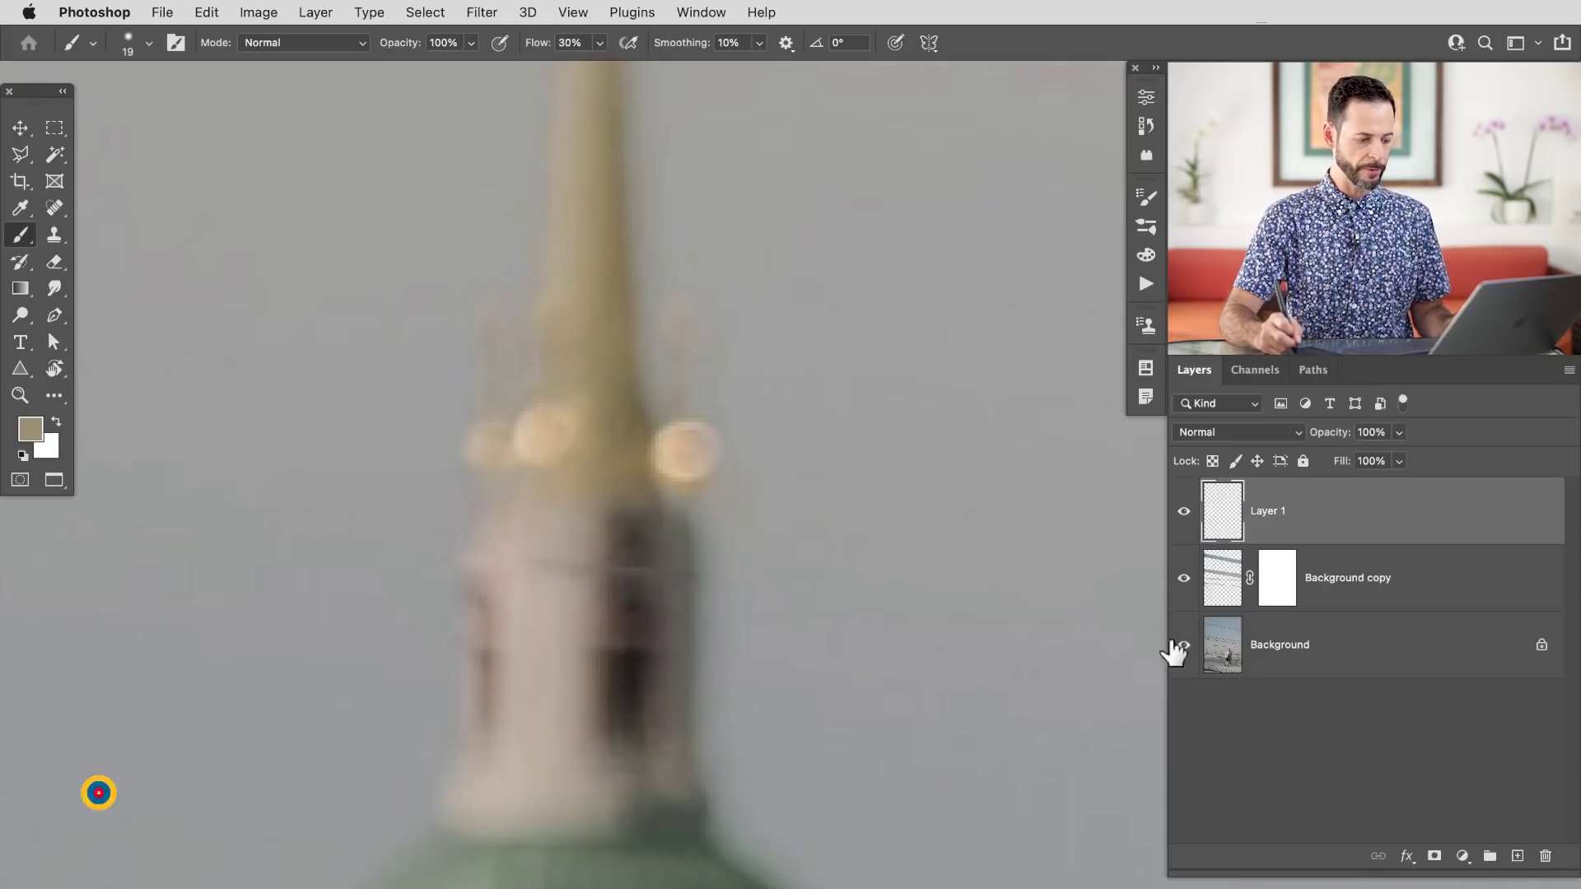
Choose the Clone Stamp with Sample set to Current & Below and a source beside the spire
key(s)
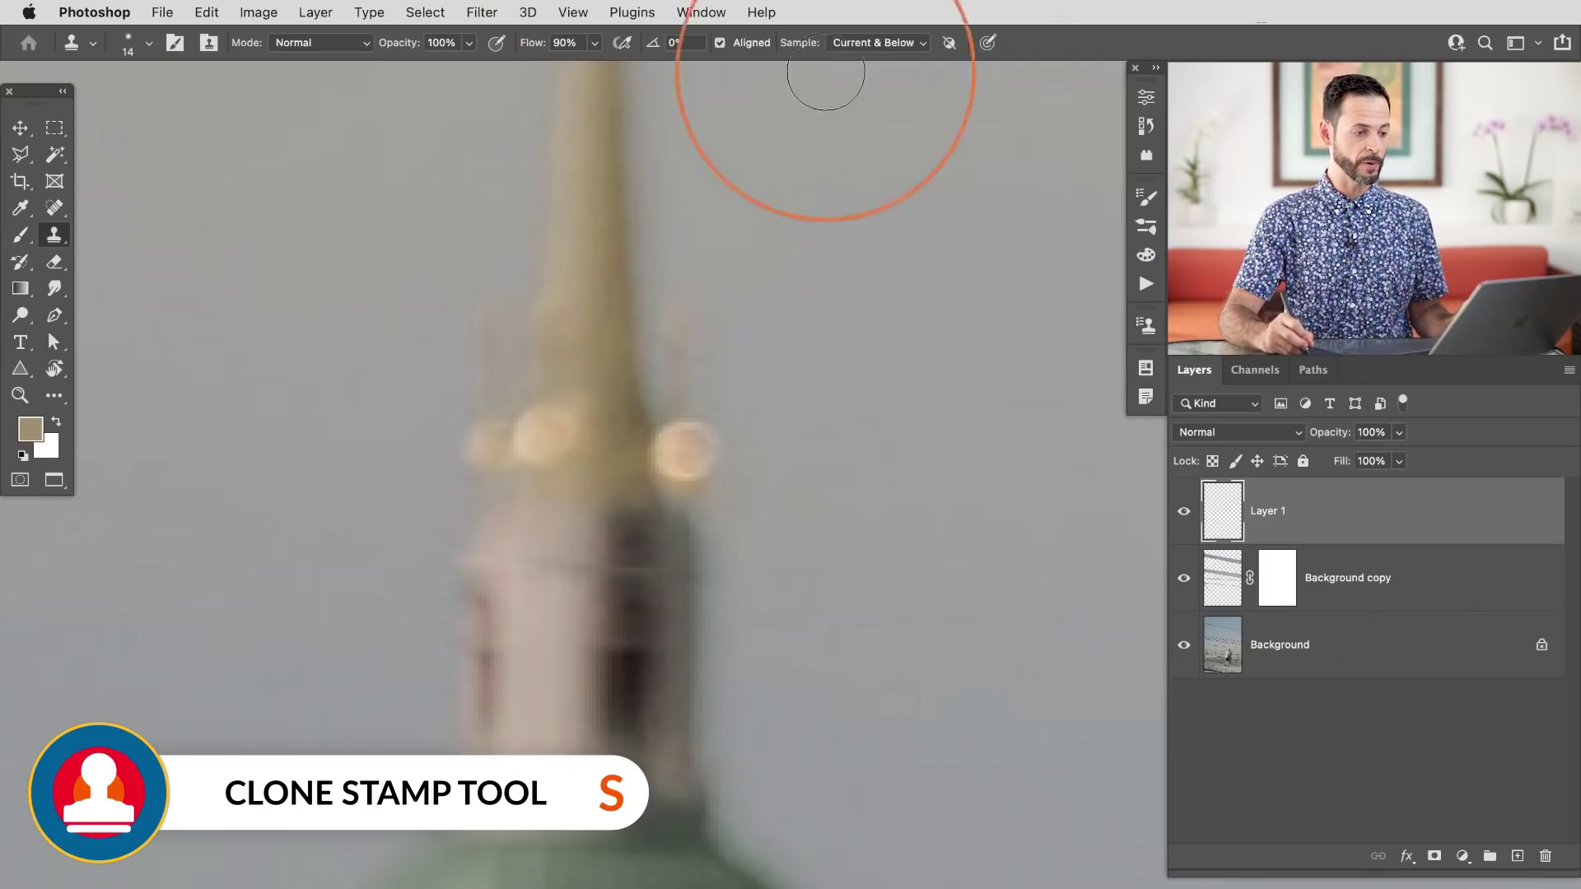
click(861, 51)
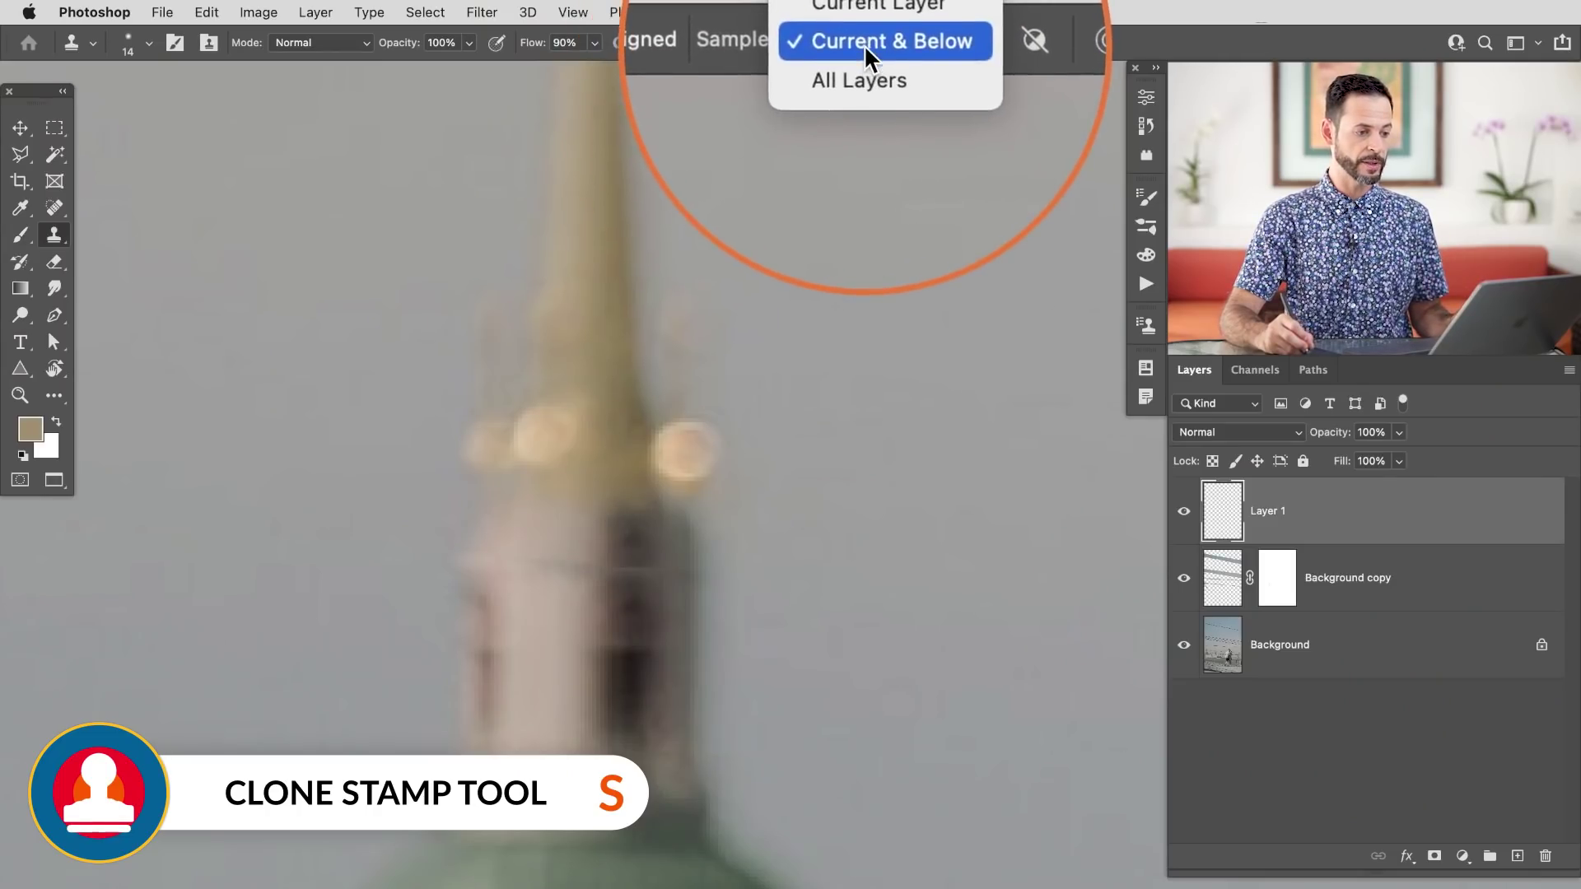
click(865, 51)
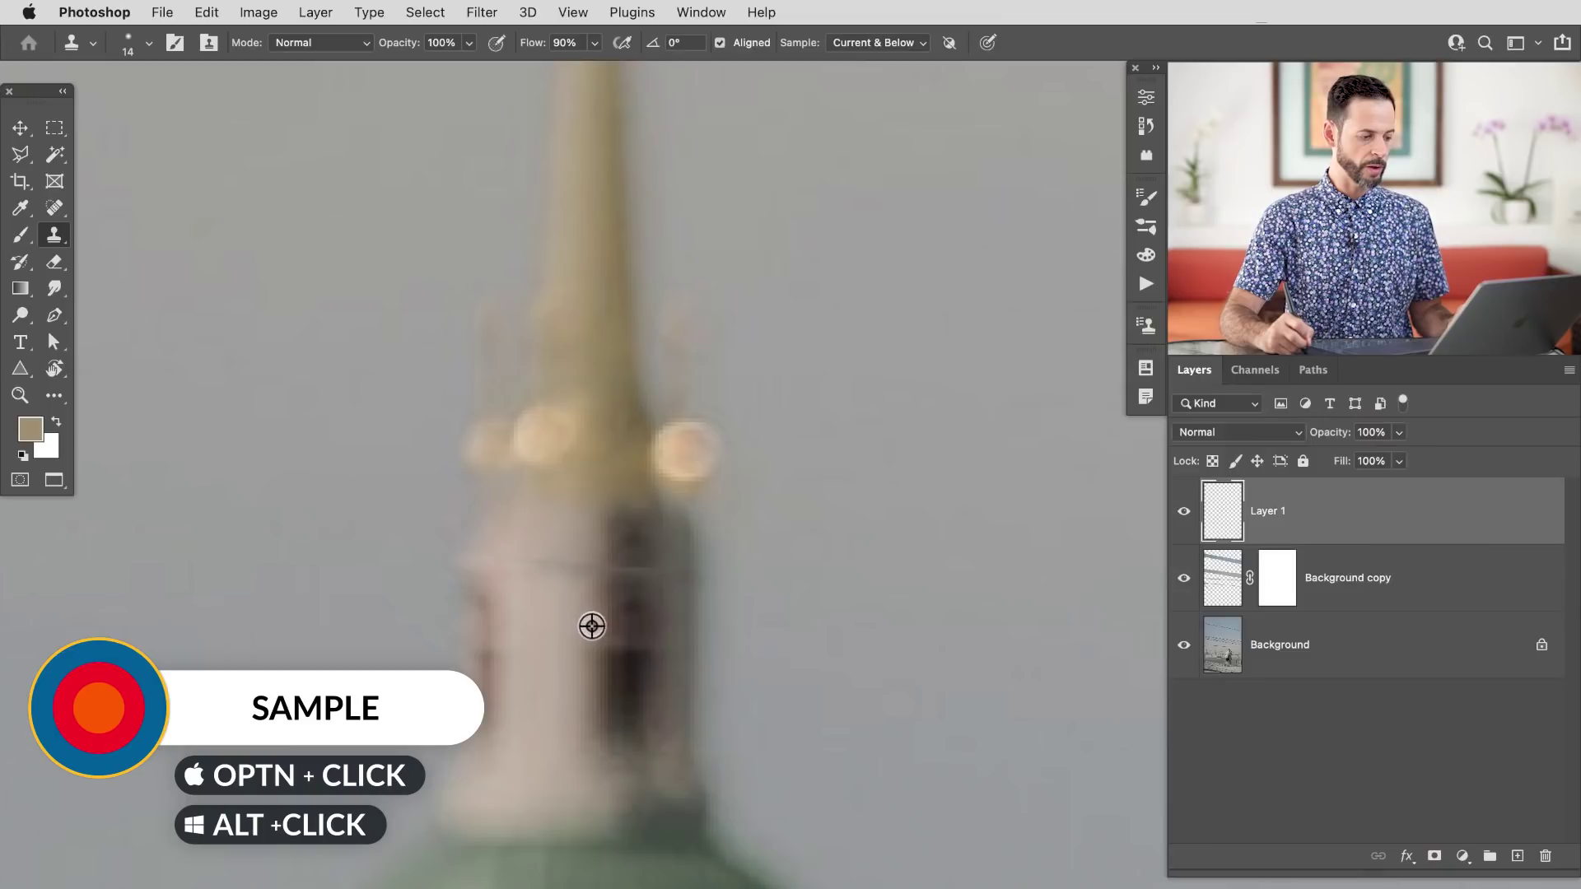
alt+click(592, 631)
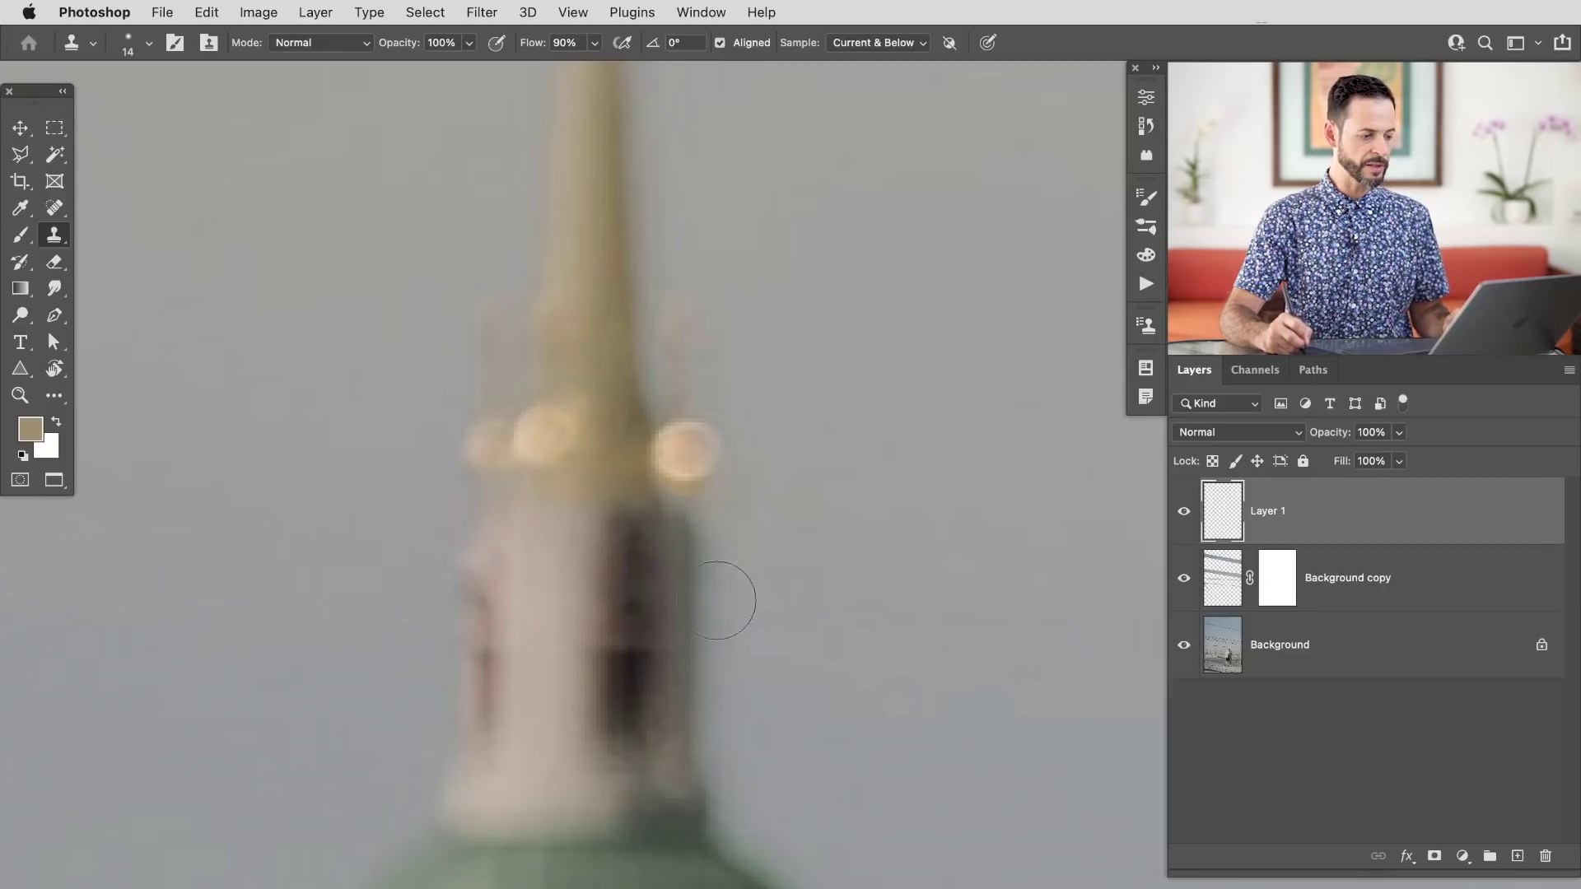
Zoom to the man's shoulder and clone over its dark edge marks with an 8 px brush
drag(978, 681, 455, 670)
drag(831, 700, 264, 695)
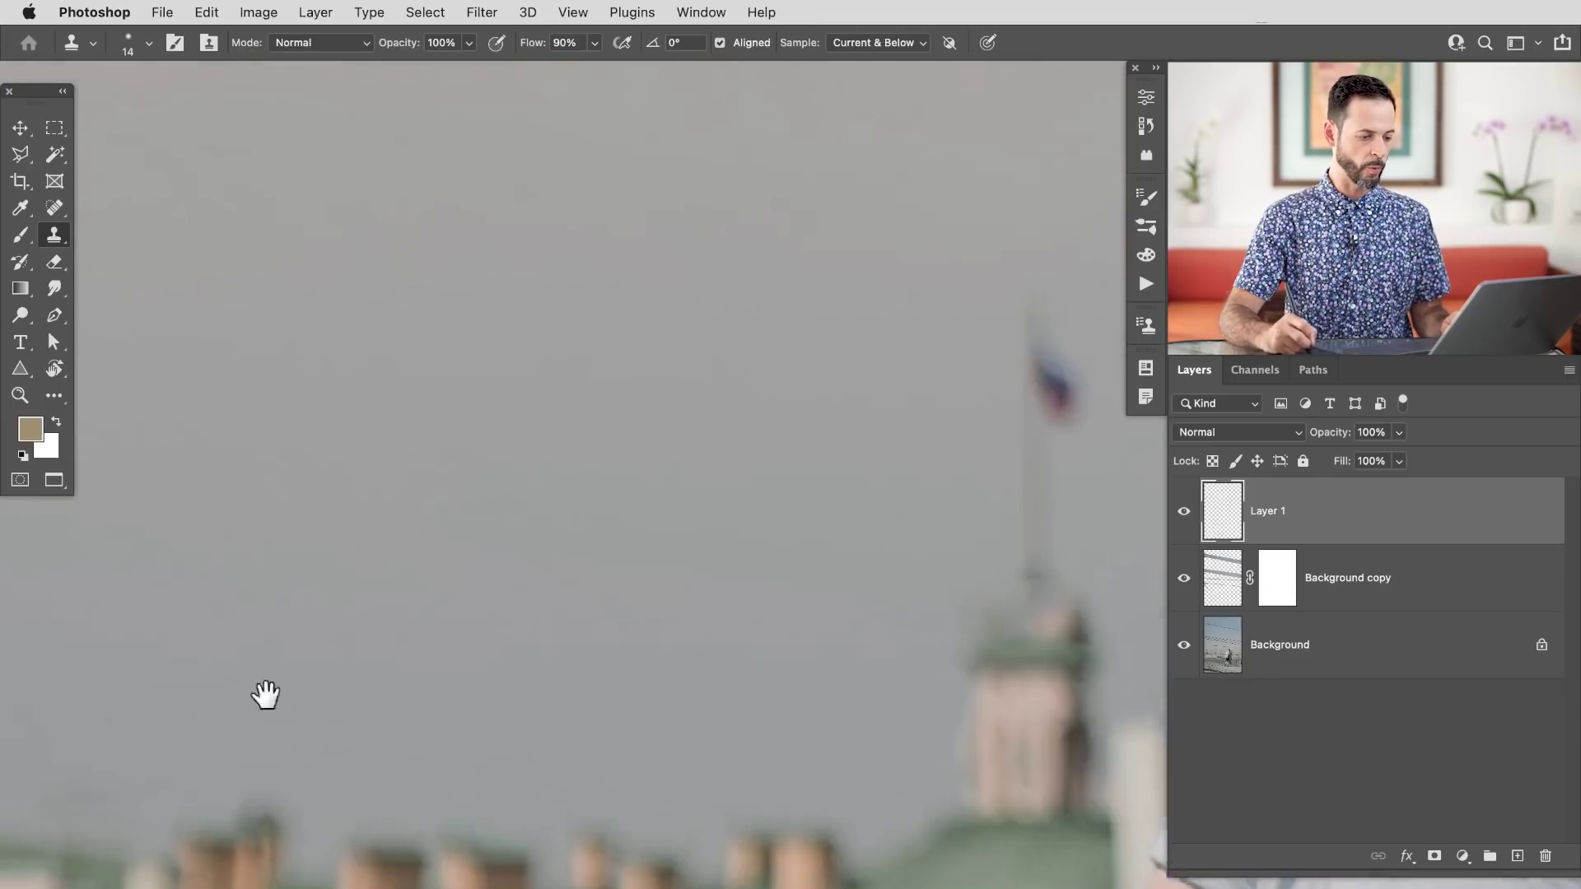
drag(1014, 667, 731, 629)
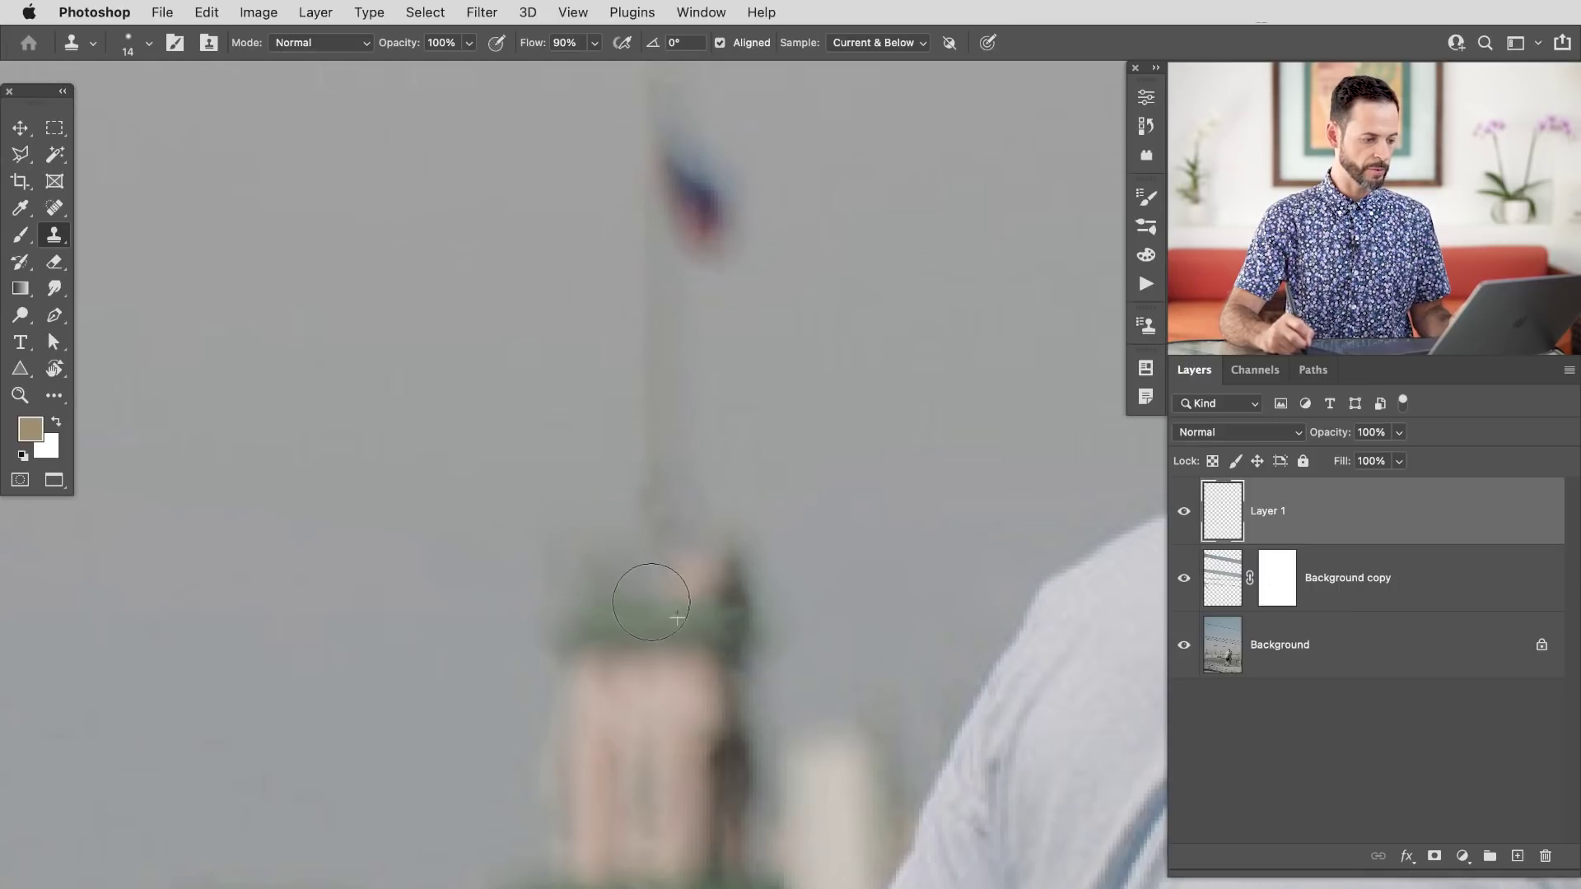
mouse_move(948, 704)
mouse_down()
mouse_move(894, 710)
mouse_move(674, 635)
mouse_move(766, 610)
mouse_up()
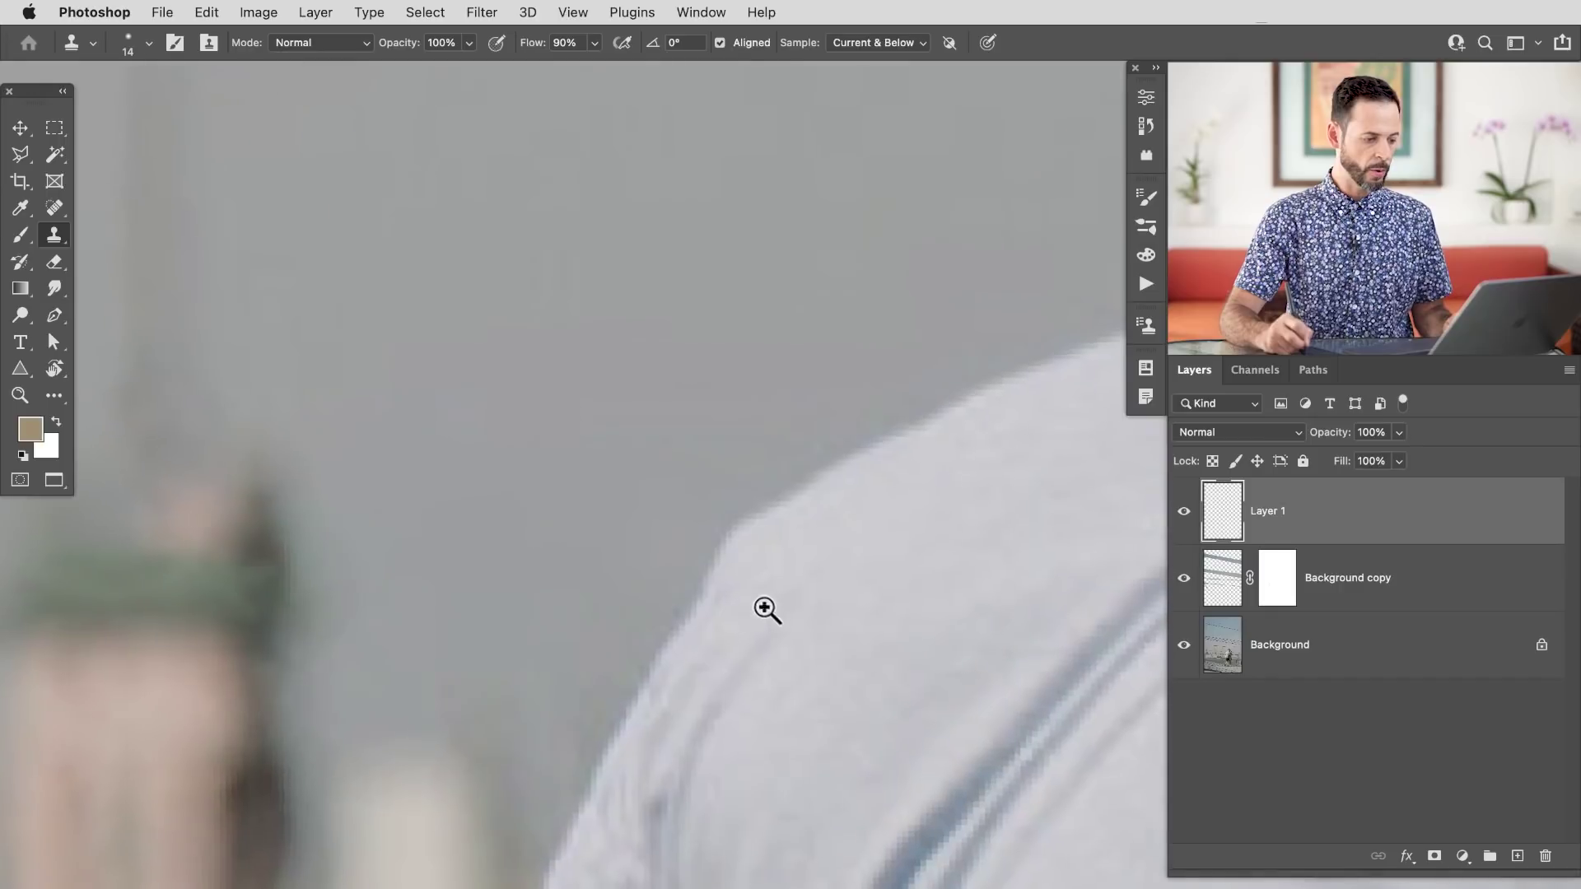
drag(791, 552, 783, 547)
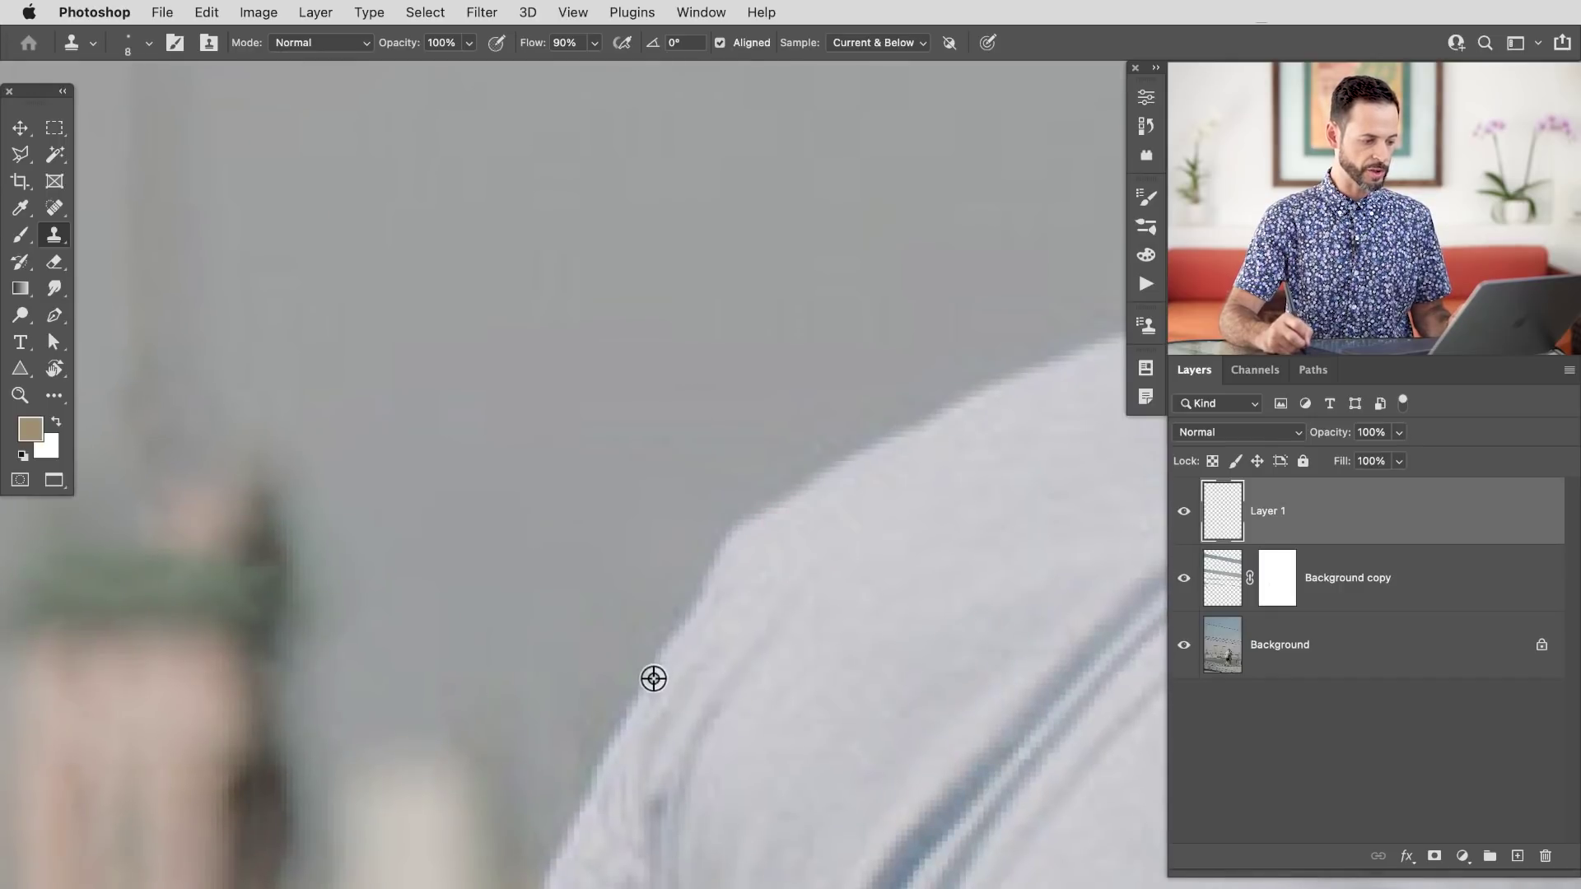
mouse_move(728, 559)
mouse_down()
mouse_move(764, 527)
mouse_move(702, 572)
mouse_up()
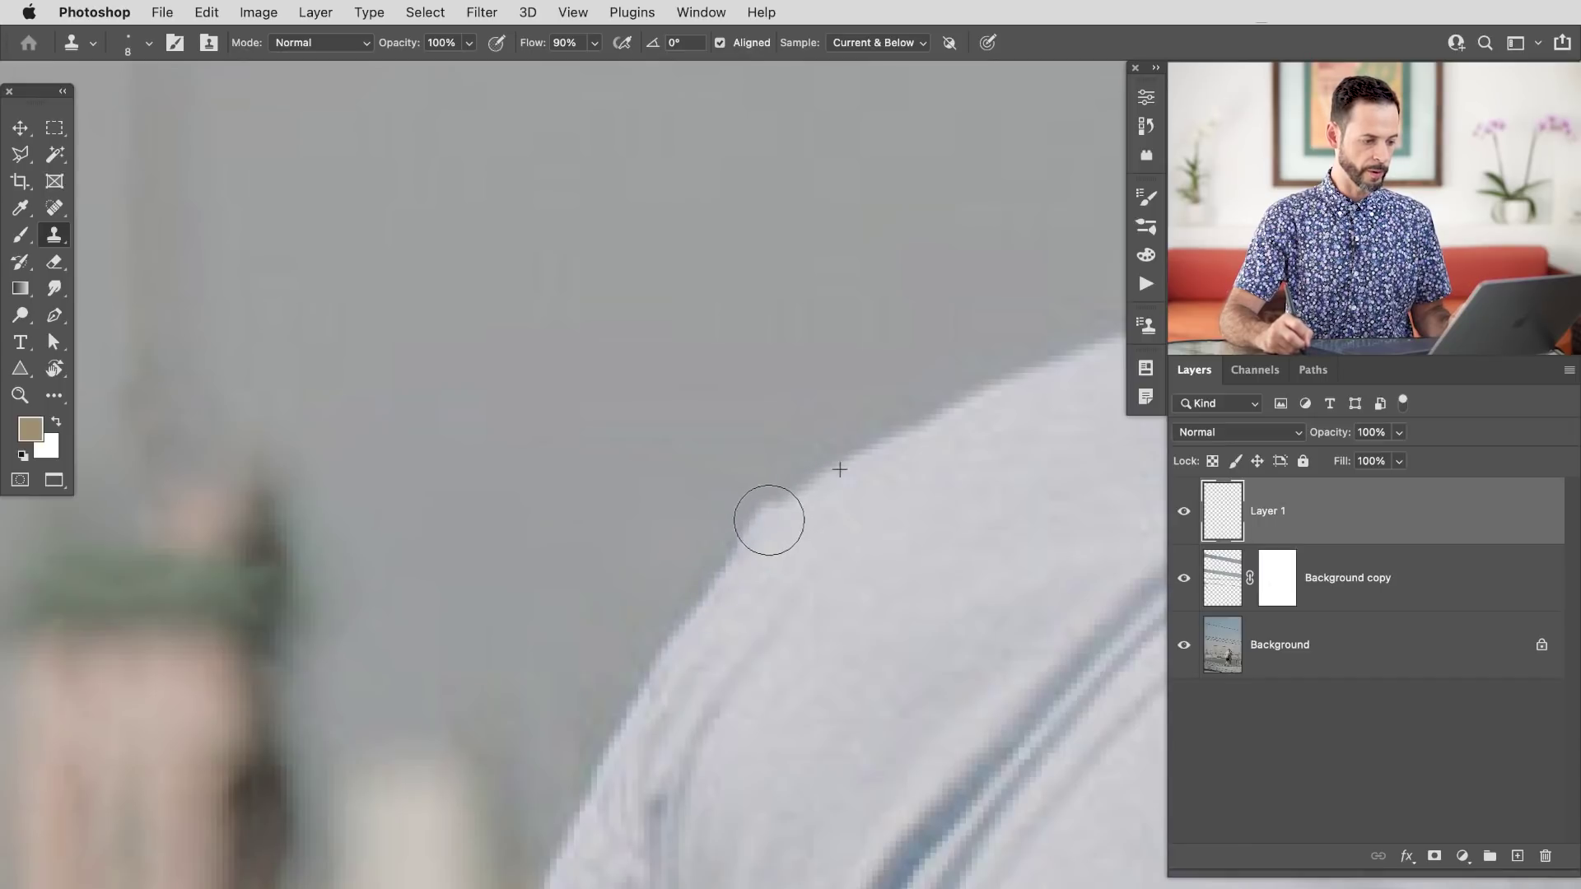
mouse_move(770, 520)
mouse_down()
mouse_move(716, 556)
mouse_move(783, 537)
mouse_move(761, 531)
mouse_up()
alt+click(726, 511)
Dab a last shoulder spot, then hide Background copy to reveal the original wire
drag(875, 555, 494, 511)
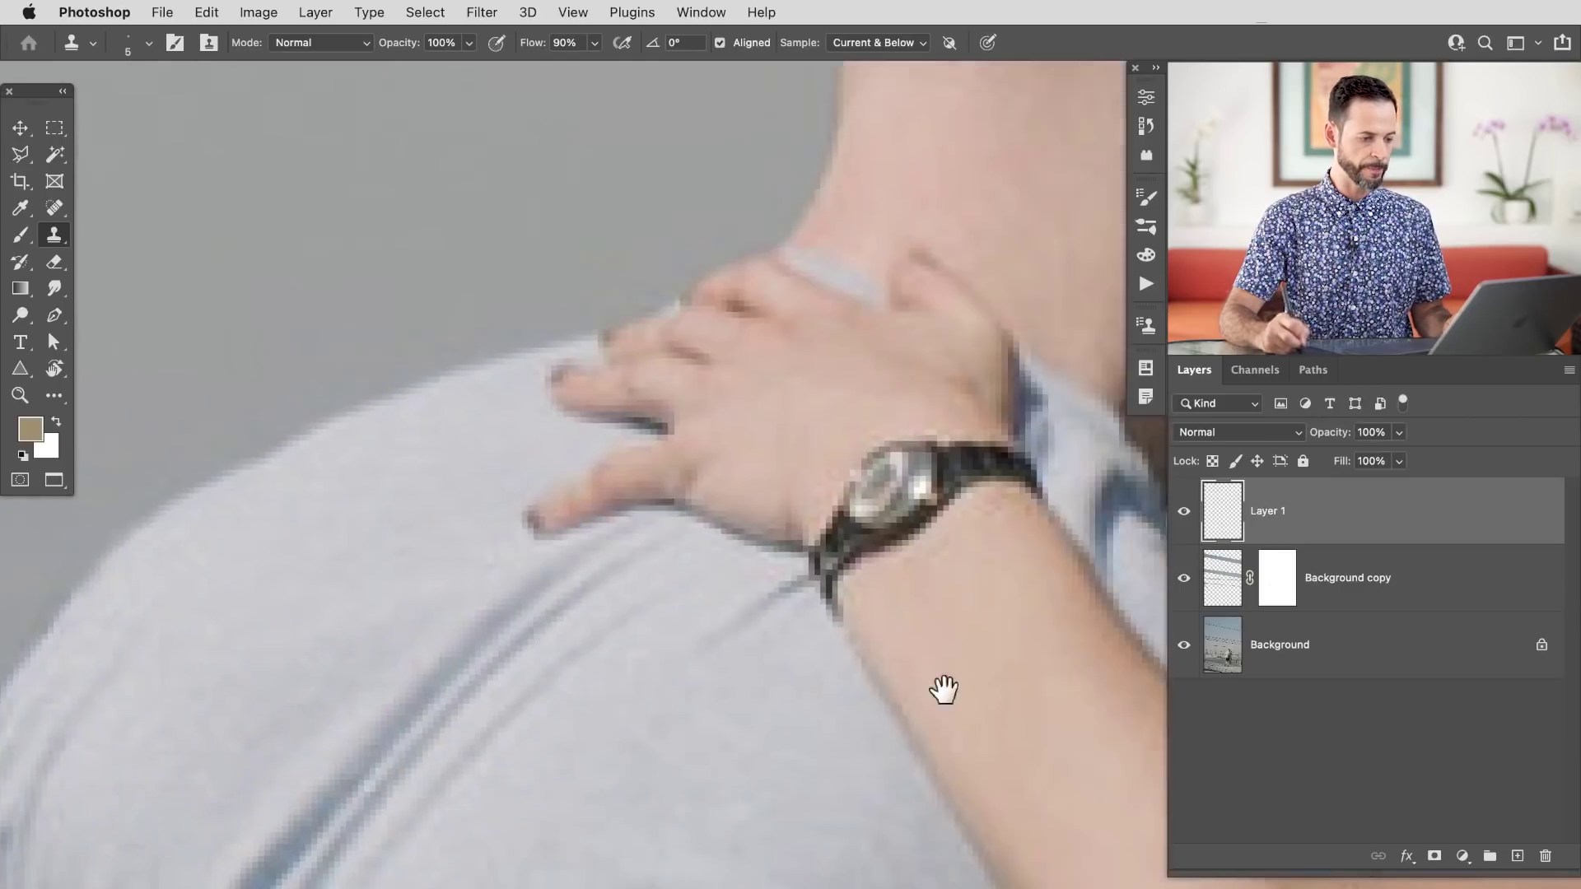
drag(942, 688, 576, 667)
drag(865, 725, 541, 703)
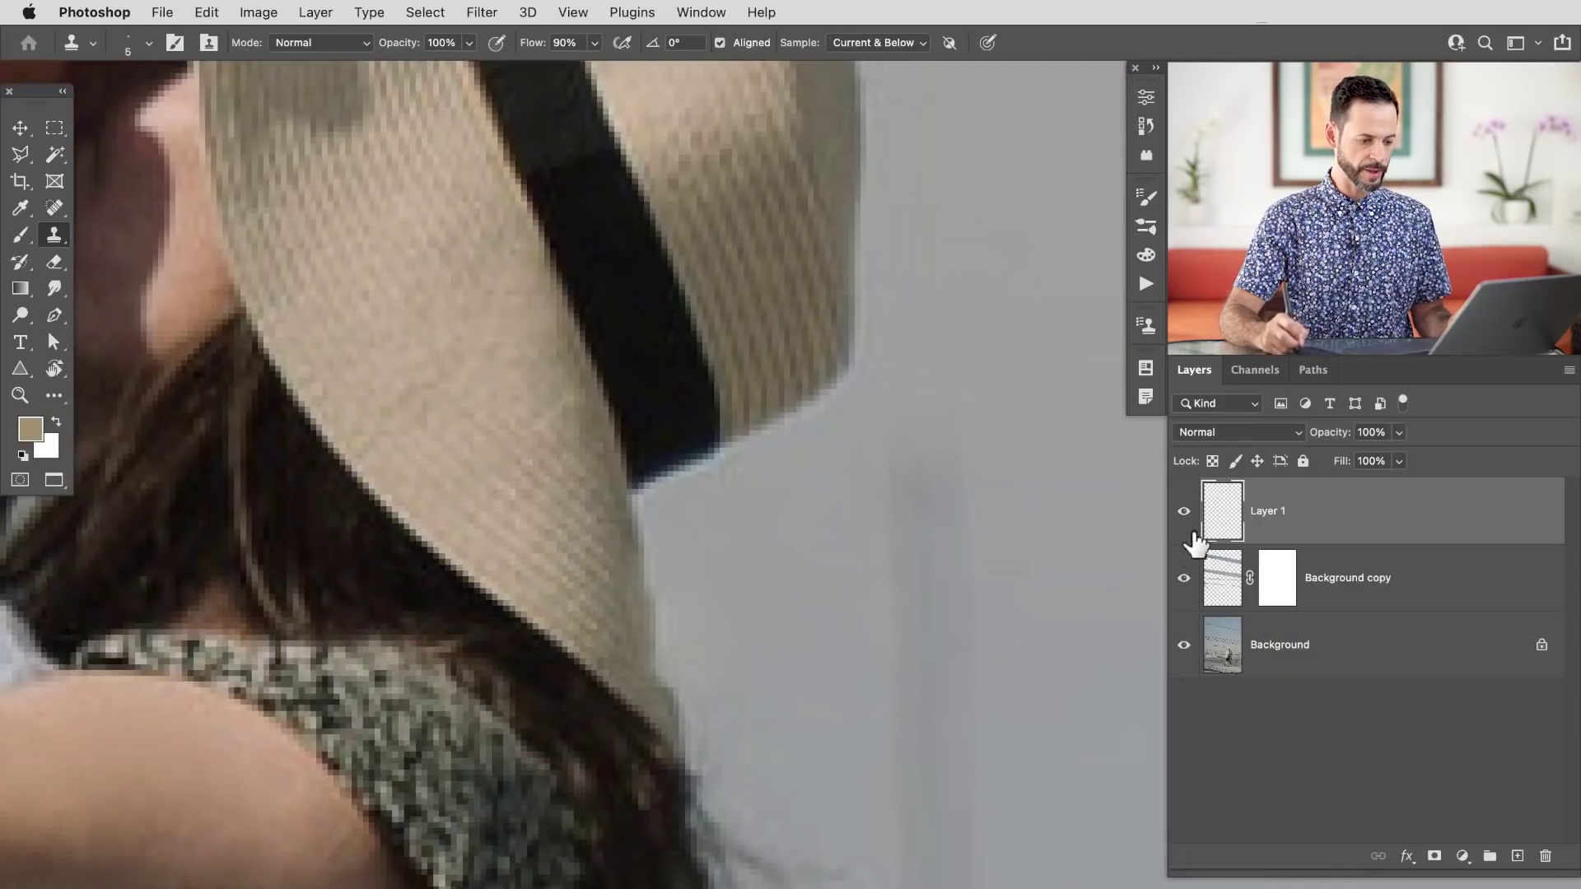
click(1189, 578)
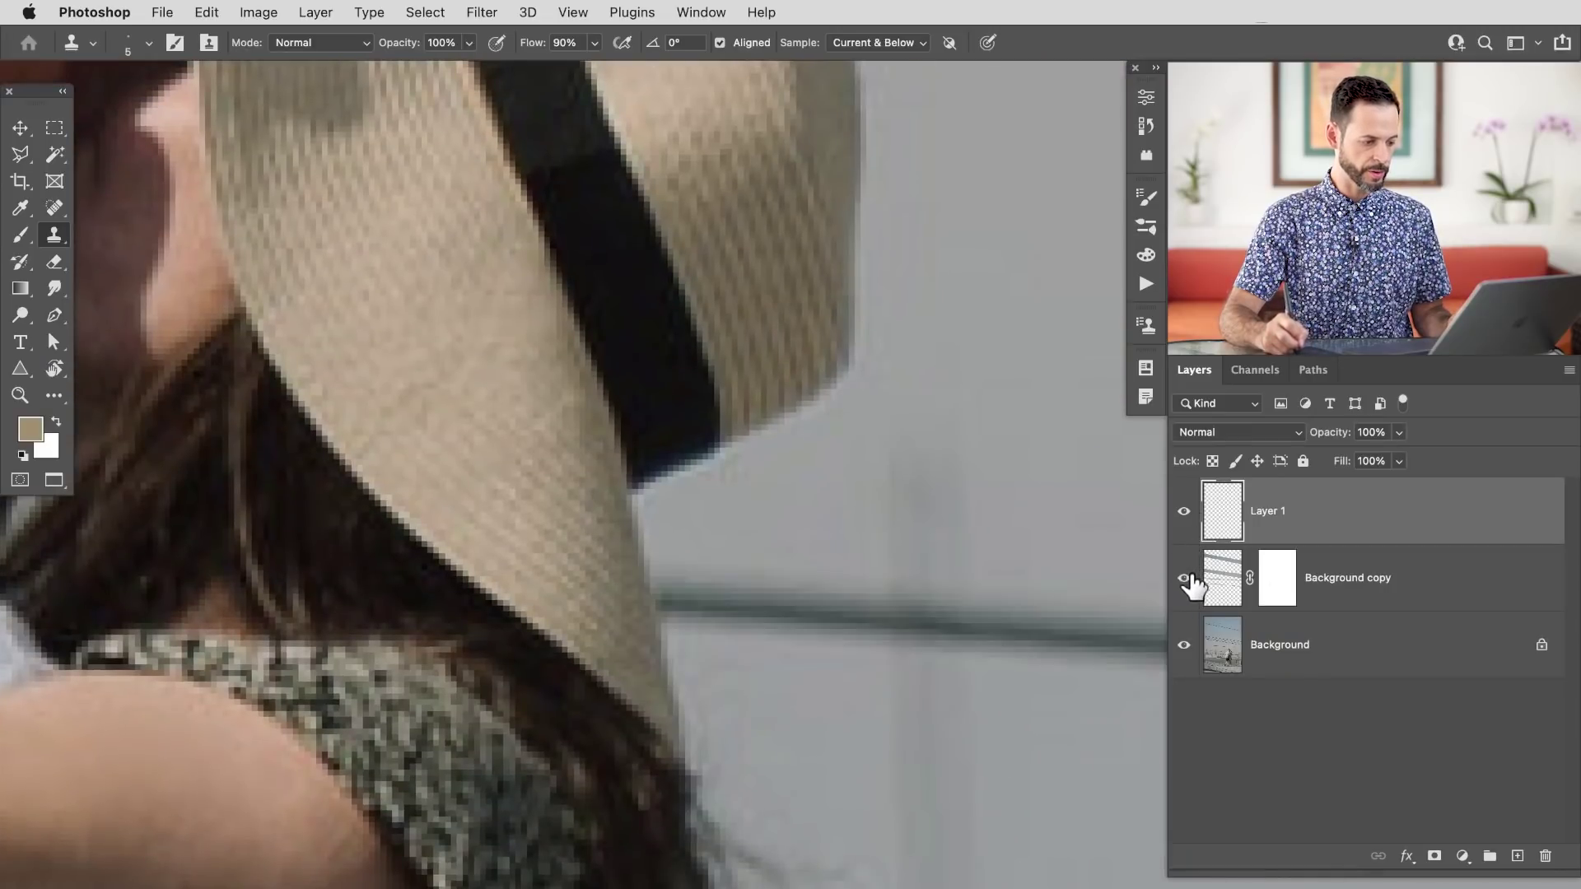
click(1187, 579)
click(1186, 579)
click(1186, 579)
click(1182, 581)
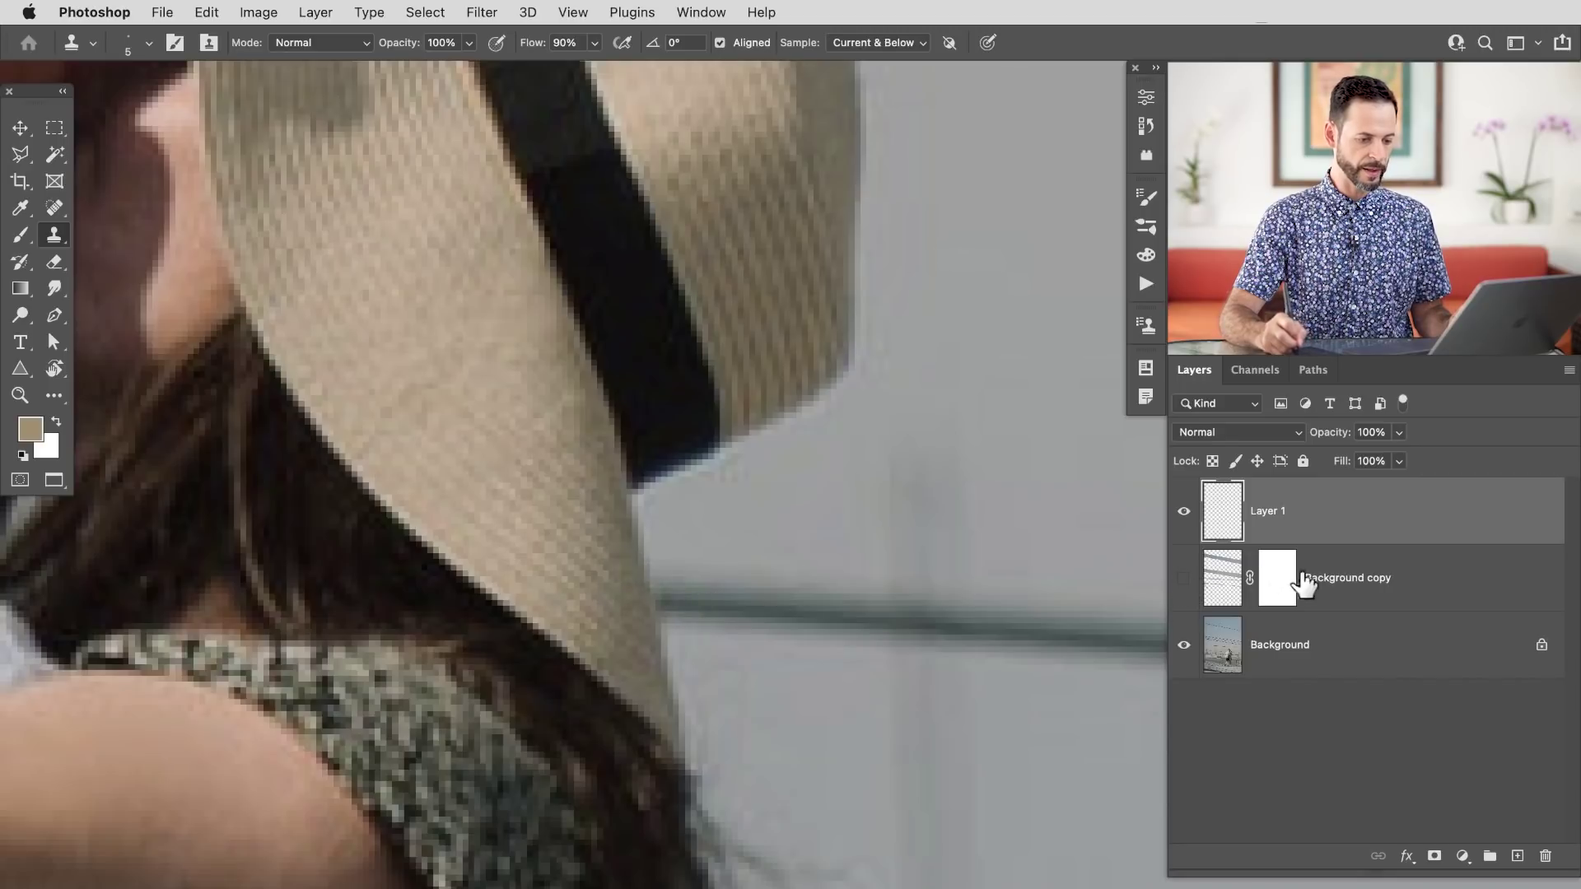
Make Background copy active and toggle its visibility to check the fix, leaving it visible
click(1344, 588)
click(1187, 587)
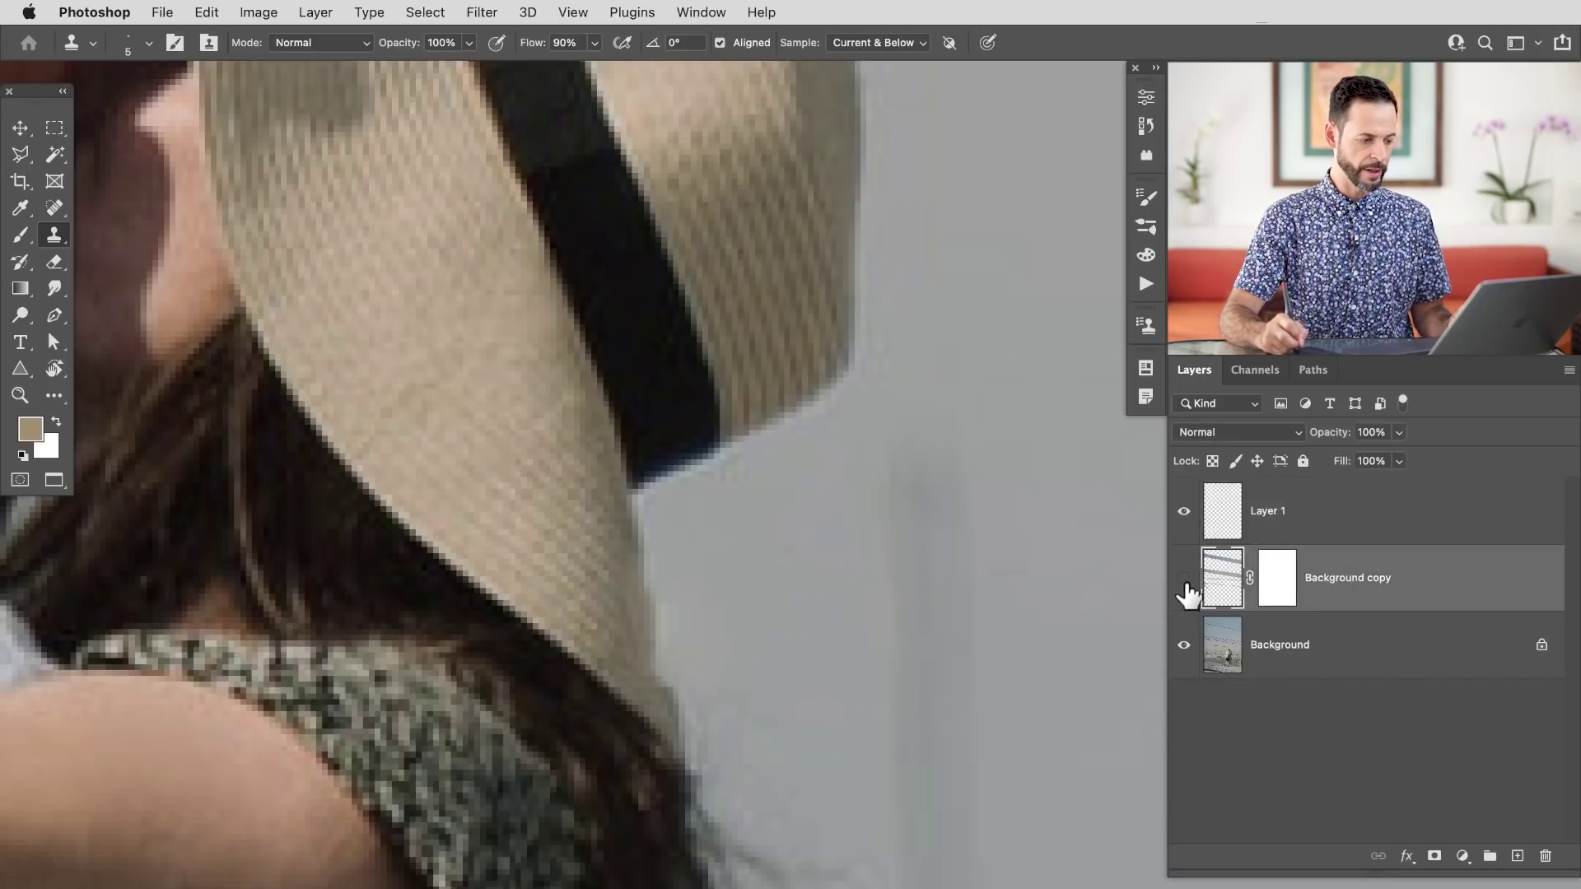
click(1187, 587)
click(1187, 586)
click(1187, 587)
click(1186, 587)
click(1185, 588)
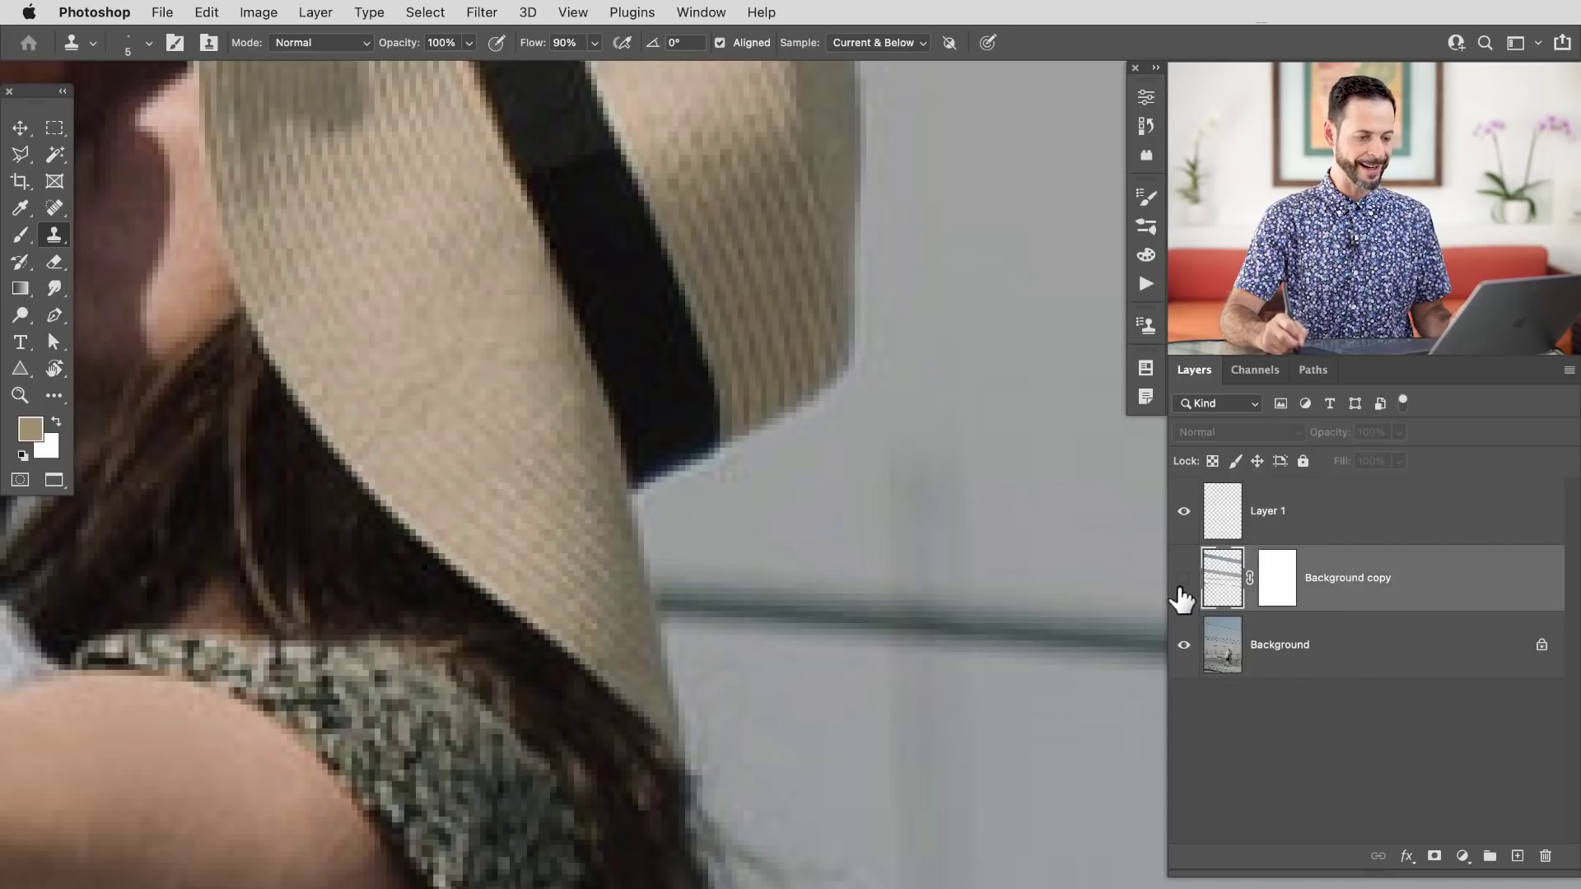
click(1183, 592)
click(1185, 589)
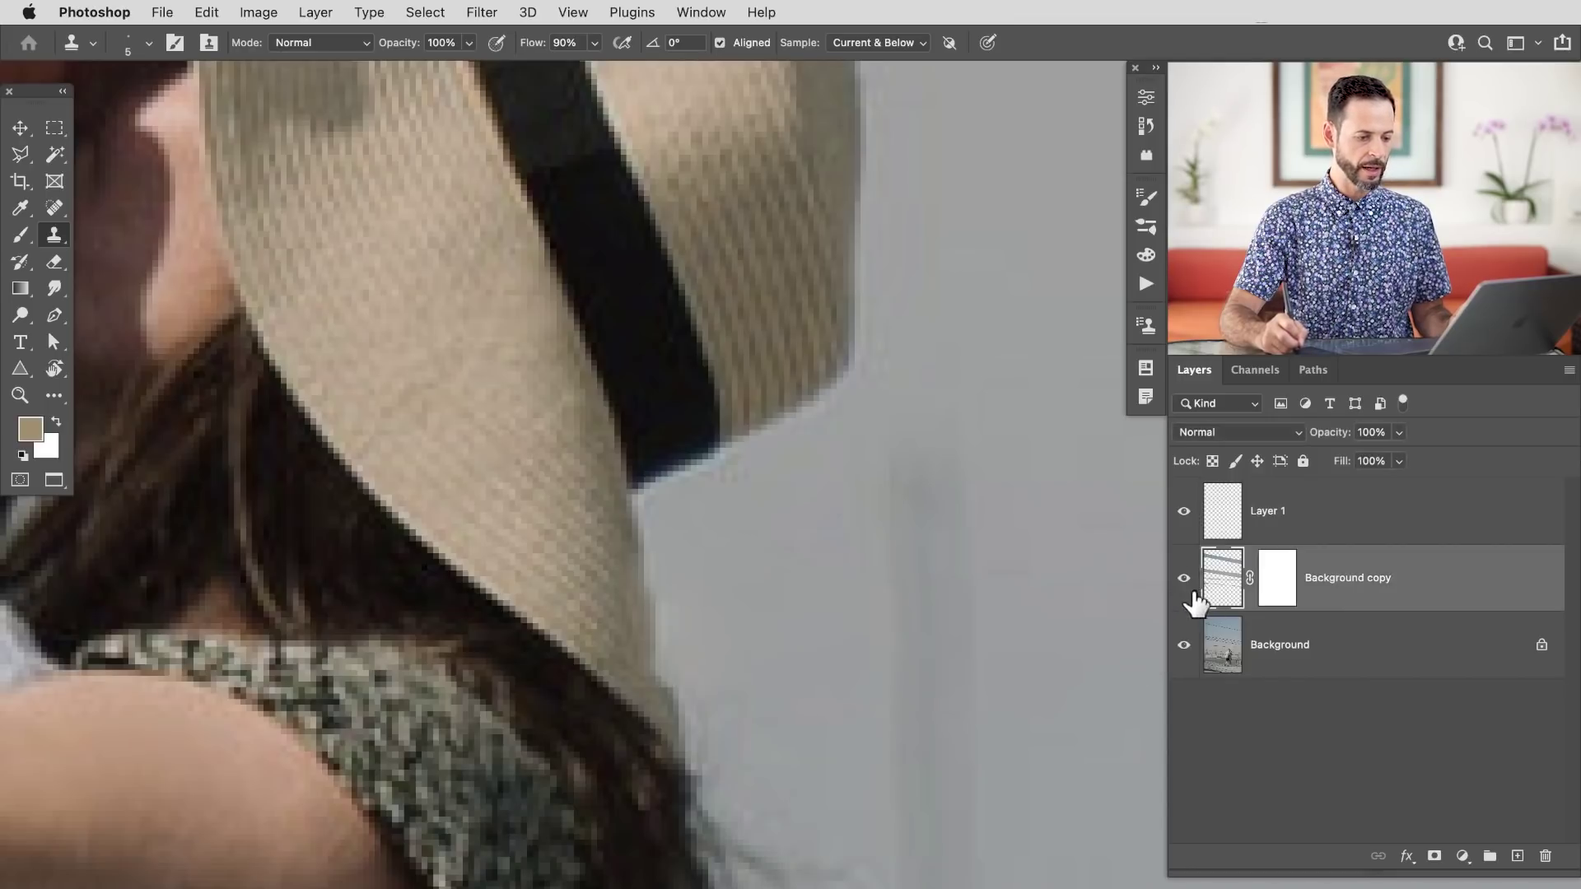
Target Background copy's layer mask and set the Brush to 7 px
click(1266, 586)
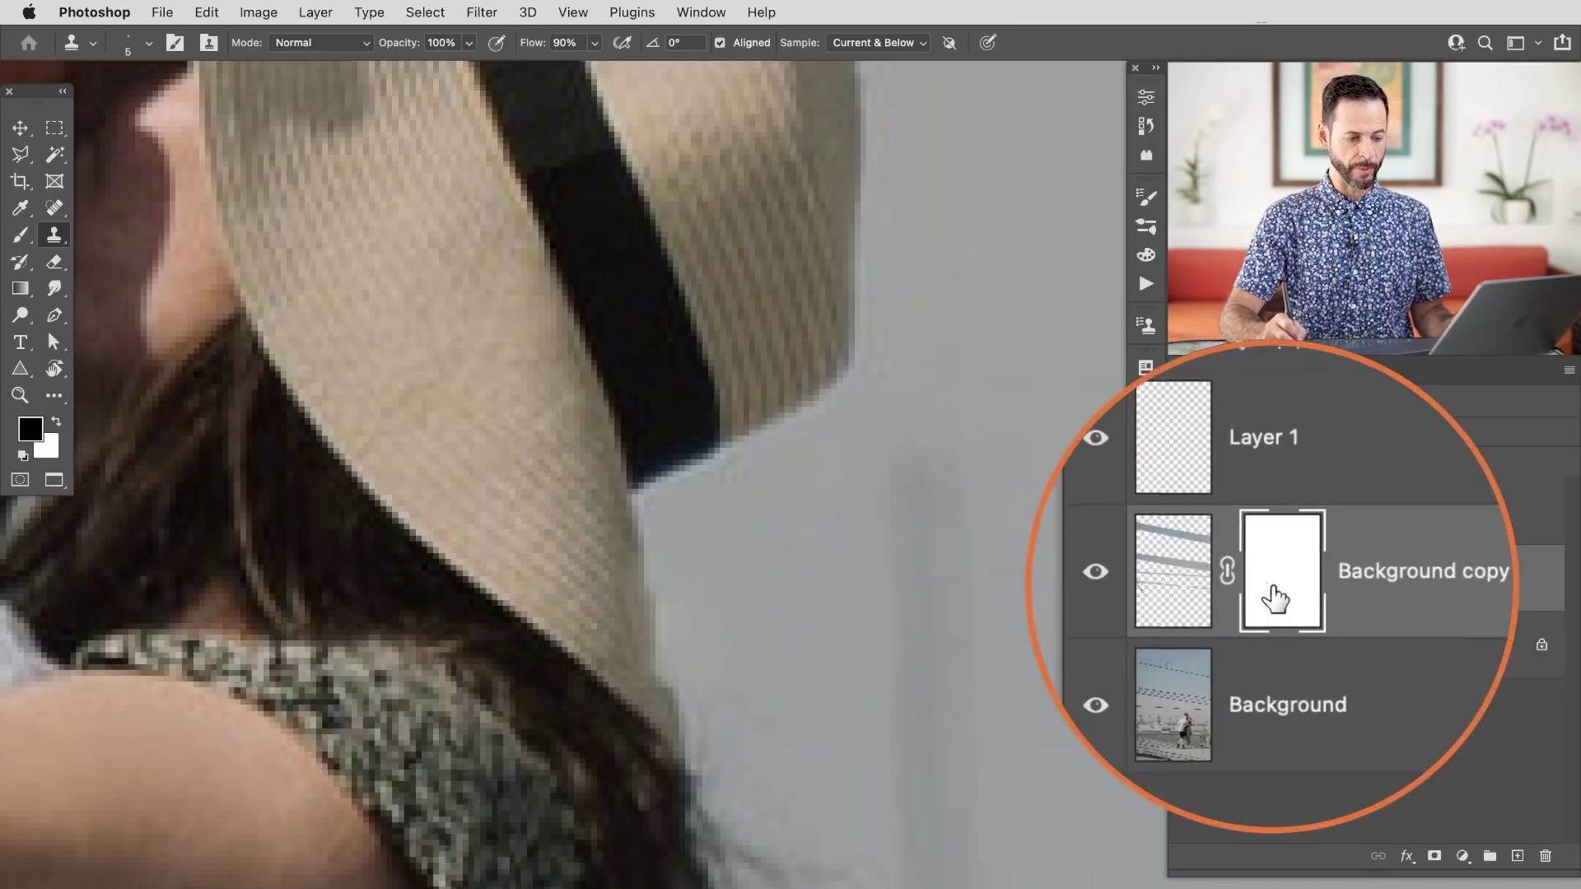
key(b)
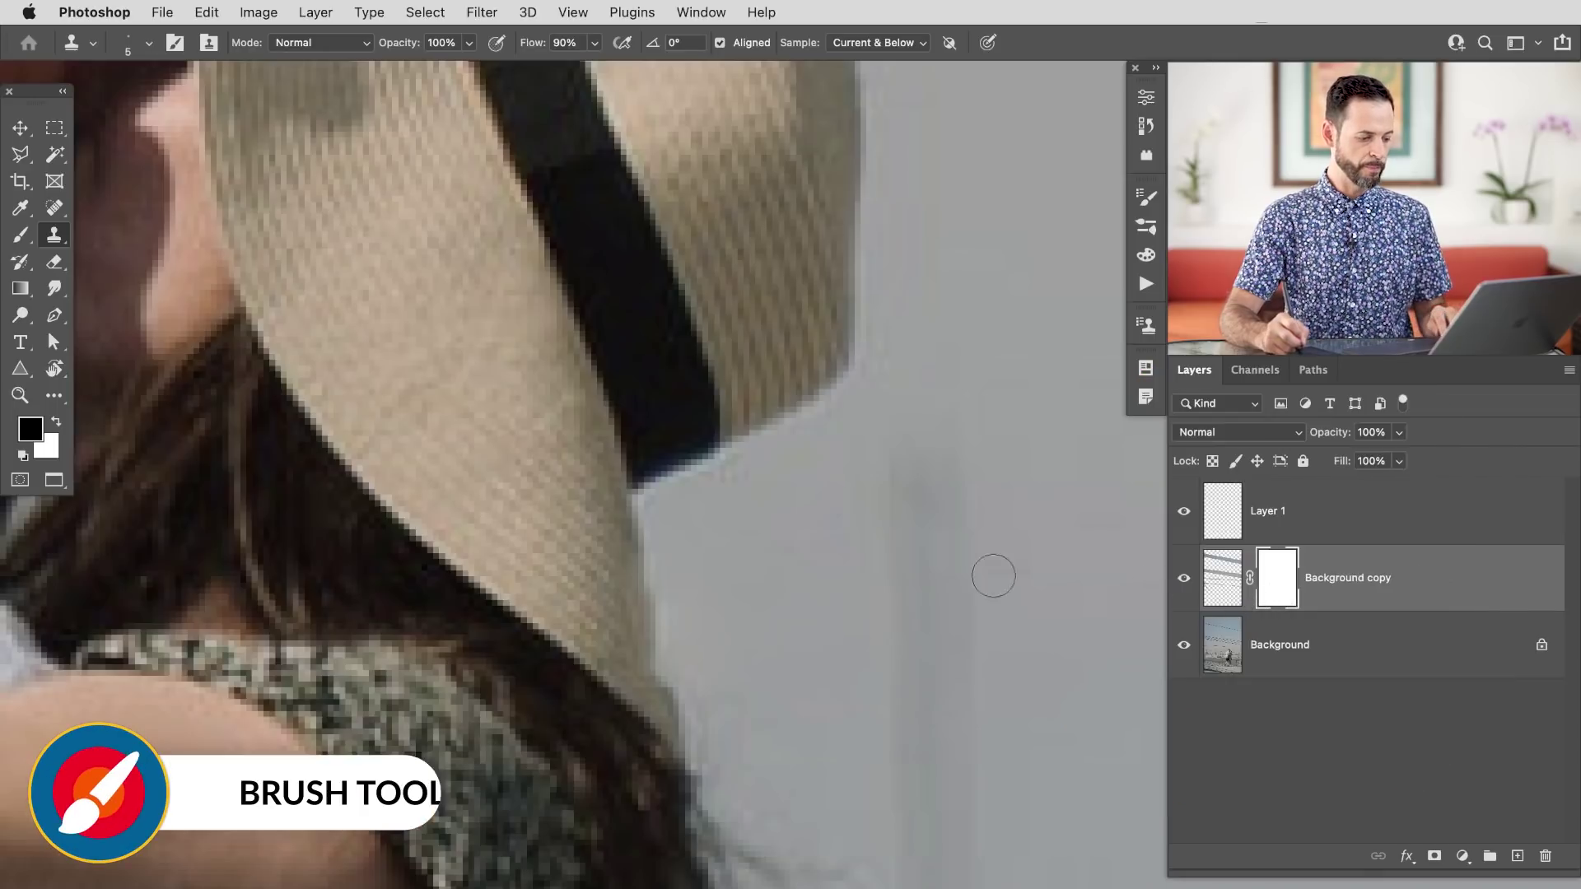
mouse_move(646, 627)
mouse_down()
mouse_move(636, 745)
mouse_move(628, 678)
mouse_up()
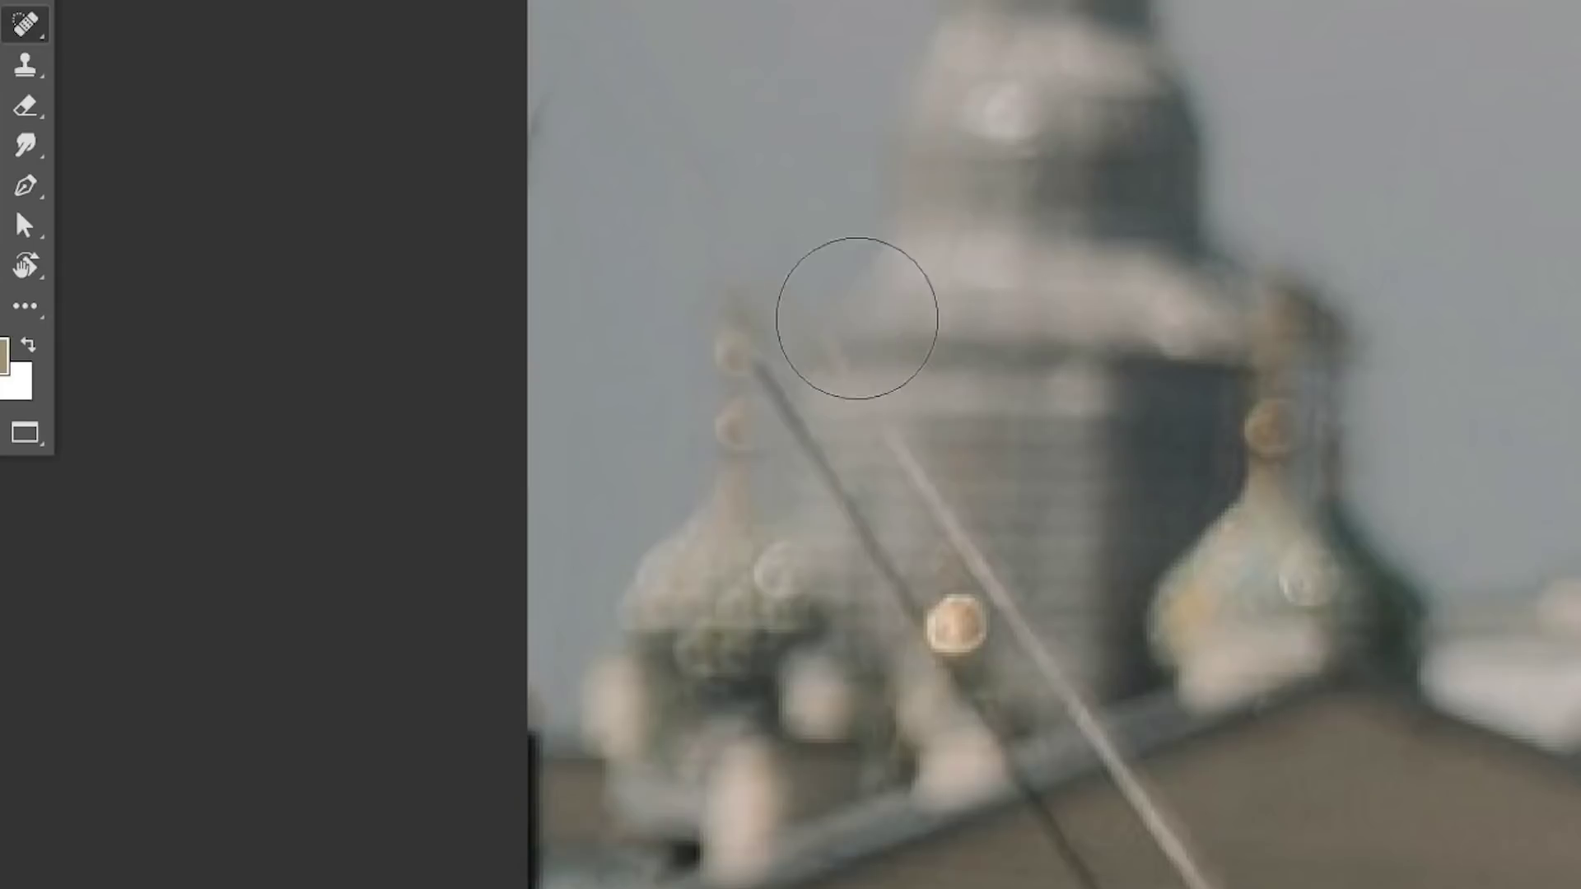
Heal the dark wire crossing the onion domes in one stroke
drag(748, 368, 882, 549)
scroll(911, 589, up, 2)
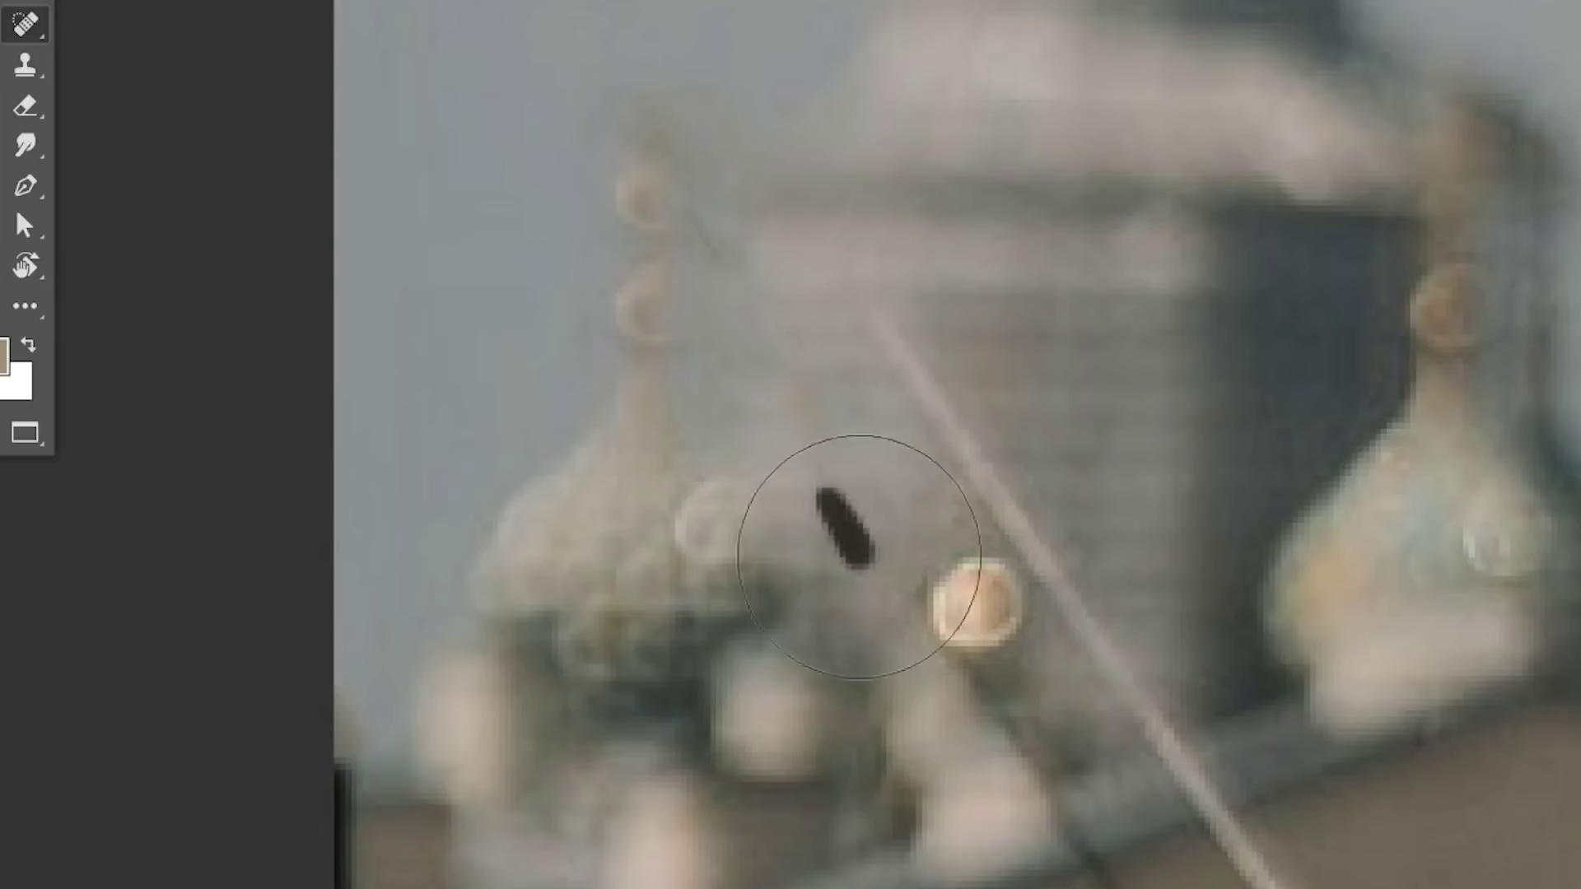